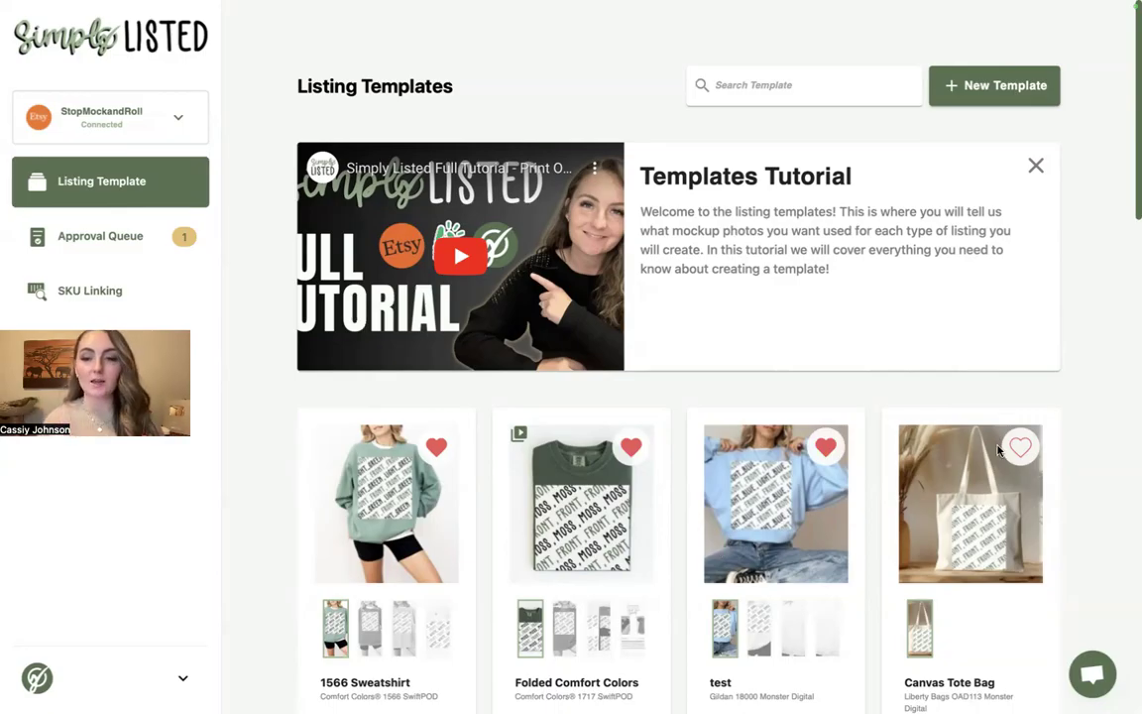
Test the AOP Tote Bag Mocks template with the Mama Tote Bag product, review the preview mockups and close them.
scroll(947, 483, down, 4)
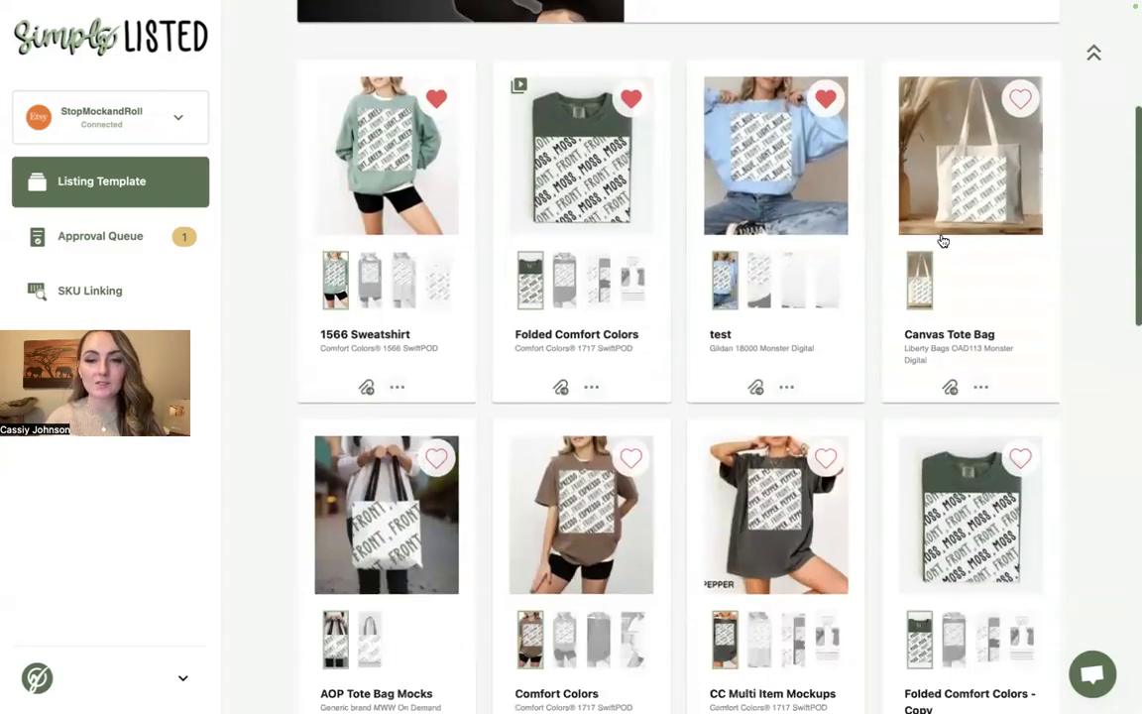
scroll(456, 441, down, 2)
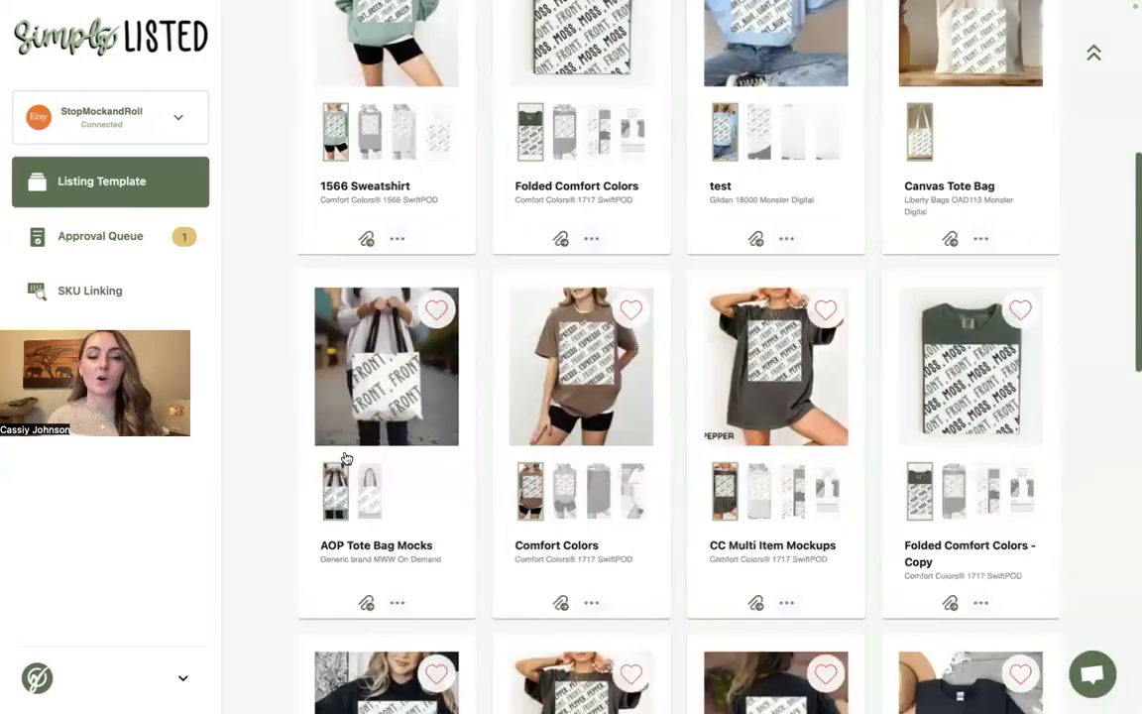
scroll(411, 431, down, 1)
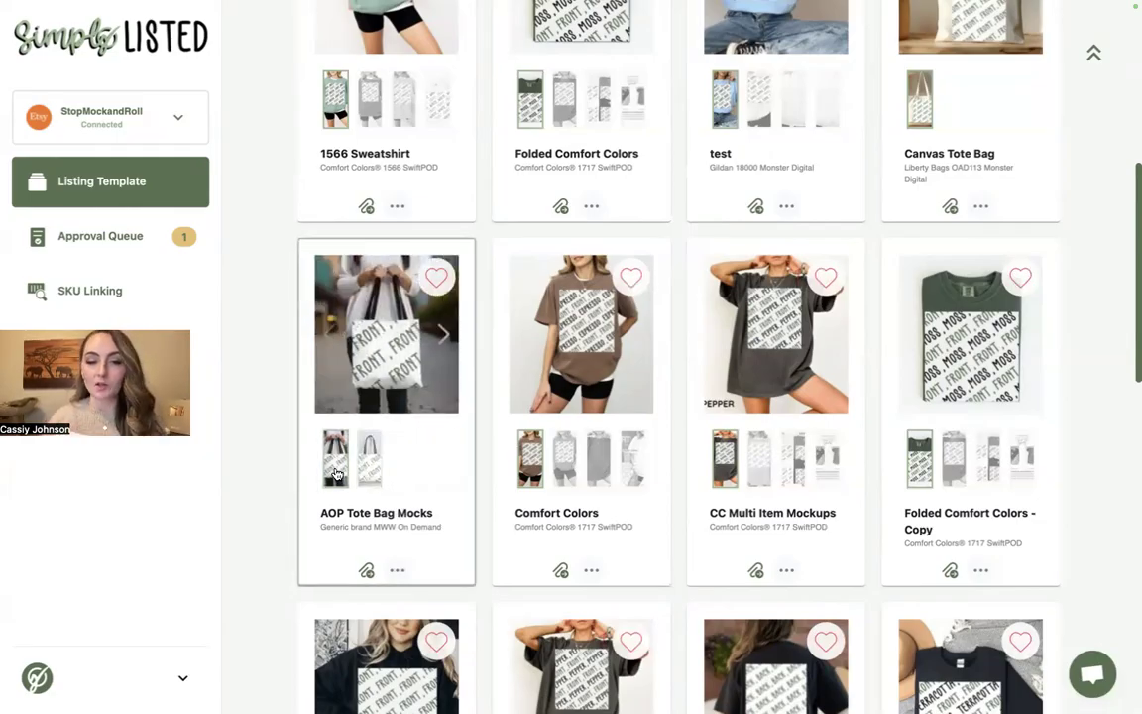
click(398, 572)
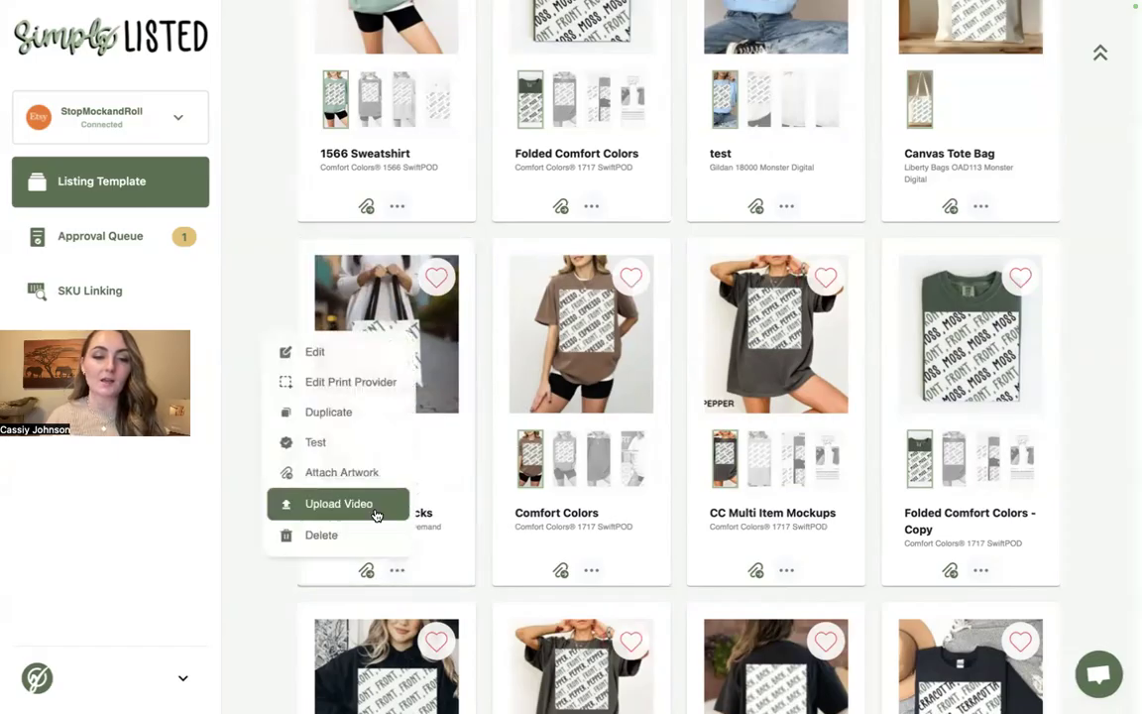
click(361, 443)
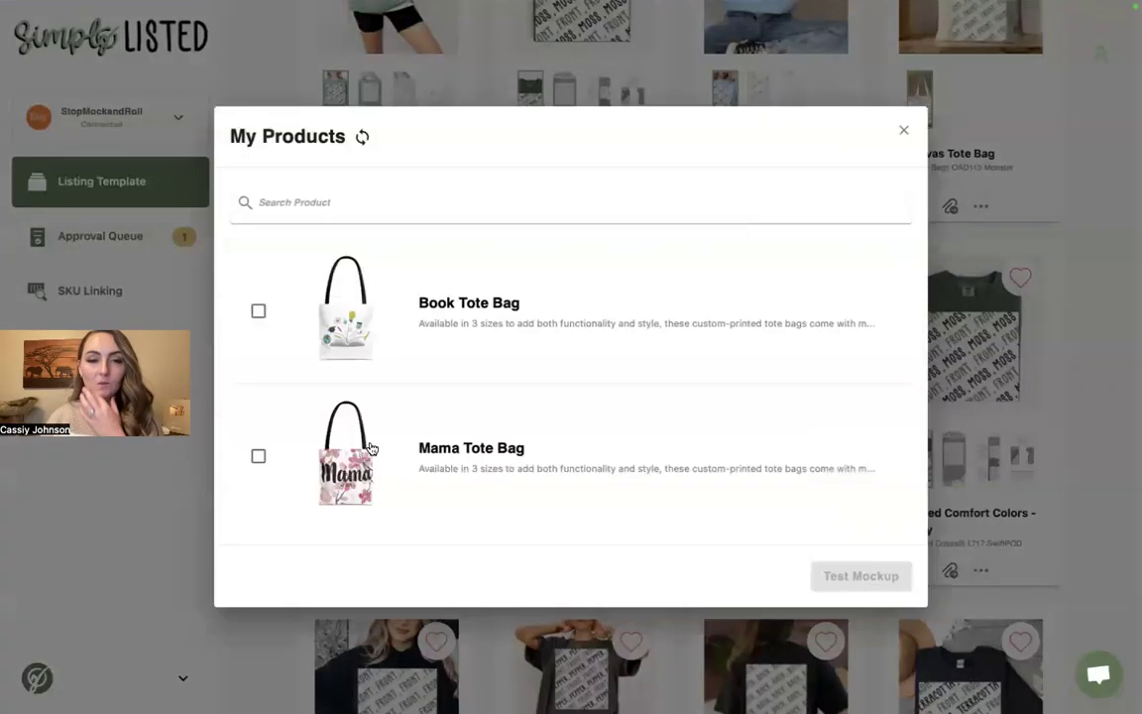
click(258, 456)
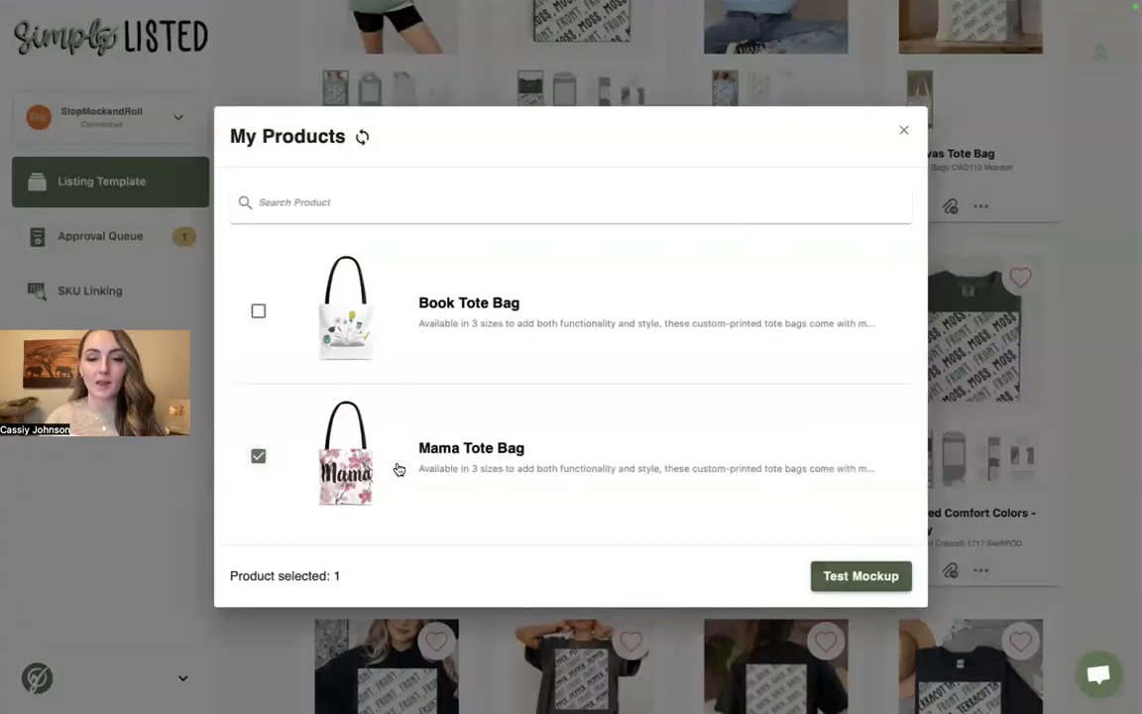
click(866, 576)
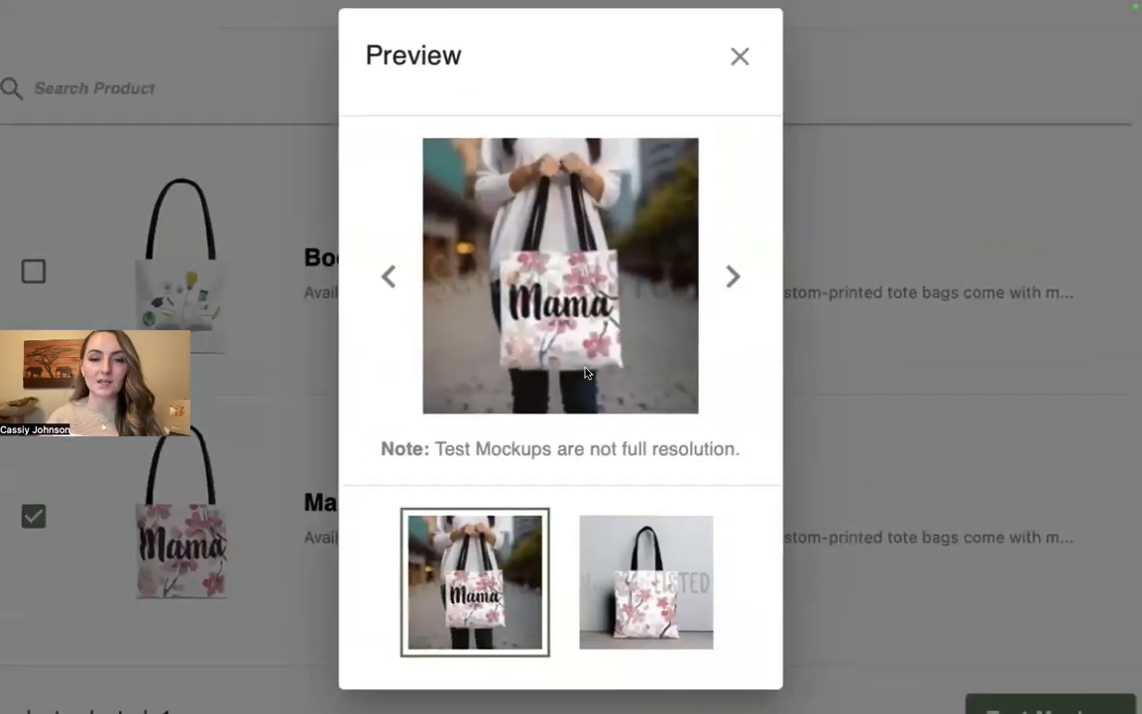
scroll(585, 373, down, 5)
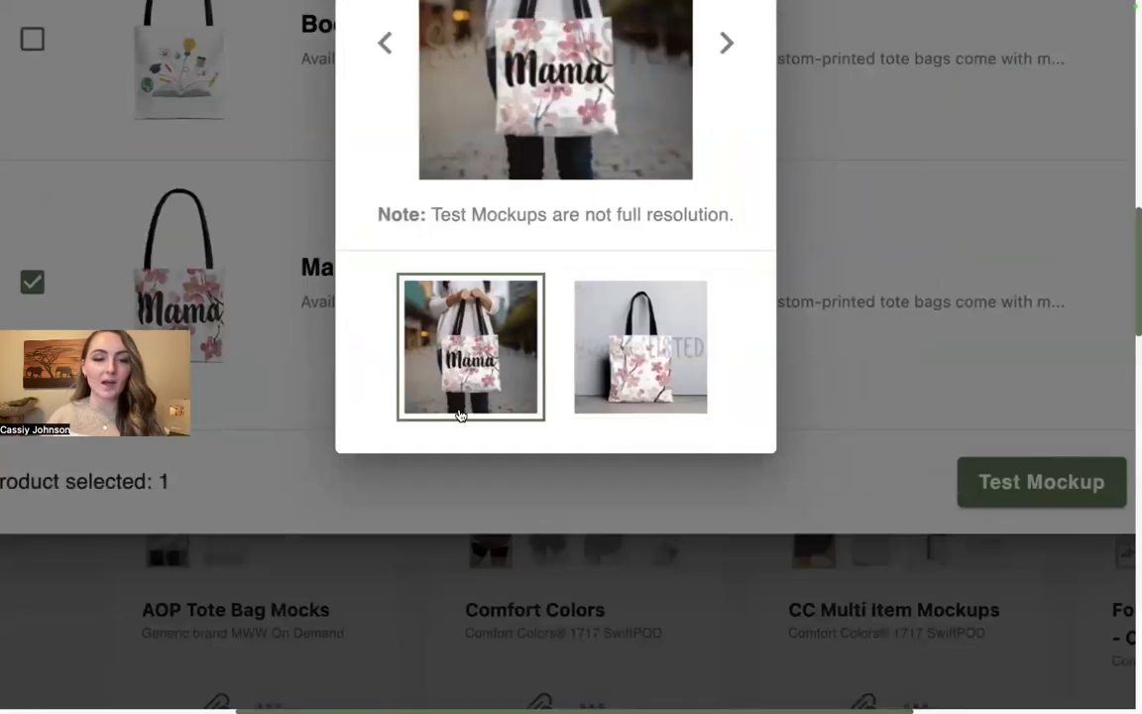
scroll(570, 138, up, 2)
scroll(626, 137, up, 2)
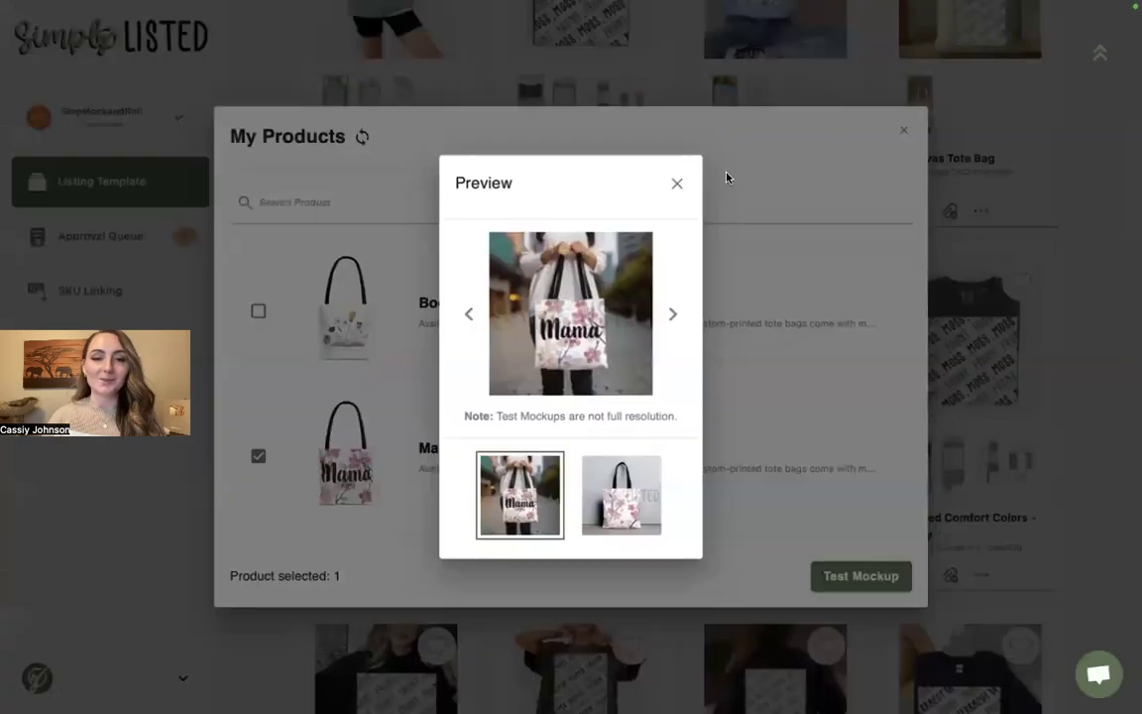
click(676, 184)
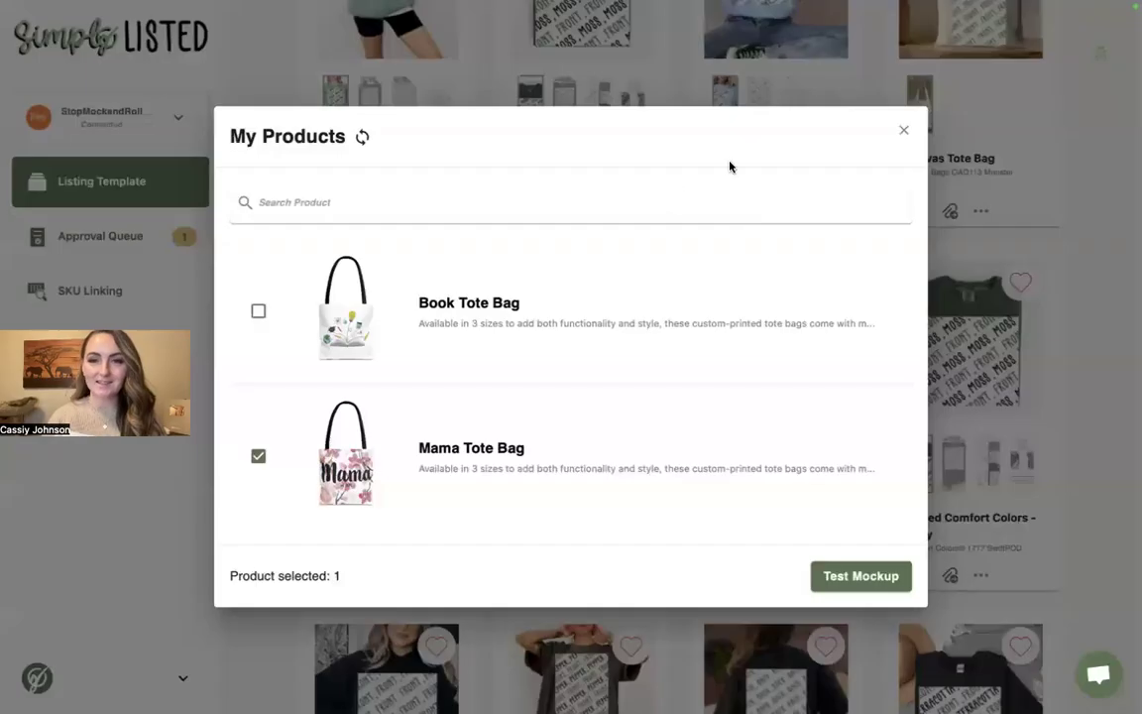
click(901, 130)
Test the Canvas Tote Bag template with the Cotton Canvas Tote Bag product, review the preview mockup and close it.
scroll(949, 317, up, 3)
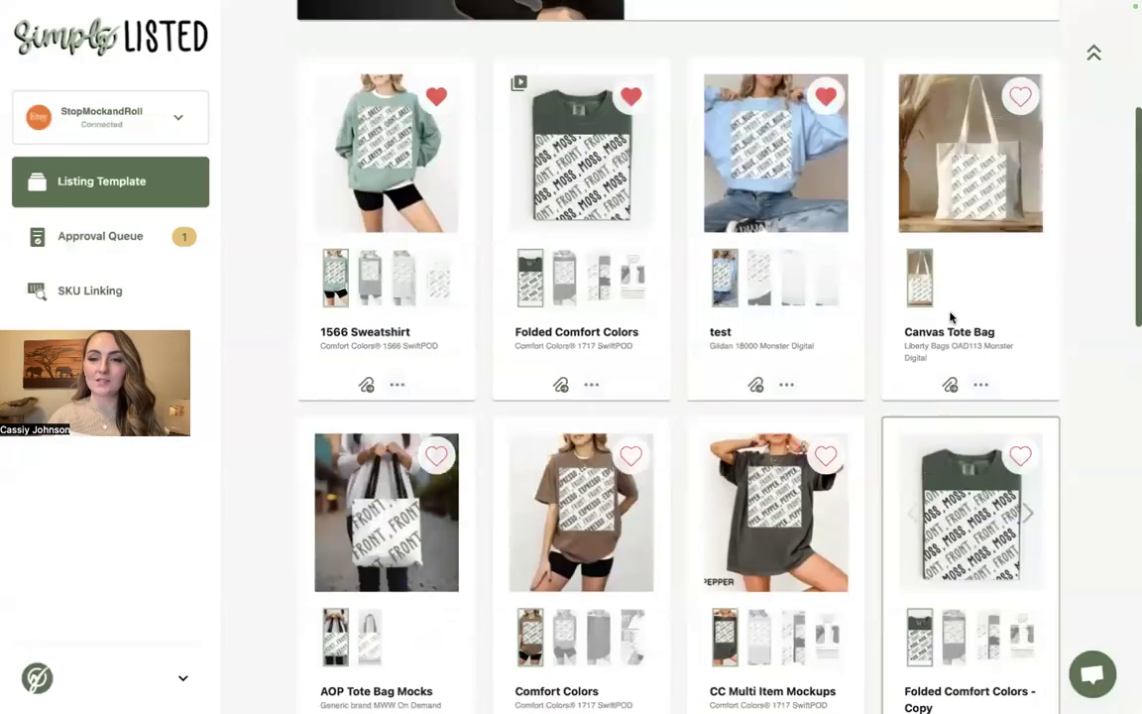
click(980, 386)
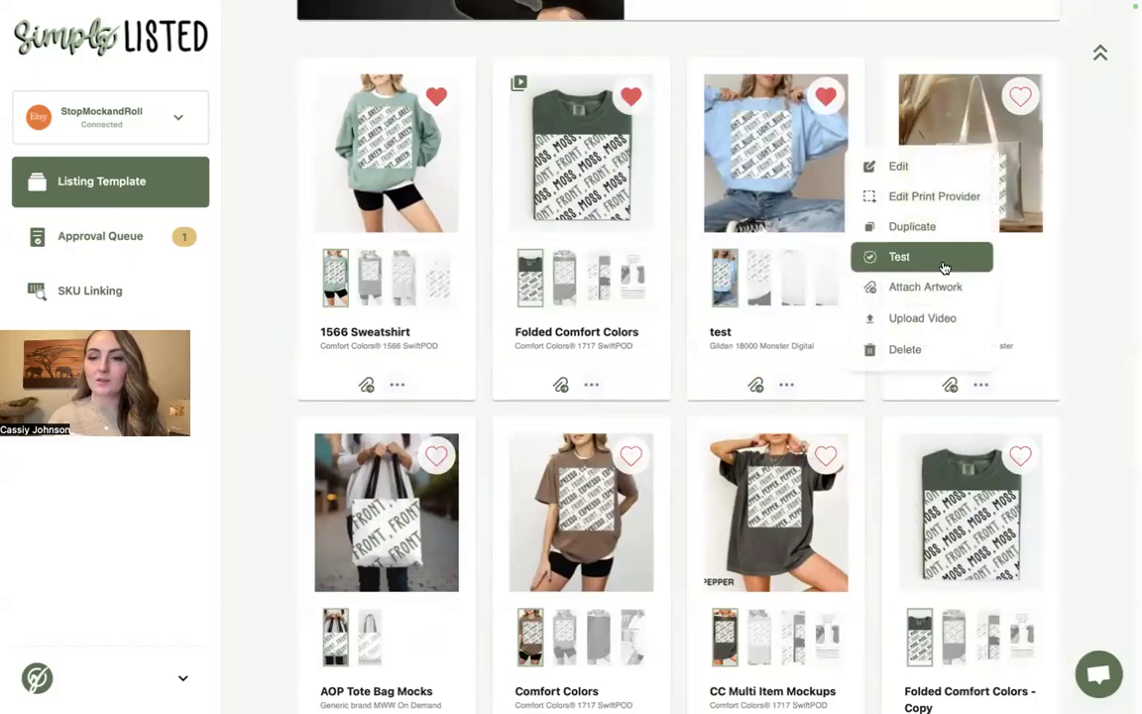
click(927, 258)
click(258, 383)
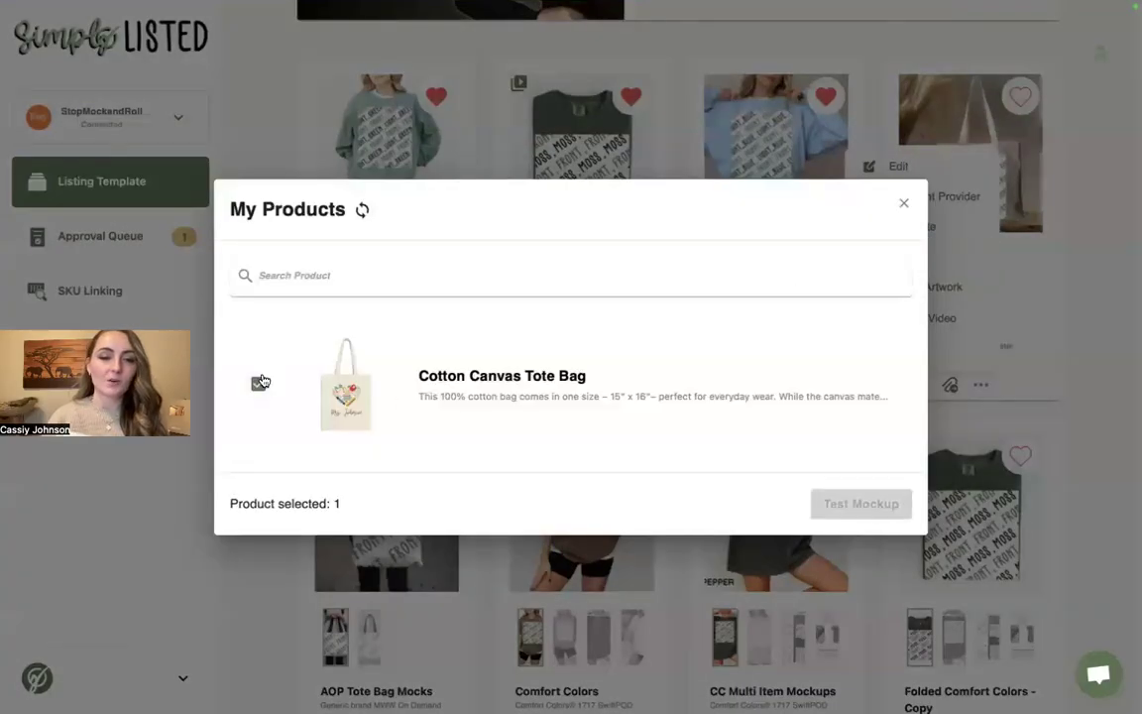
click(849, 508)
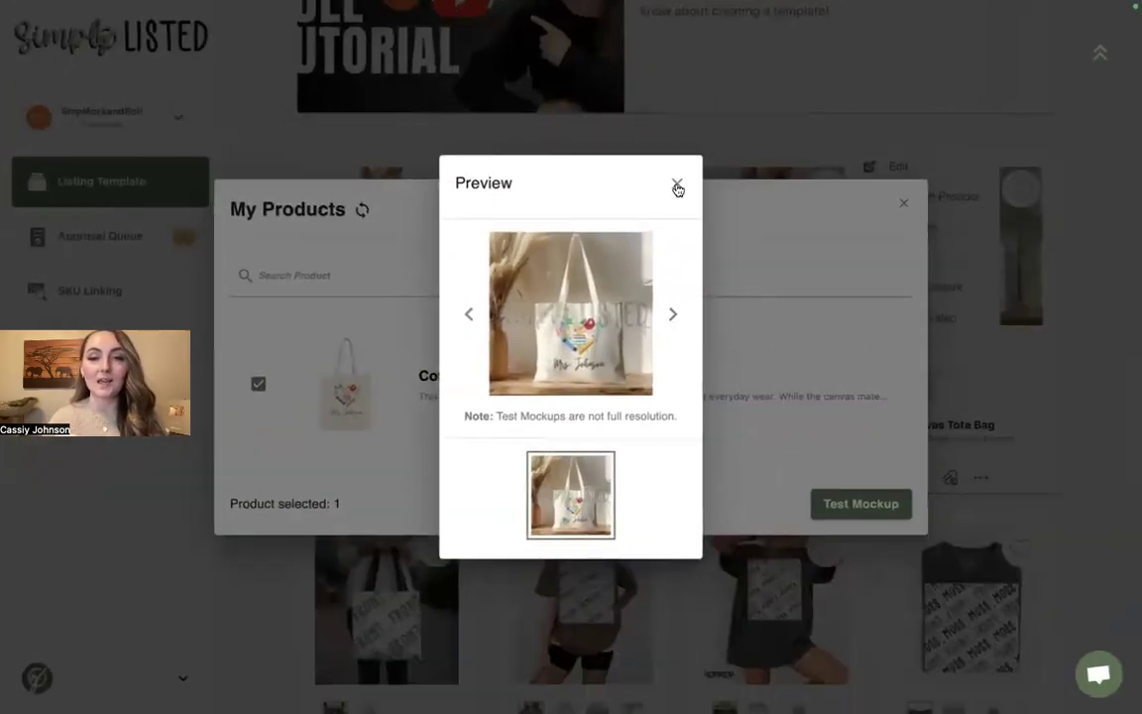
click(677, 187)
click(905, 205)
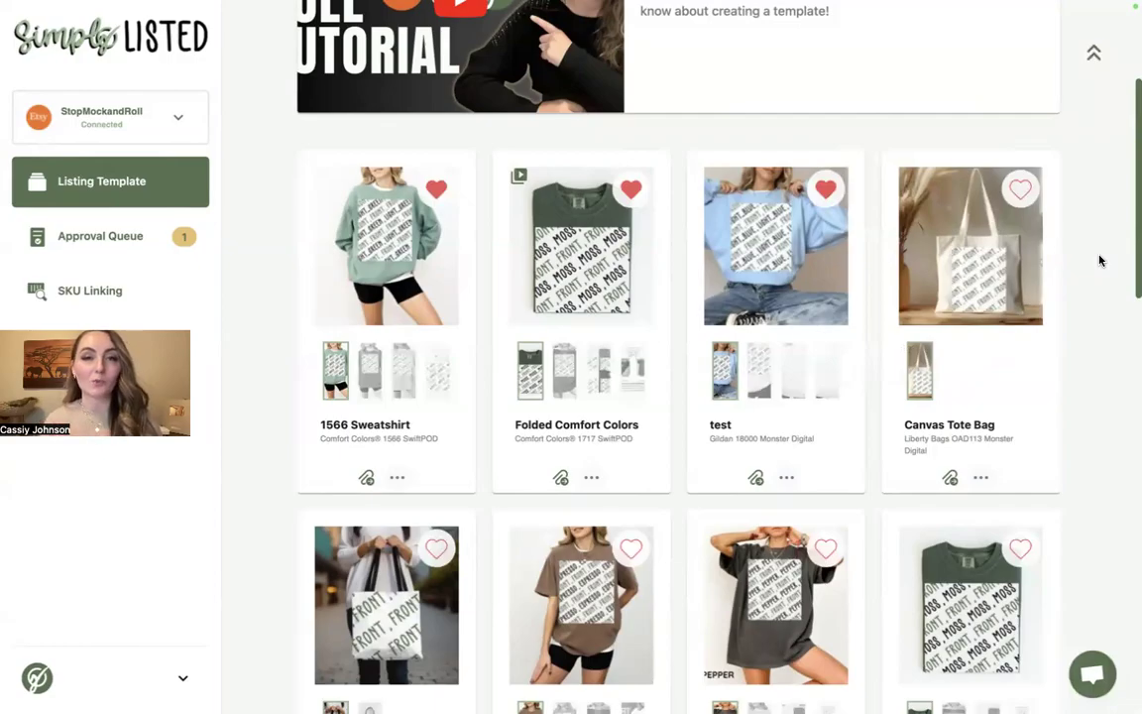
View the available actions for the CC Multi Item Mockups entry in the approval queue and return to the listing templates.
click(113, 235)
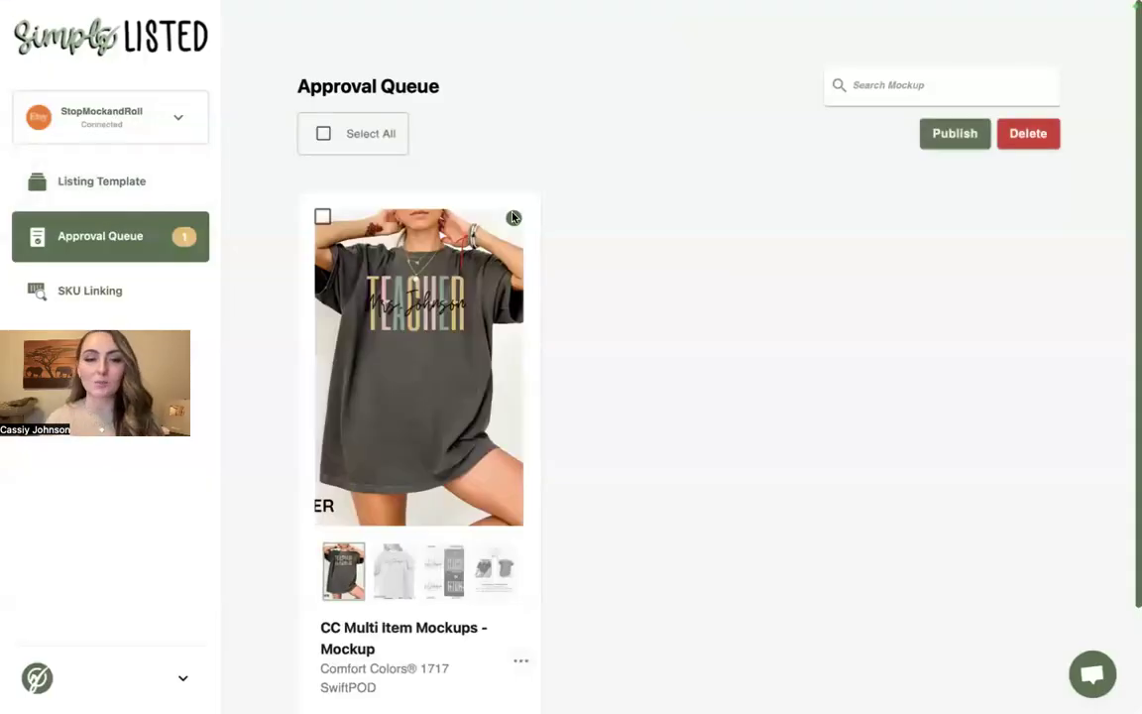
scroll(513, 217, down, 1)
click(520, 558)
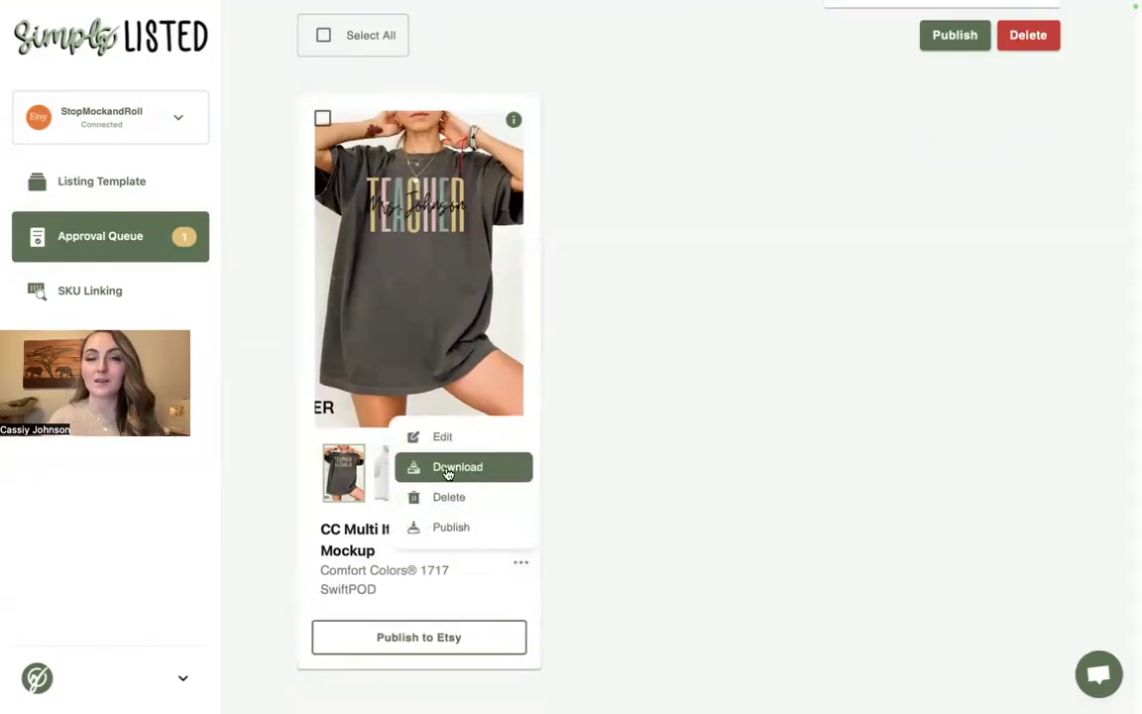
click(87, 186)
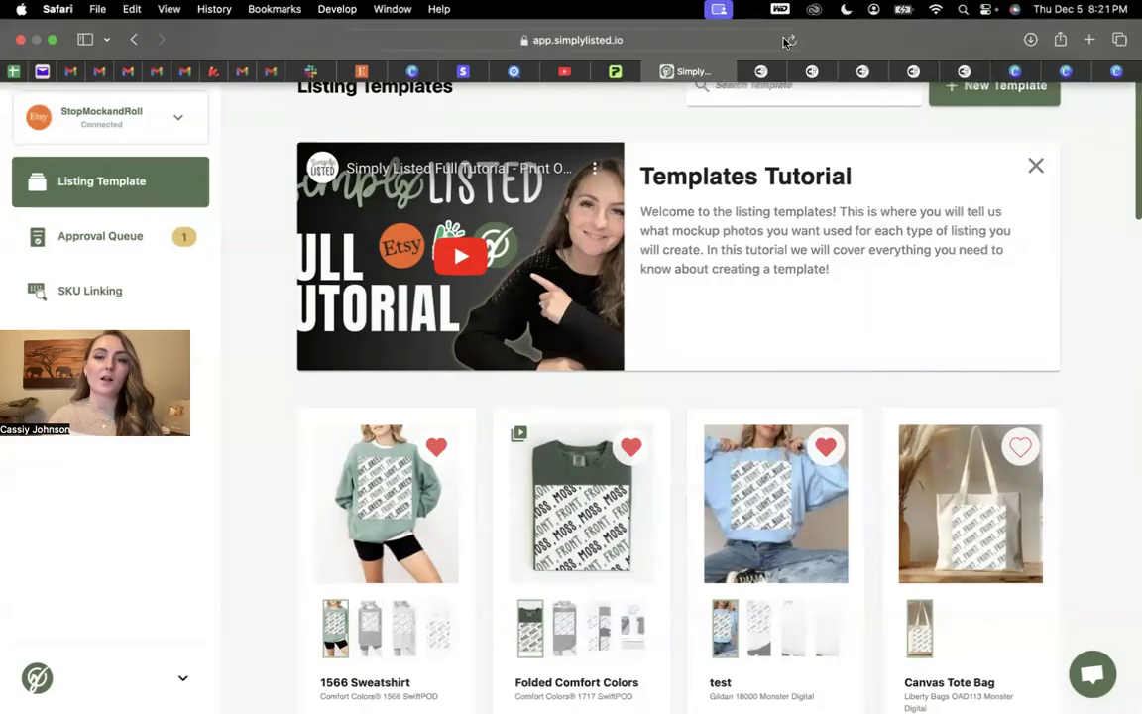
Switch to Printify and open the Mama Tote Bag from My Products in the design editor.
click(619, 74)
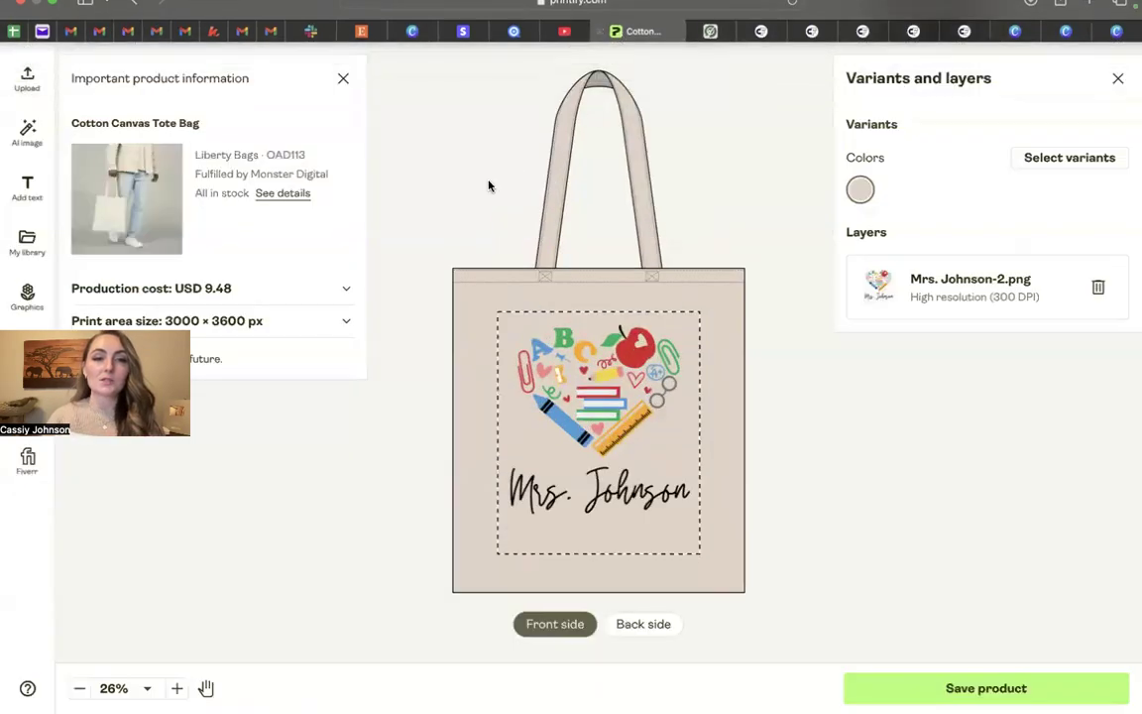
click(26, 30)
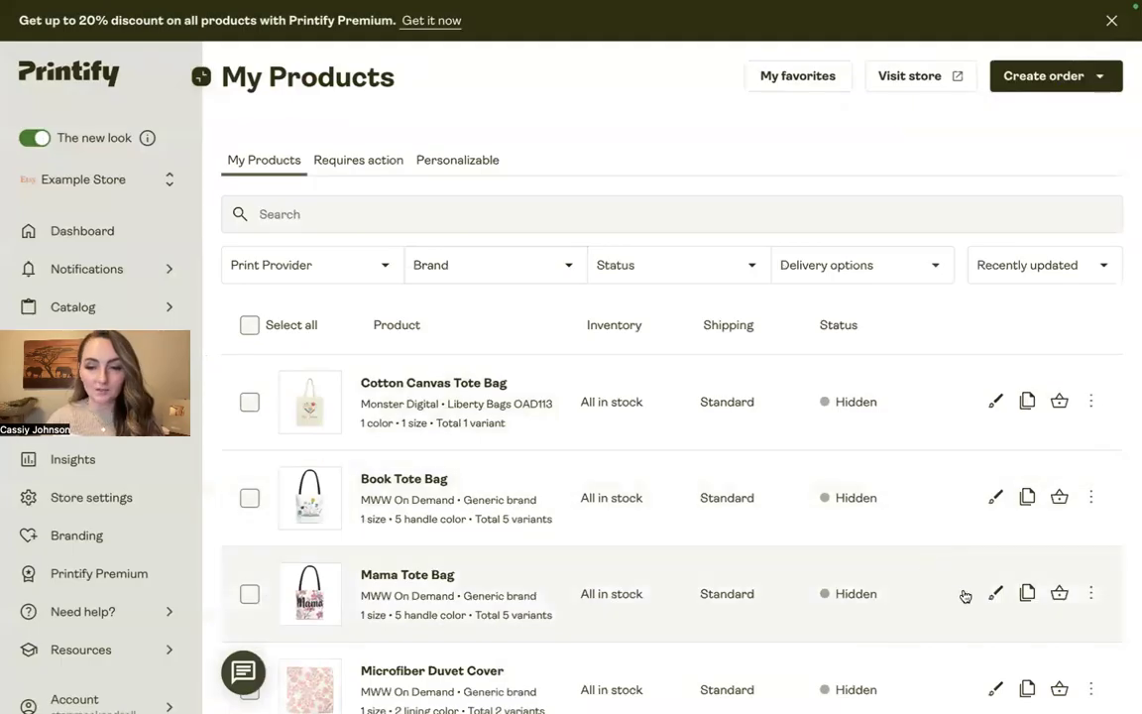
click(992, 596)
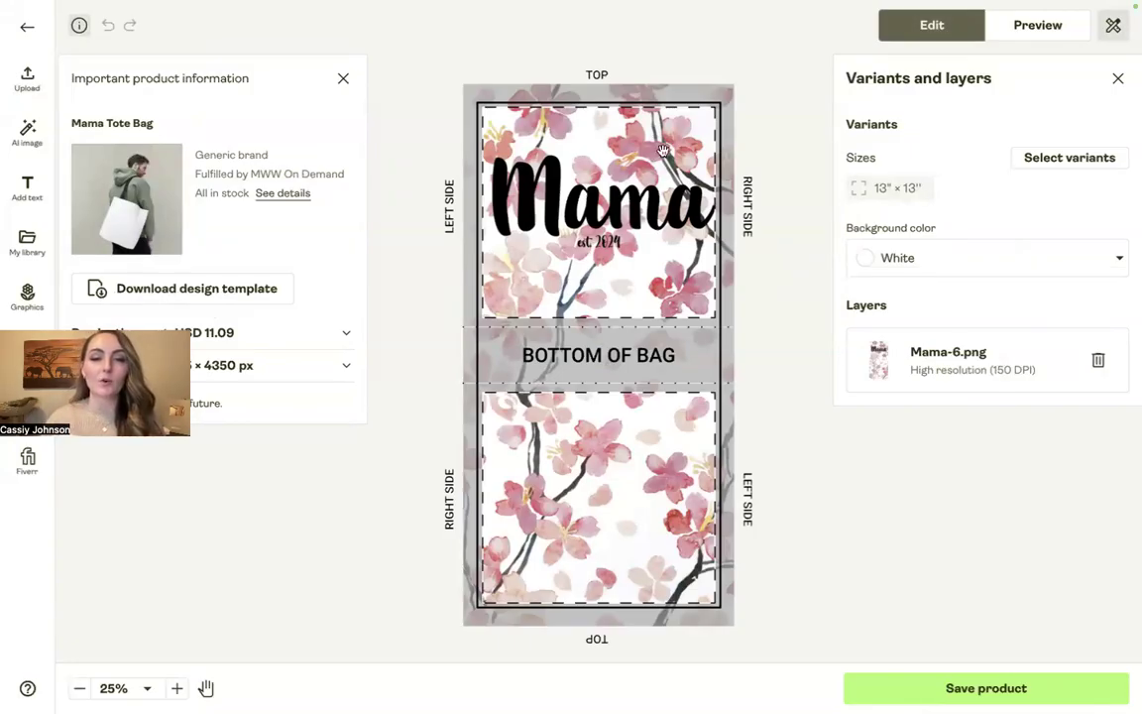
Select the Mama-6.png artwork on the tote bag and expand the print area size details.
click(642, 179)
drag(675, 273, 640, 272)
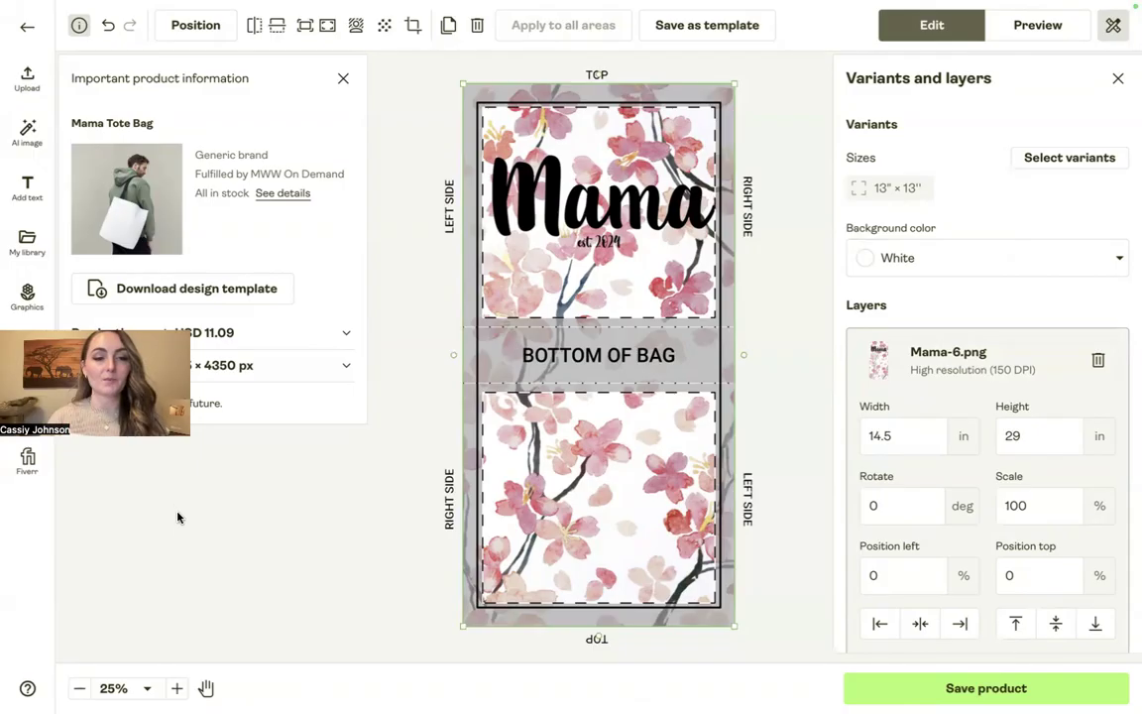
click(346, 365)
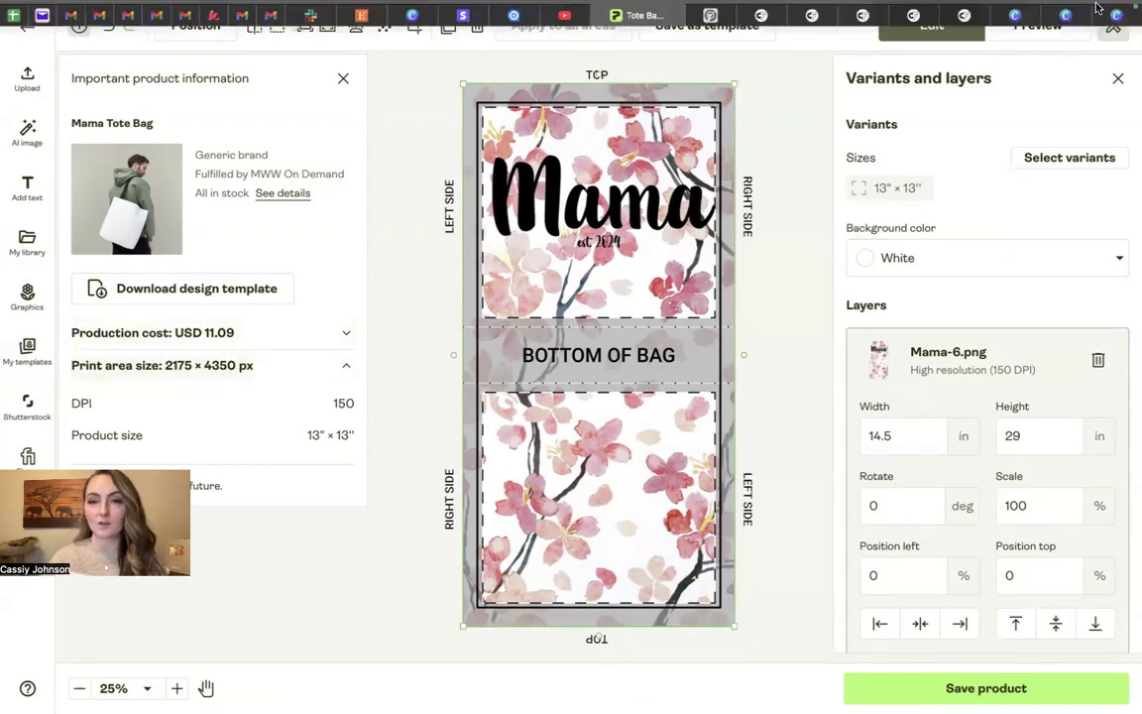
Switch to the tote design in Canva and examine the placement of the upright and upside-down book graphics.
click(966, 71)
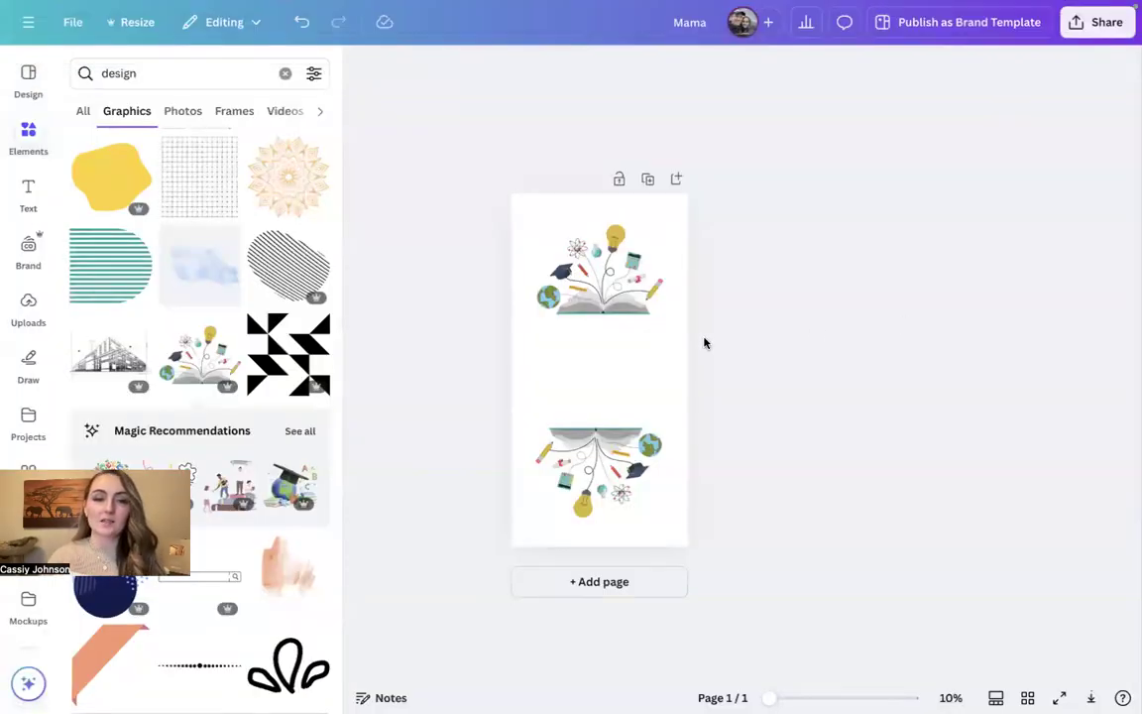
scroll(704, 343, up, 5)
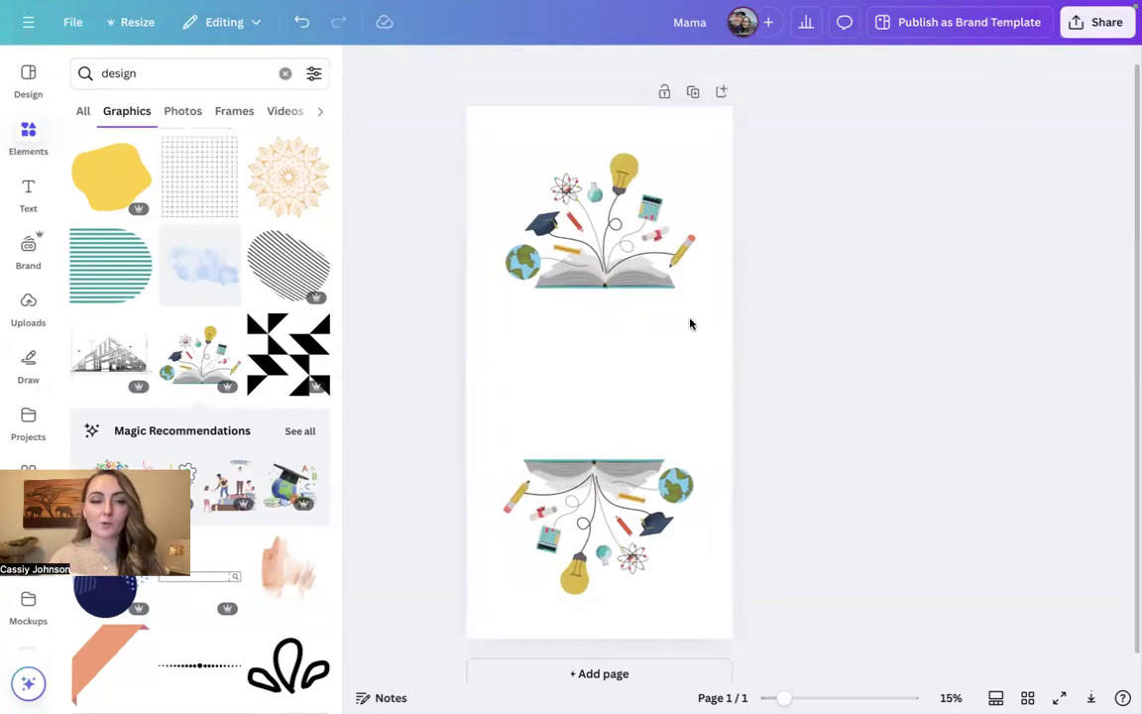
click(662, 300)
scroll(664, 304, down, 2)
scroll(664, 305, up, 2)
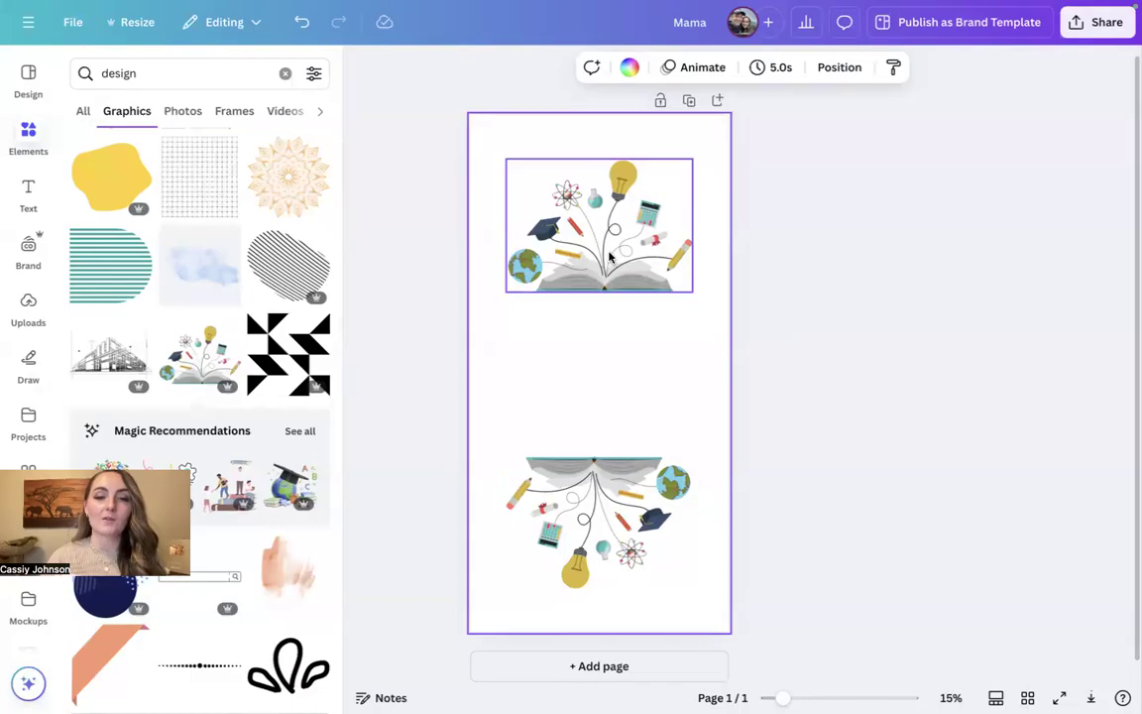
click(551, 232)
drag(601, 328, 605, 156)
drag(604, 205, 597, 501)
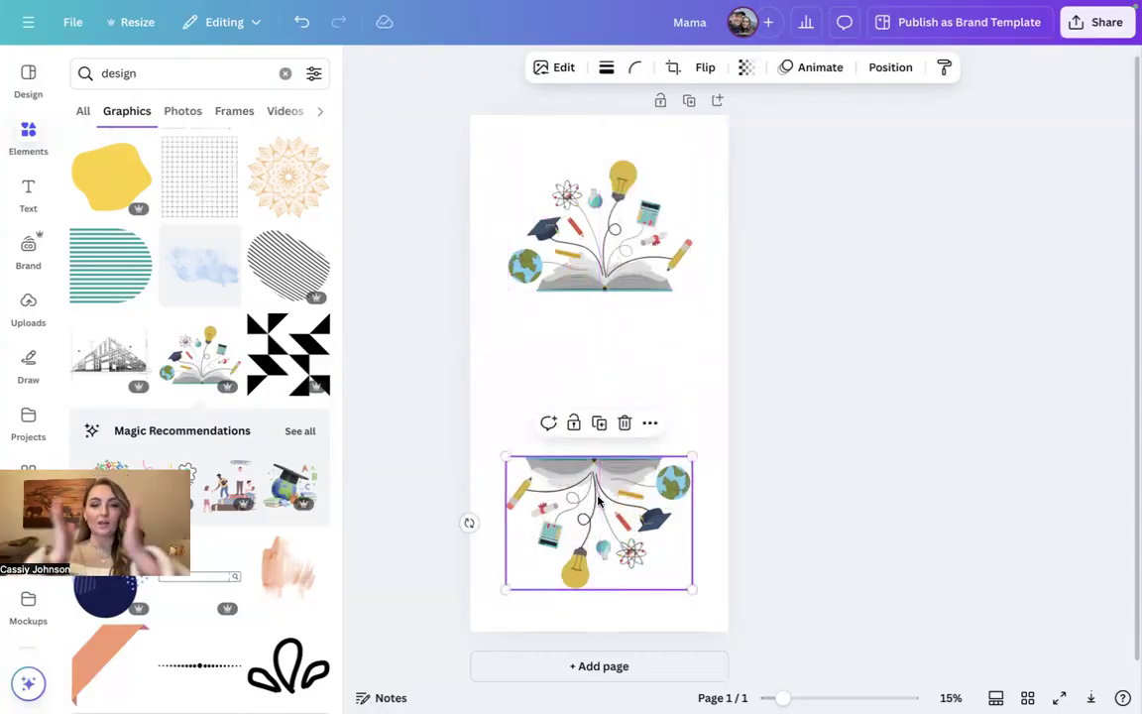
click(704, 428)
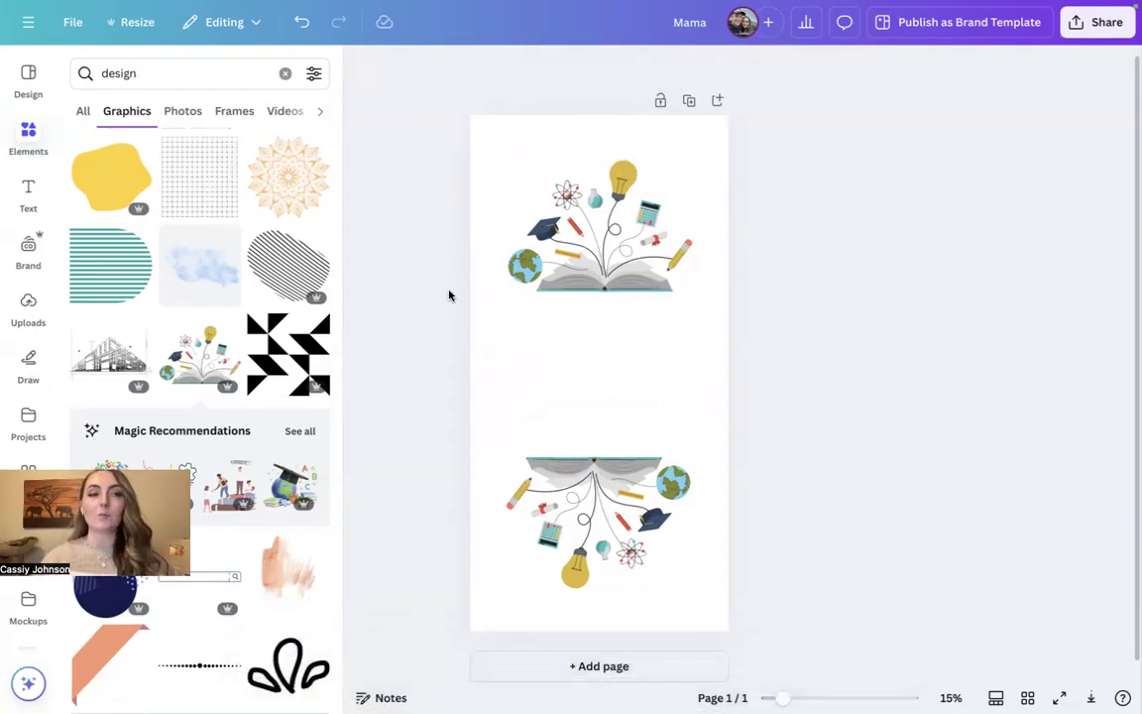
Check the Mama Tote Bag's print layout in Printify again and return to the book design in Canva.
mouse_move(120, 4)
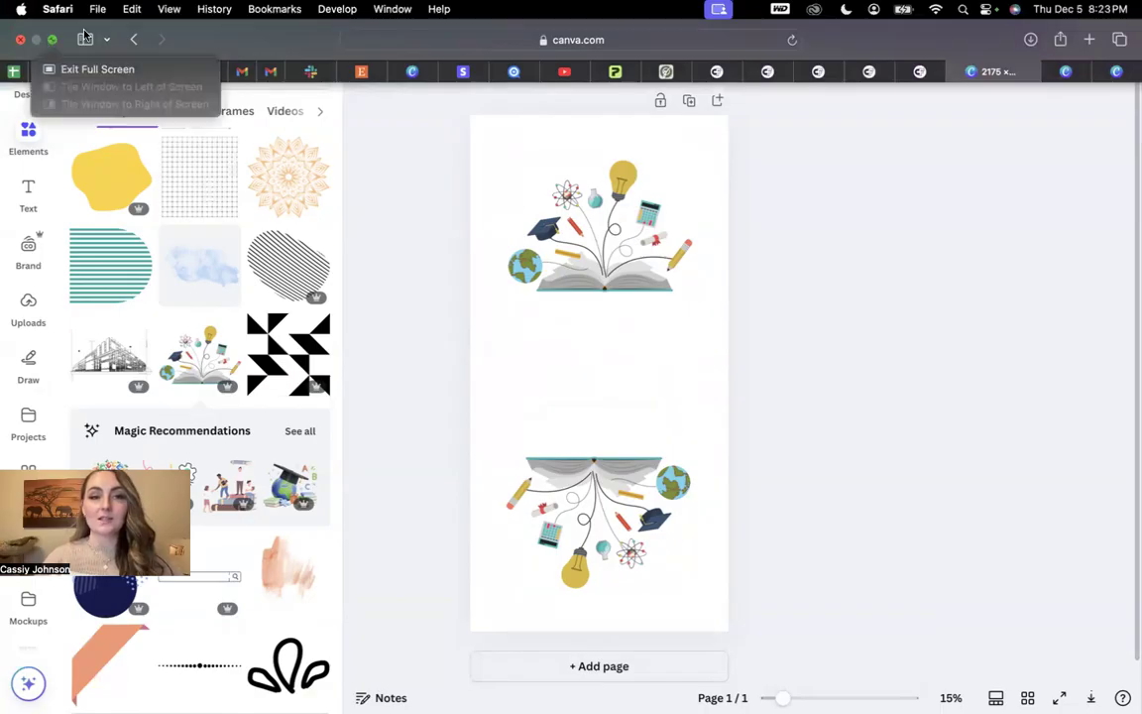
click(622, 73)
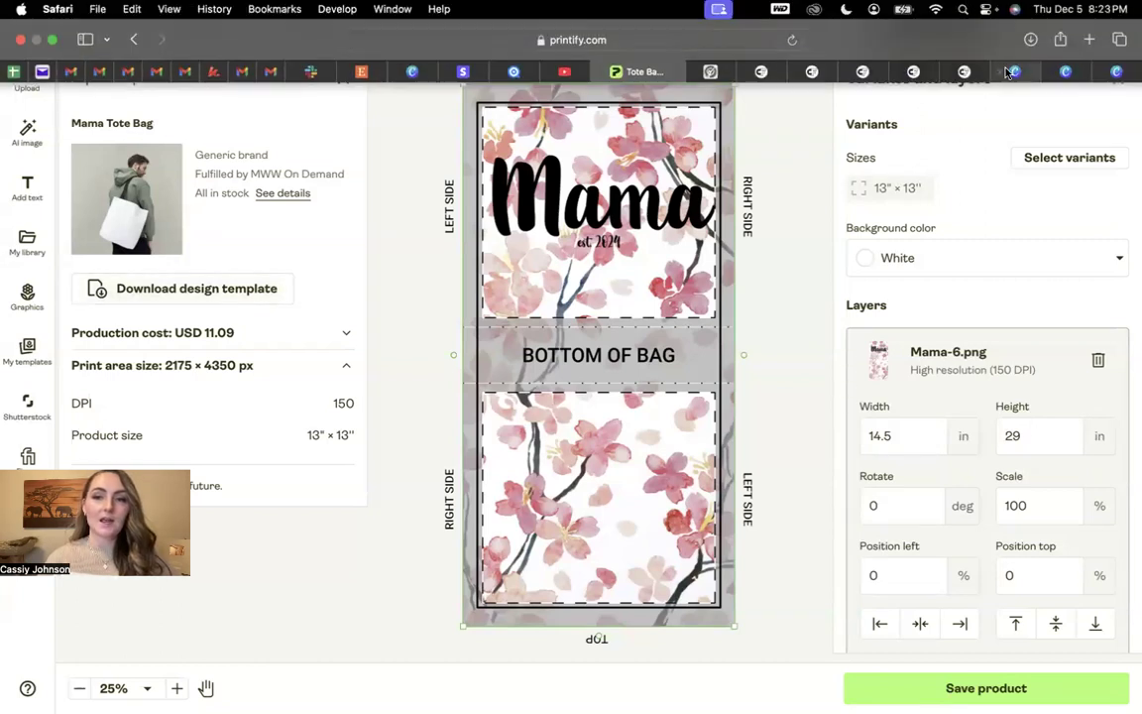
click(1026, 73)
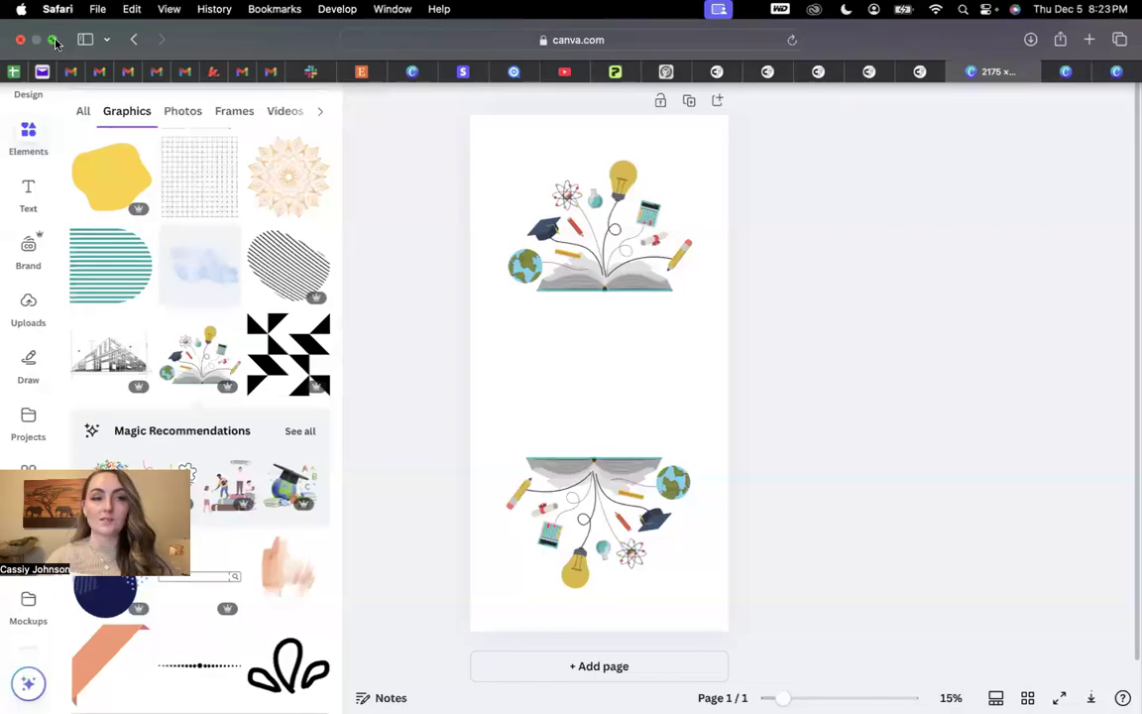
Switch to Finder and open the PNG folder of the downloaded MWW tote bag template in Downloads.
click(54, 42)
click(266, 675)
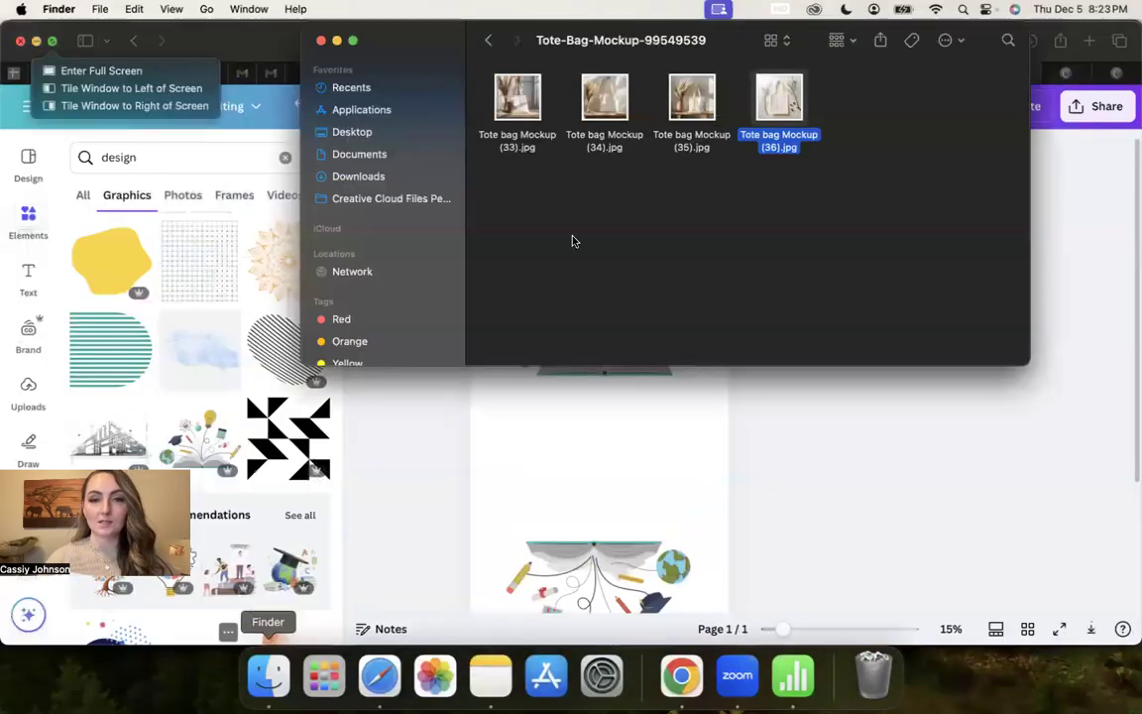
click(374, 177)
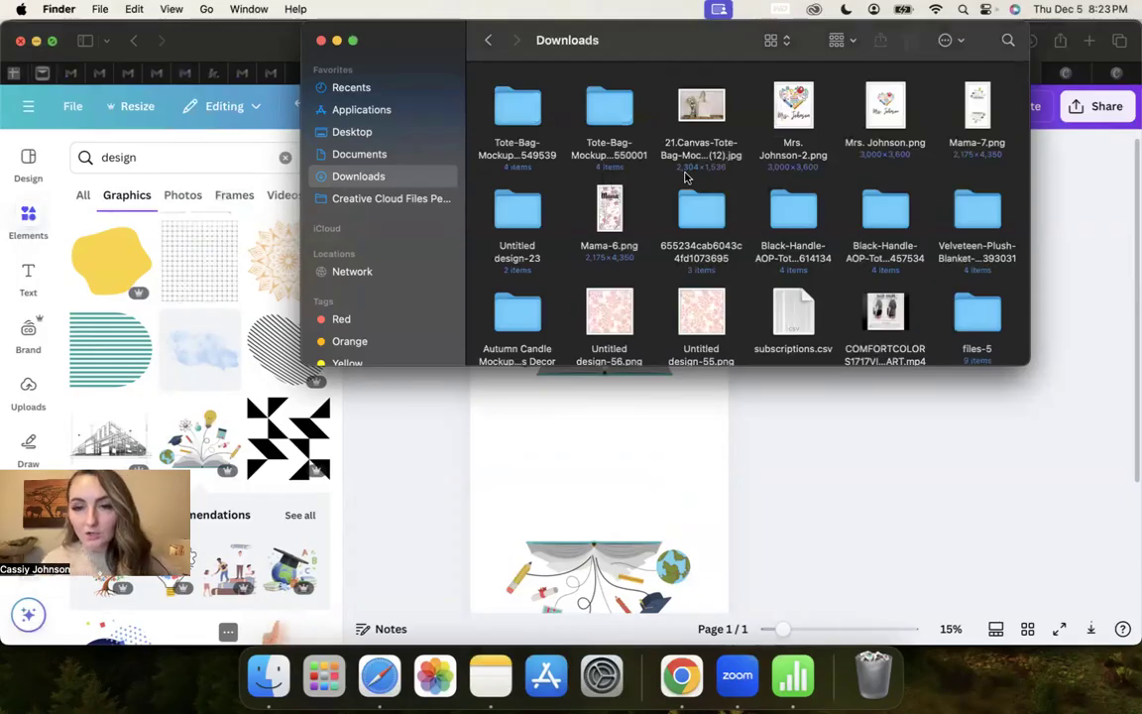
scroll(683, 176, down, 5)
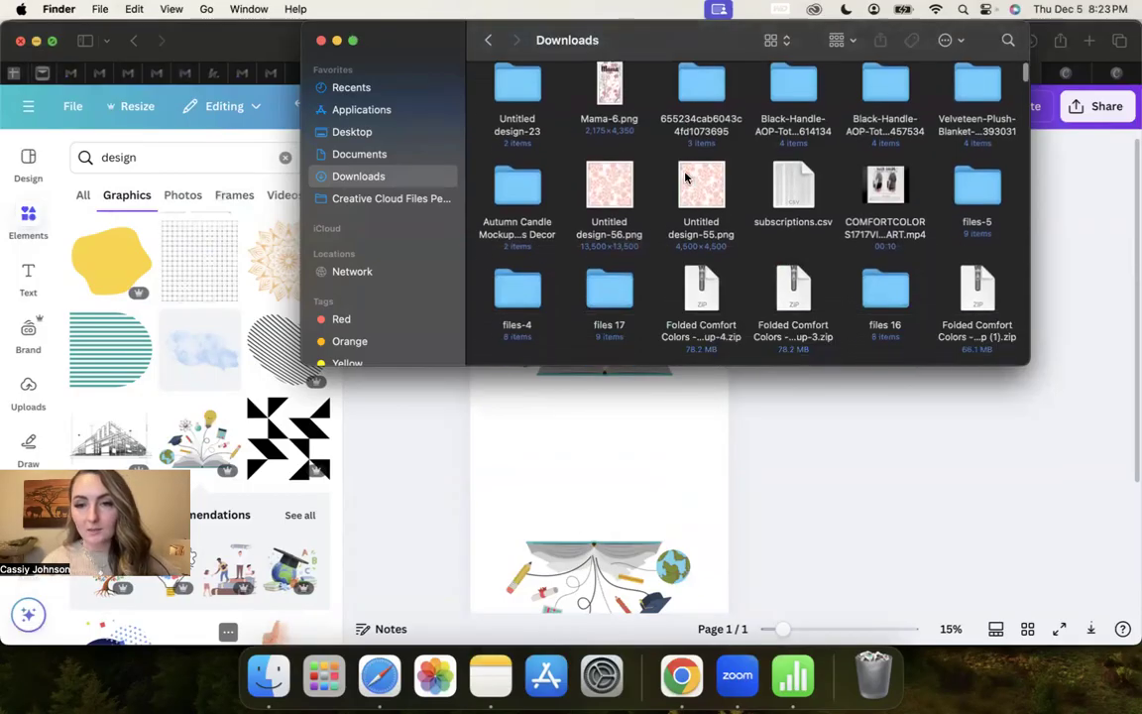
scroll(684, 176, down, 7)
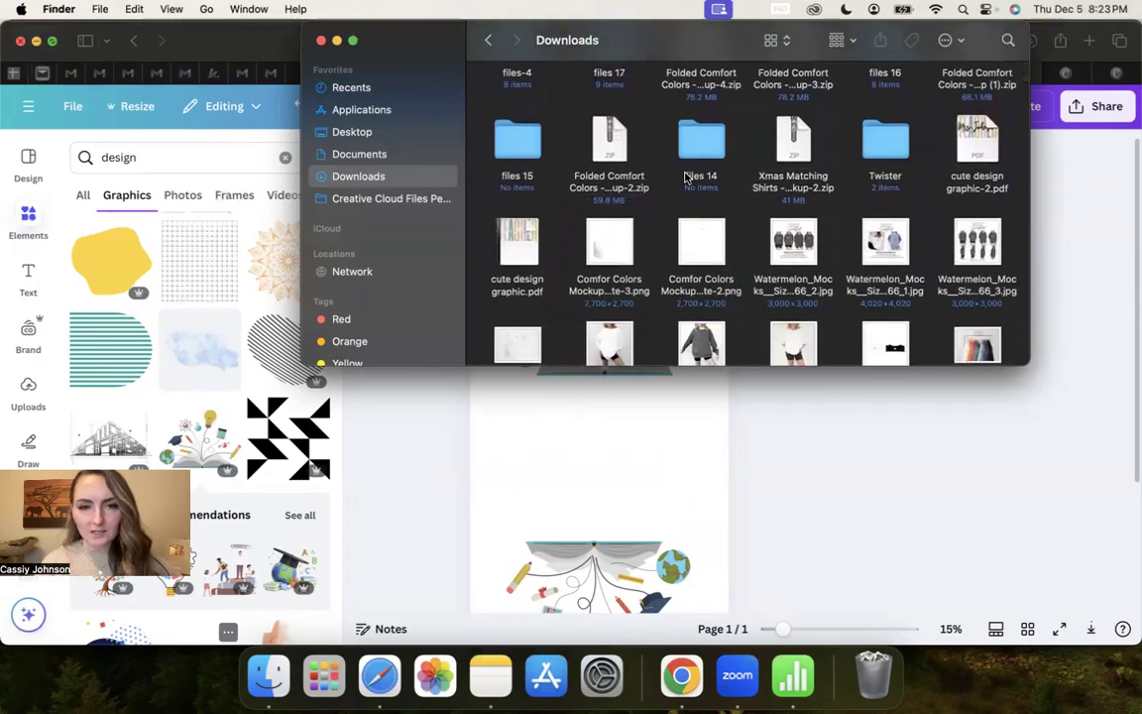
scroll(664, 206, up, 10)
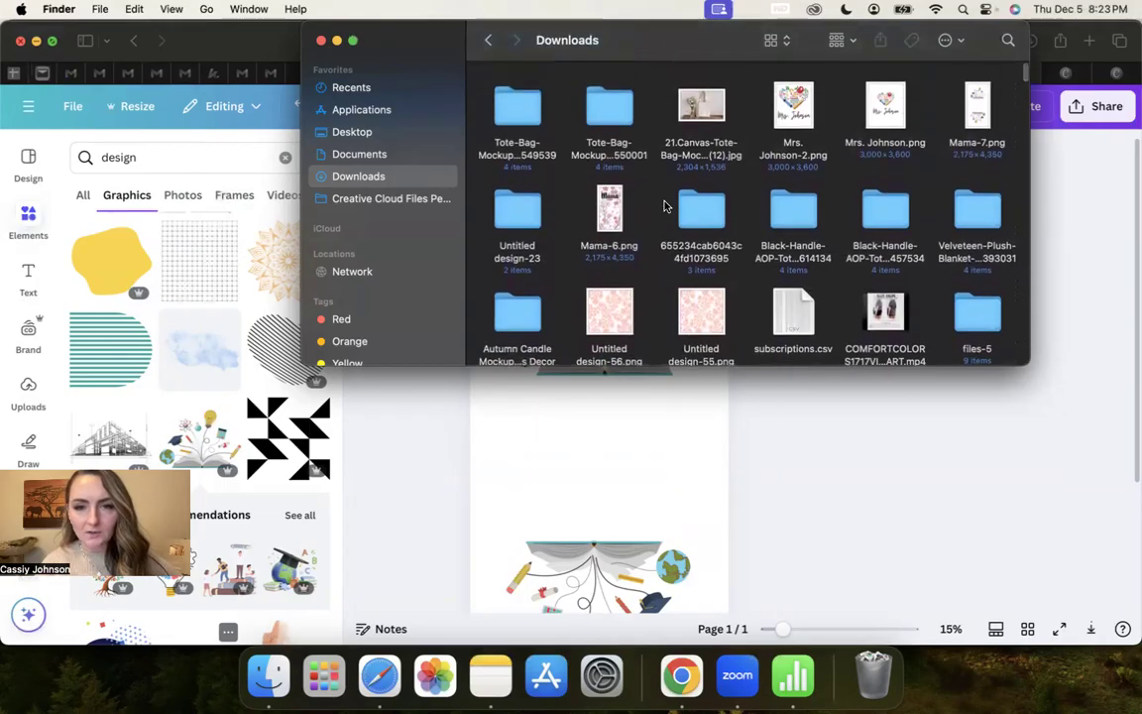
double_click(700, 210)
double_click(681, 113)
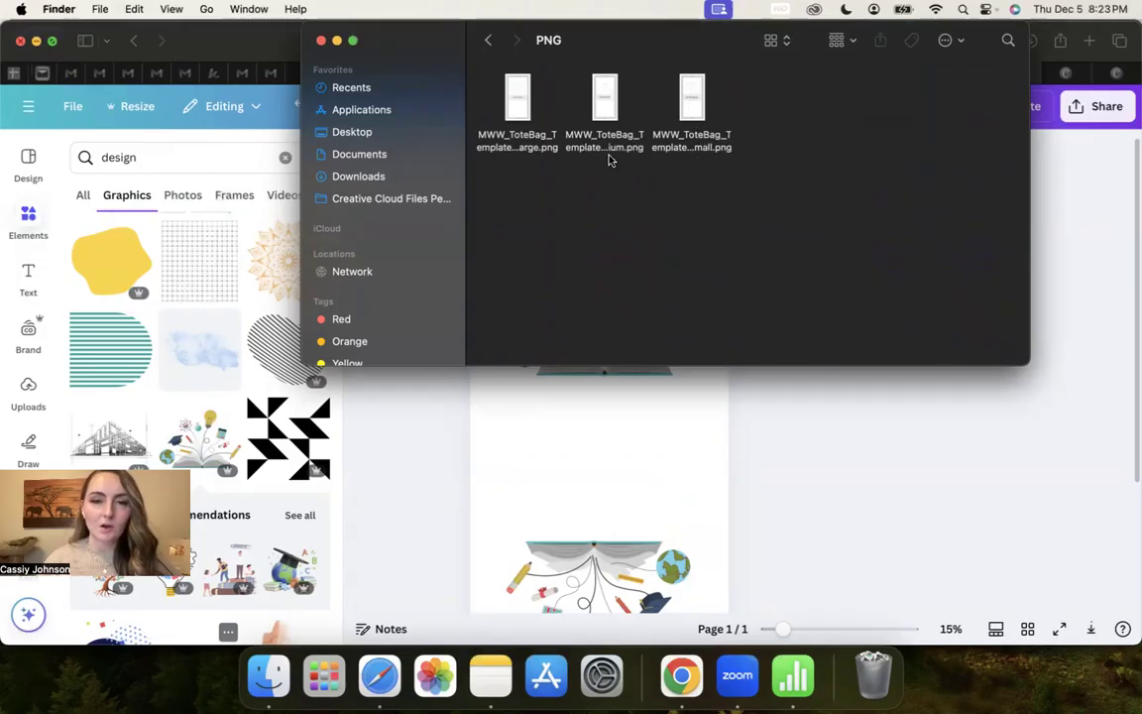
Add the small MWW tote bag template PNG to the Canva book design and place it at the page's upper-left corner.
drag(691, 99, 547, 502)
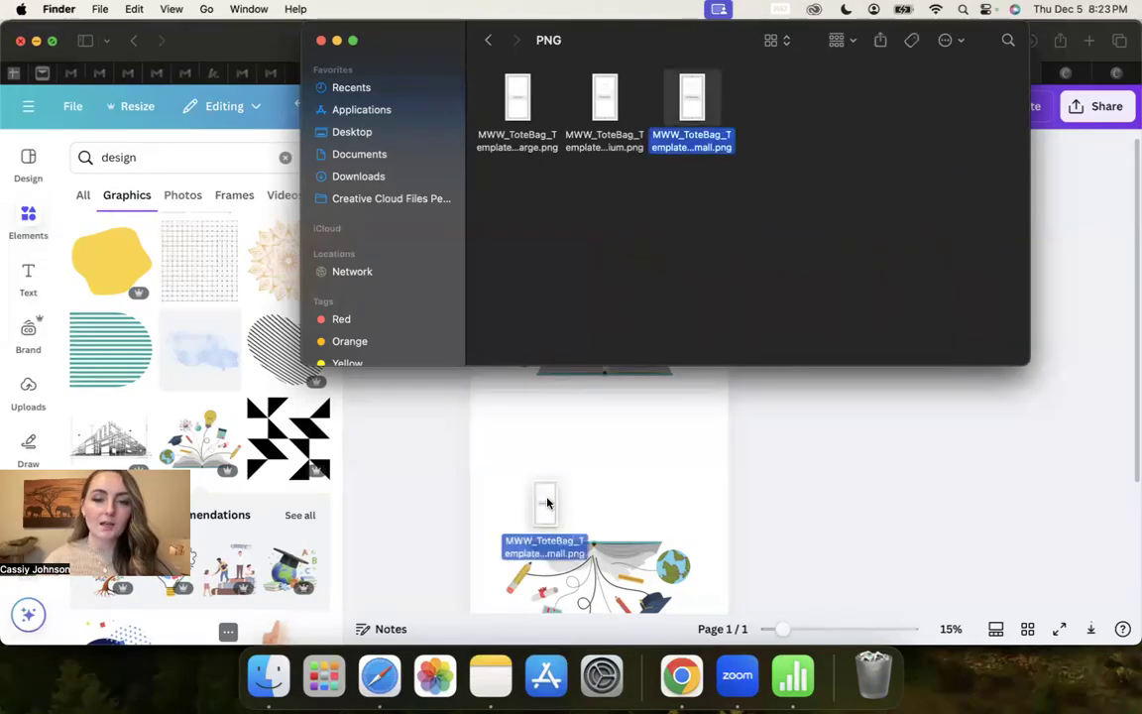
drag(621, 444, 556, 368)
scroll(770, 415, down, 2)
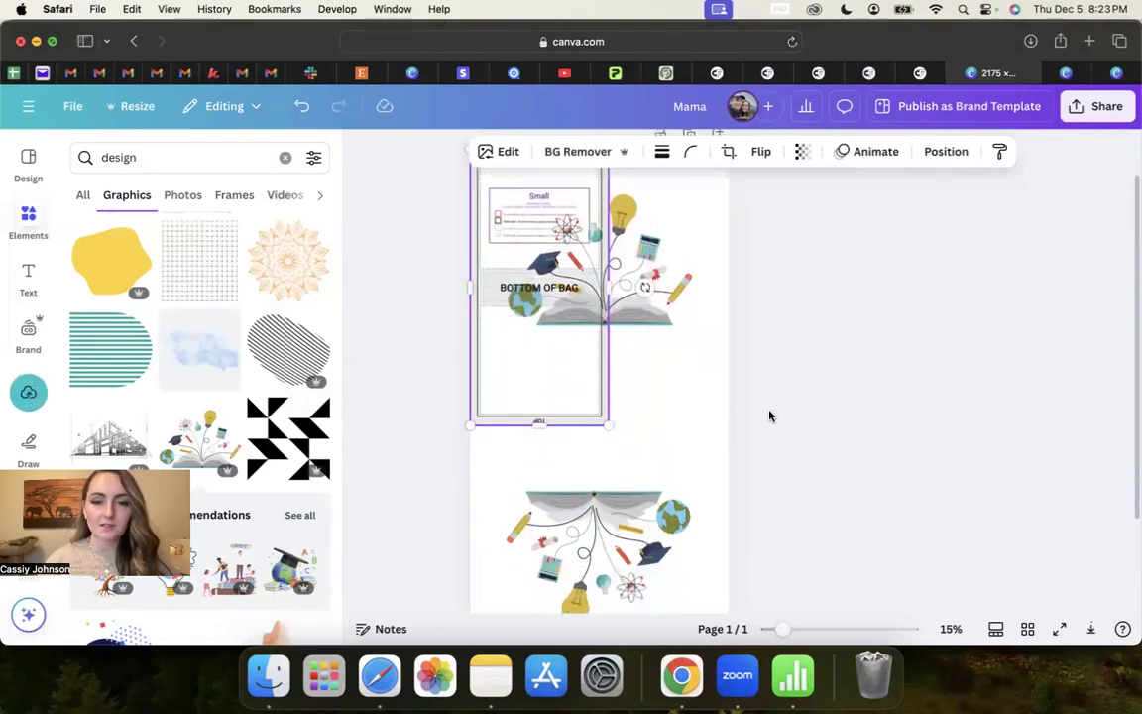
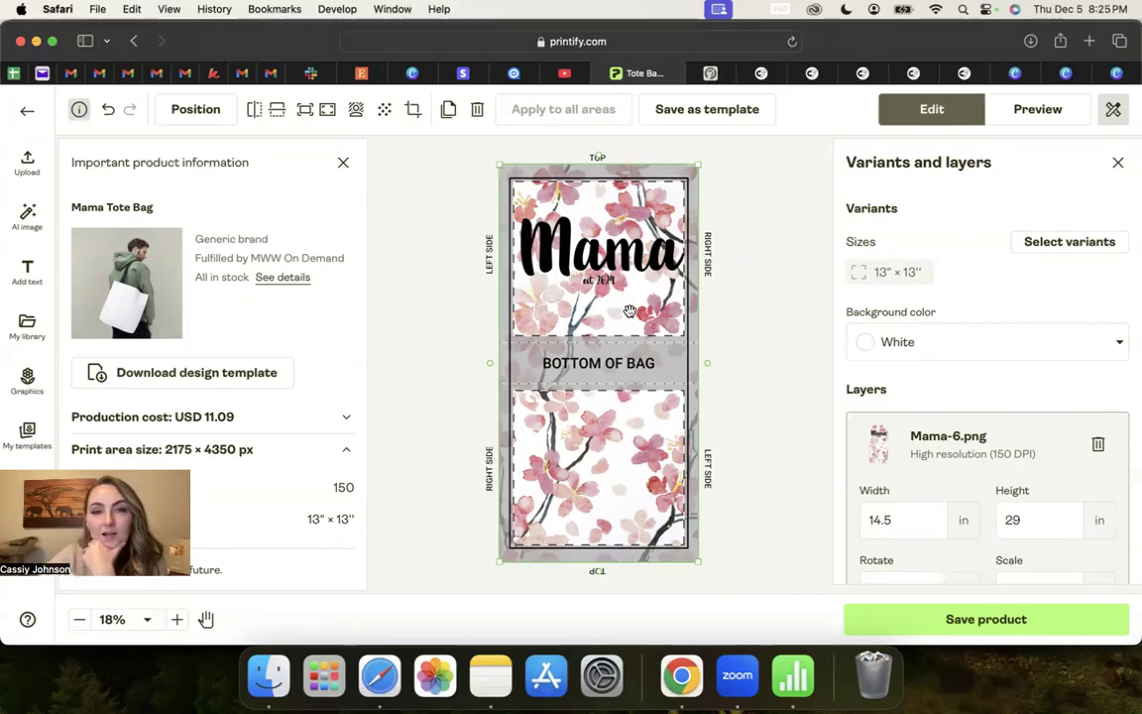
Examine the Mama Tote Bag's background color options in Printify and check the book design in Canva, dismissing the download settings.
click(948, 346)
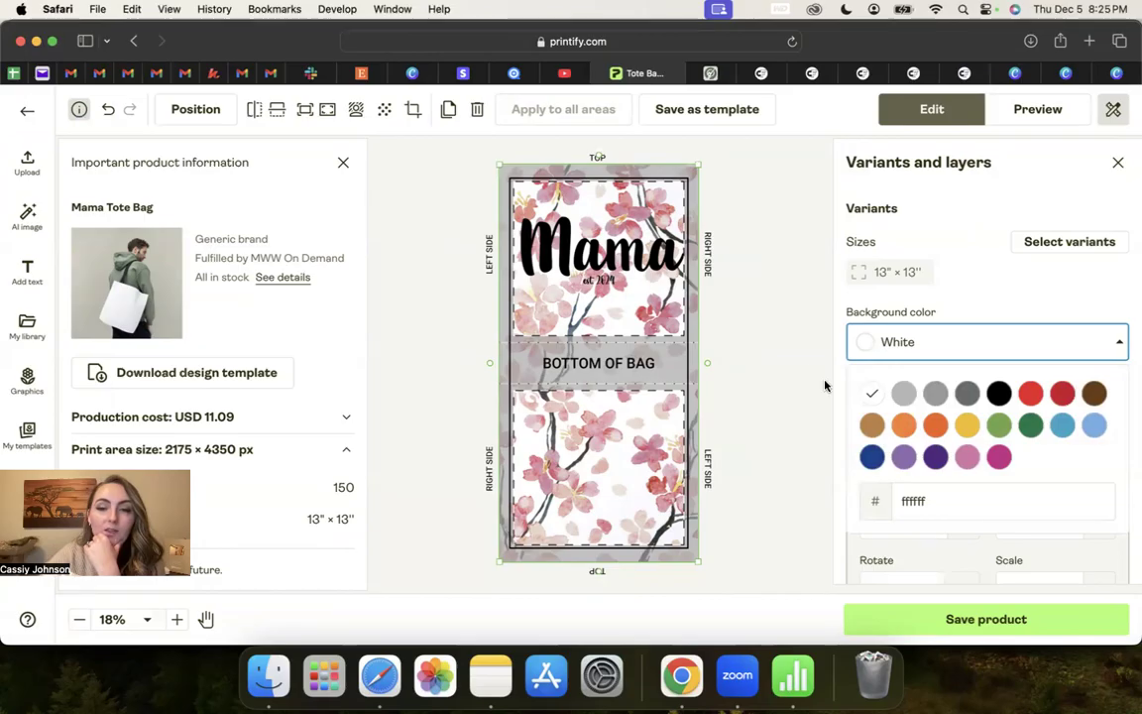
click(803, 354)
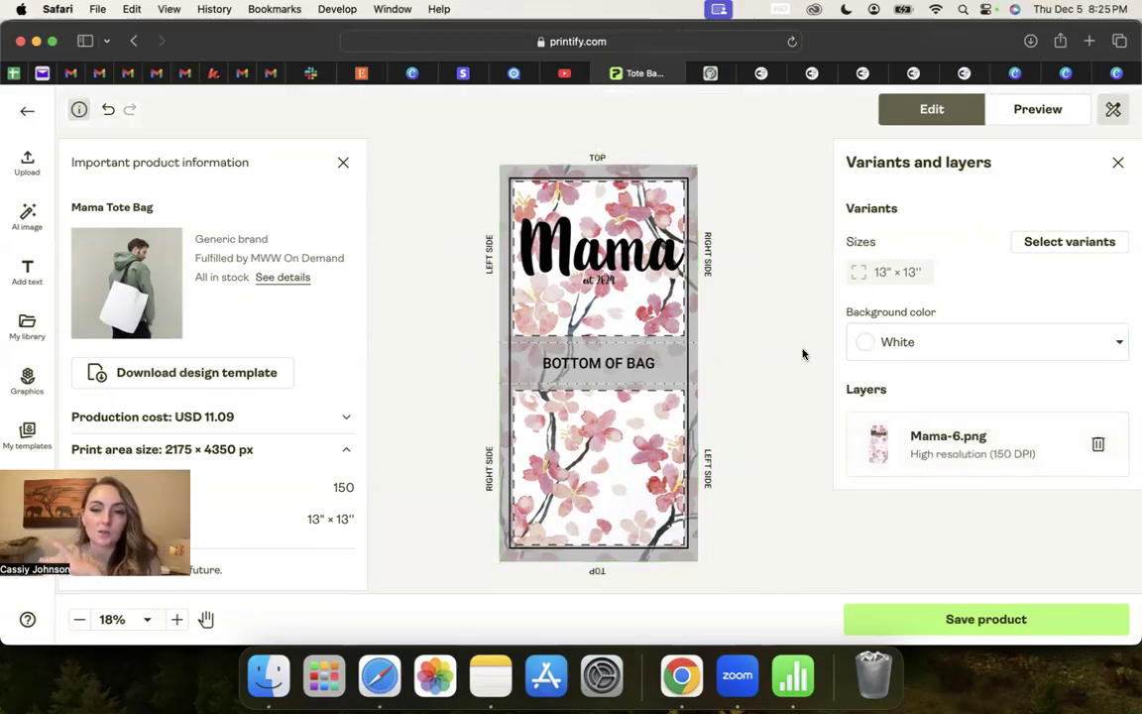
click(917, 356)
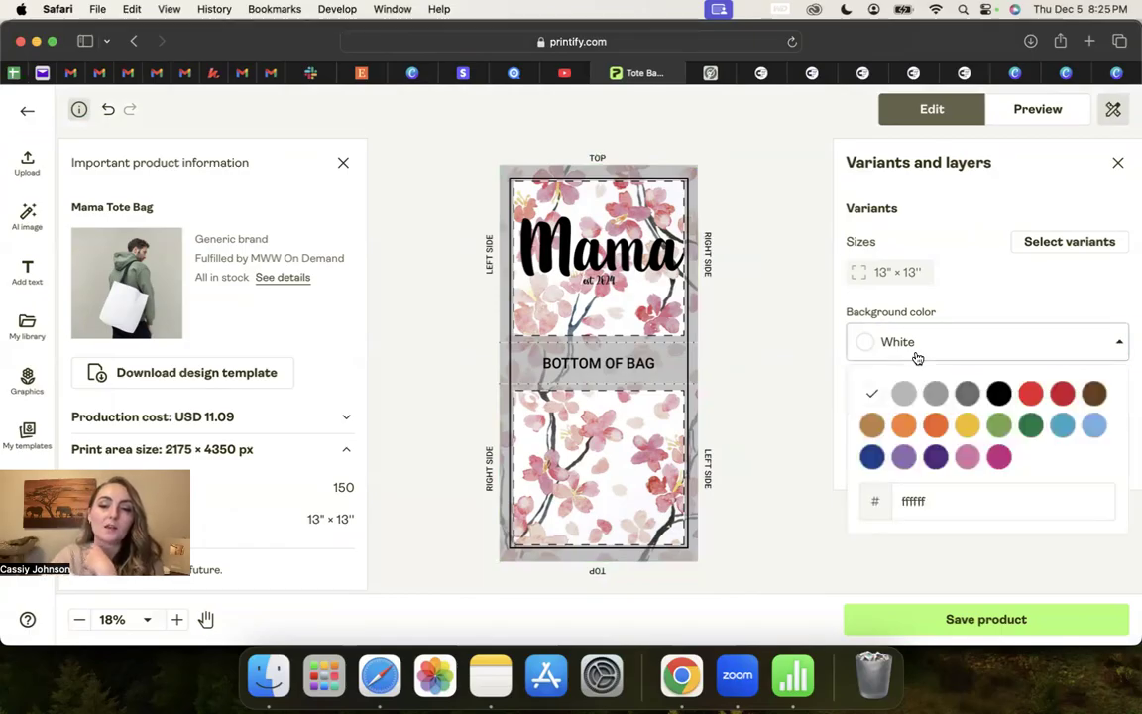
click(918, 358)
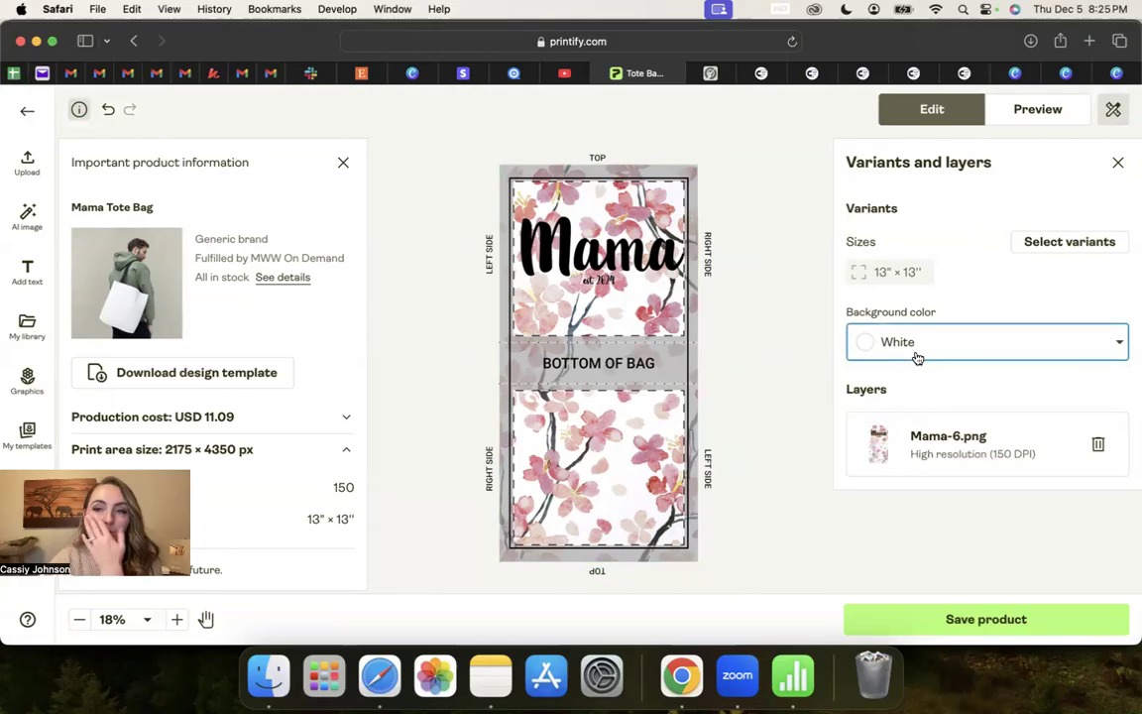
click(1031, 73)
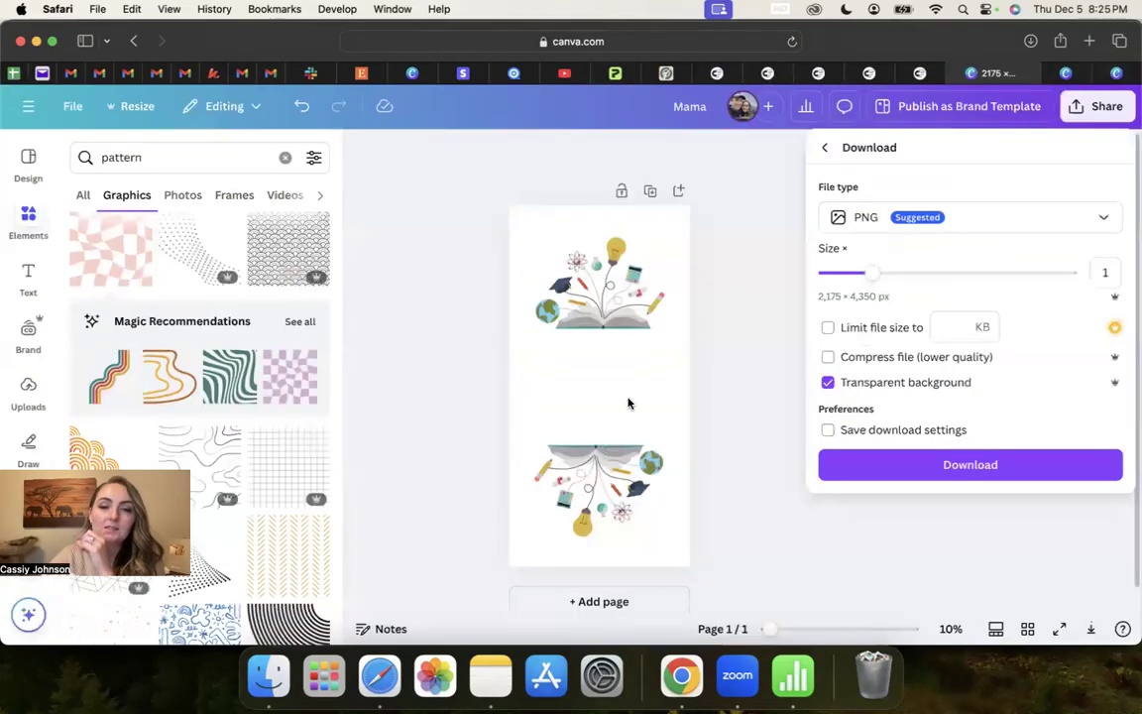
click(627, 403)
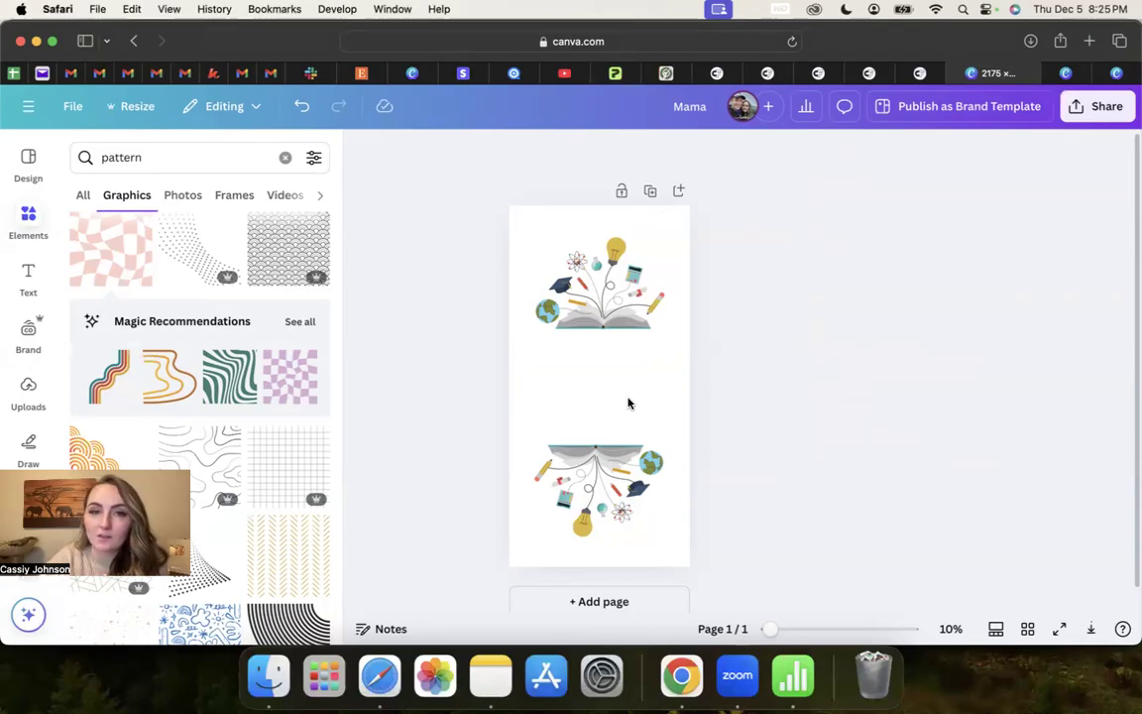
Switch to Printify, add the 16" × 16" and 18" × 18" sizes to the Mama Tote Bag's variants and save the product.
click(619, 72)
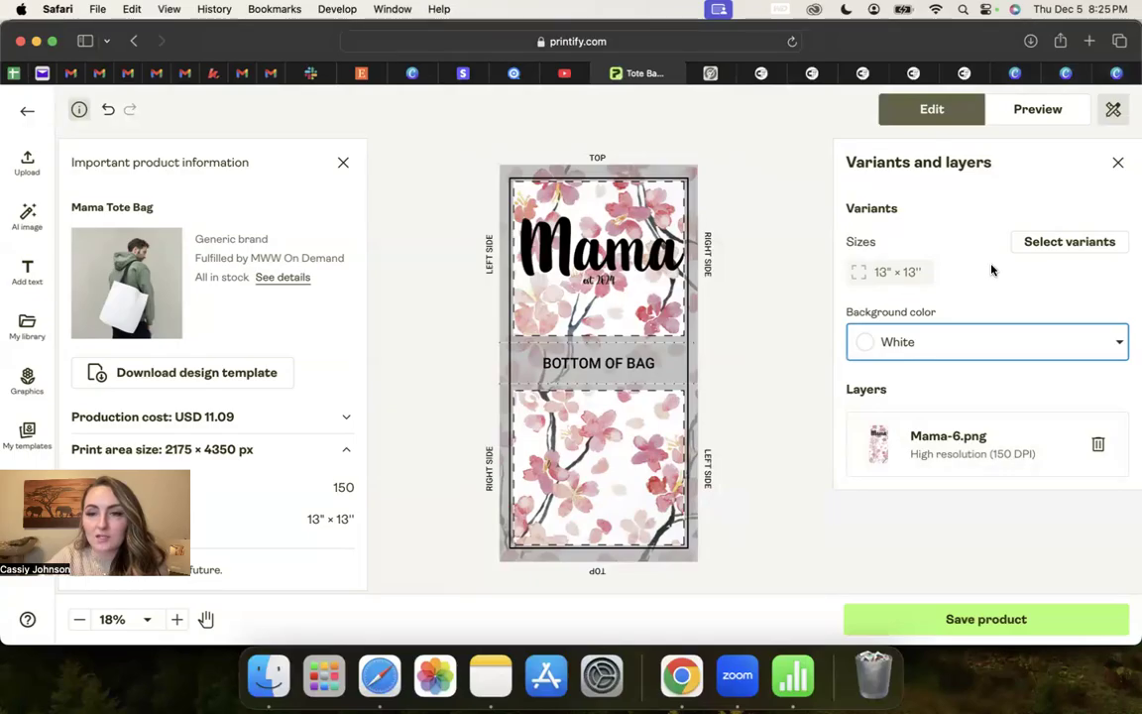
click(1052, 245)
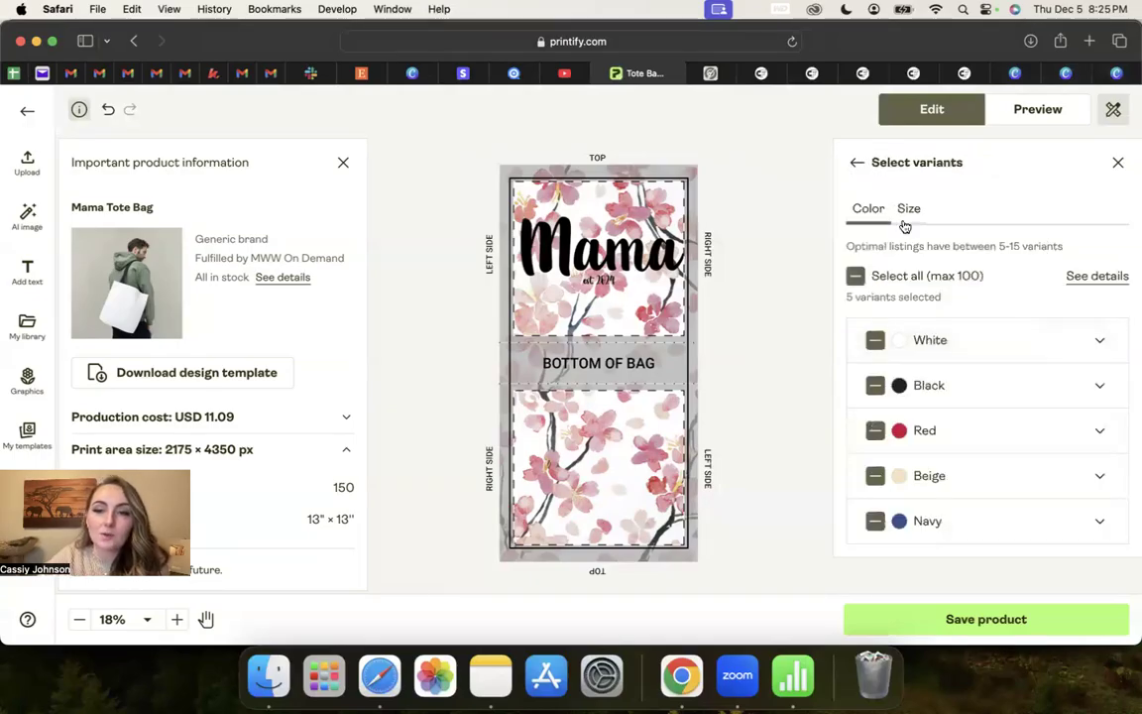
click(856, 162)
click(1055, 245)
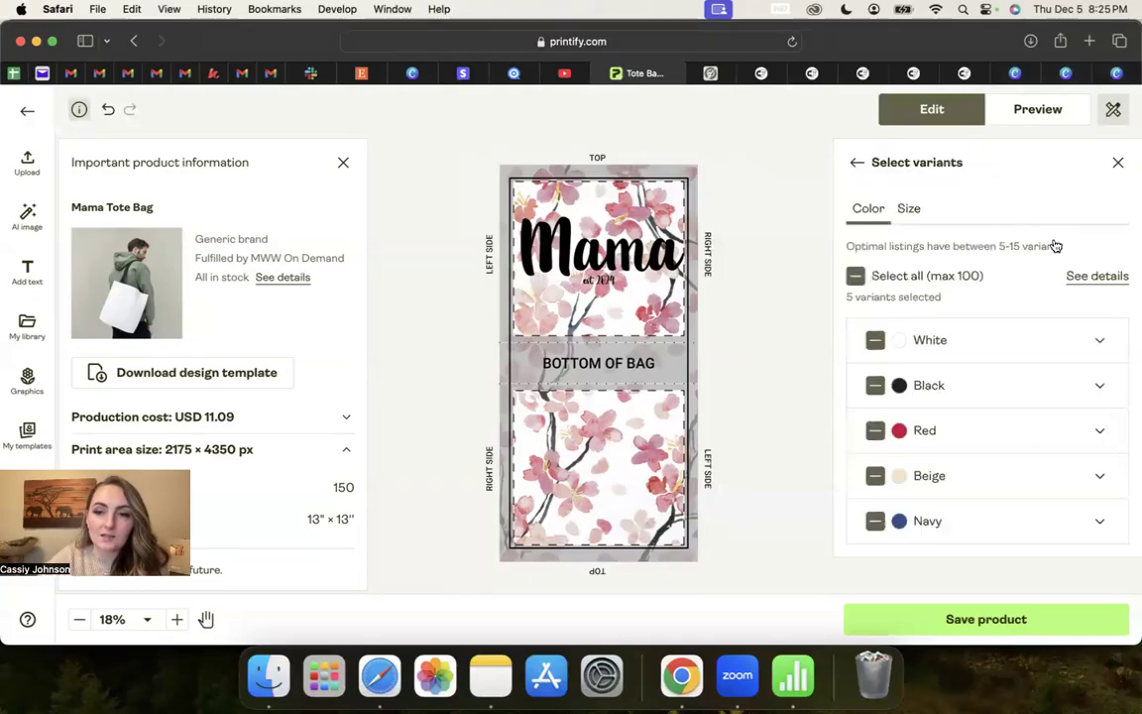
click(907, 208)
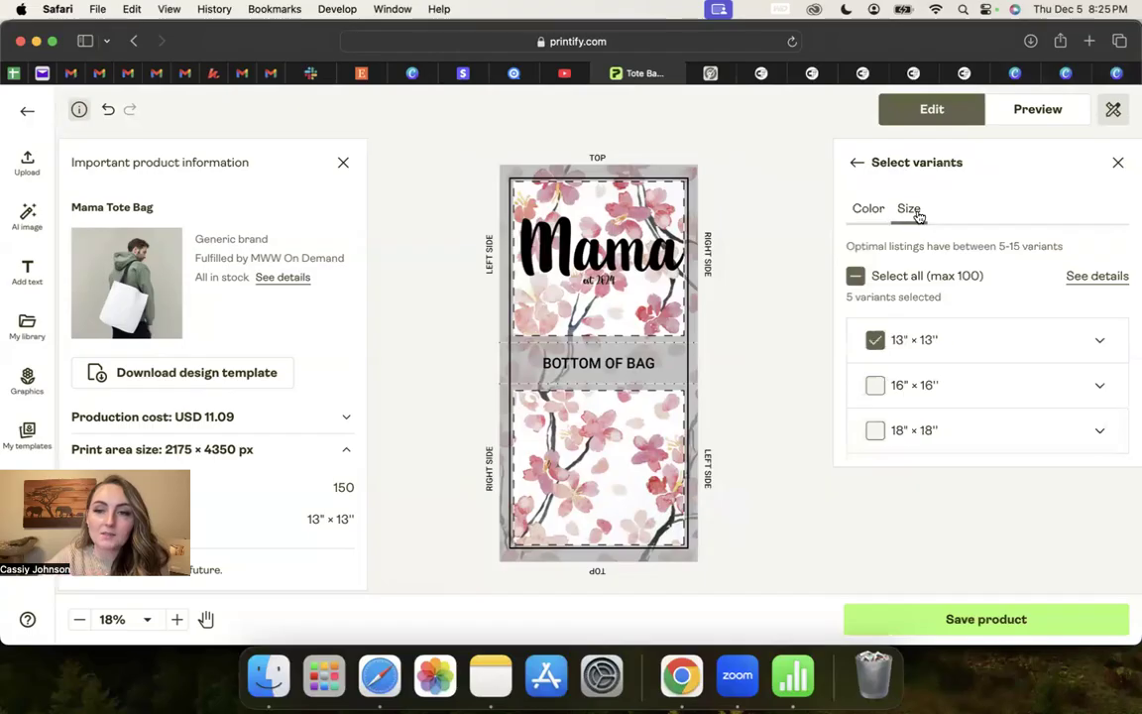
click(876, 387)
click(875, 431)
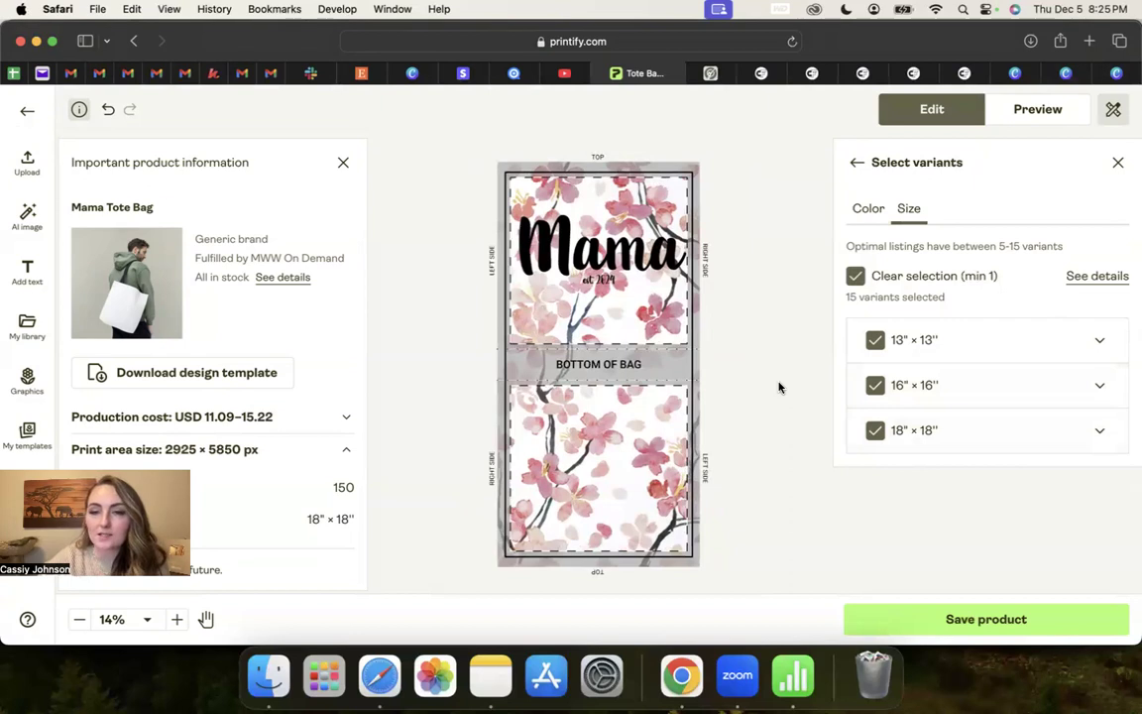
click(966, 619)
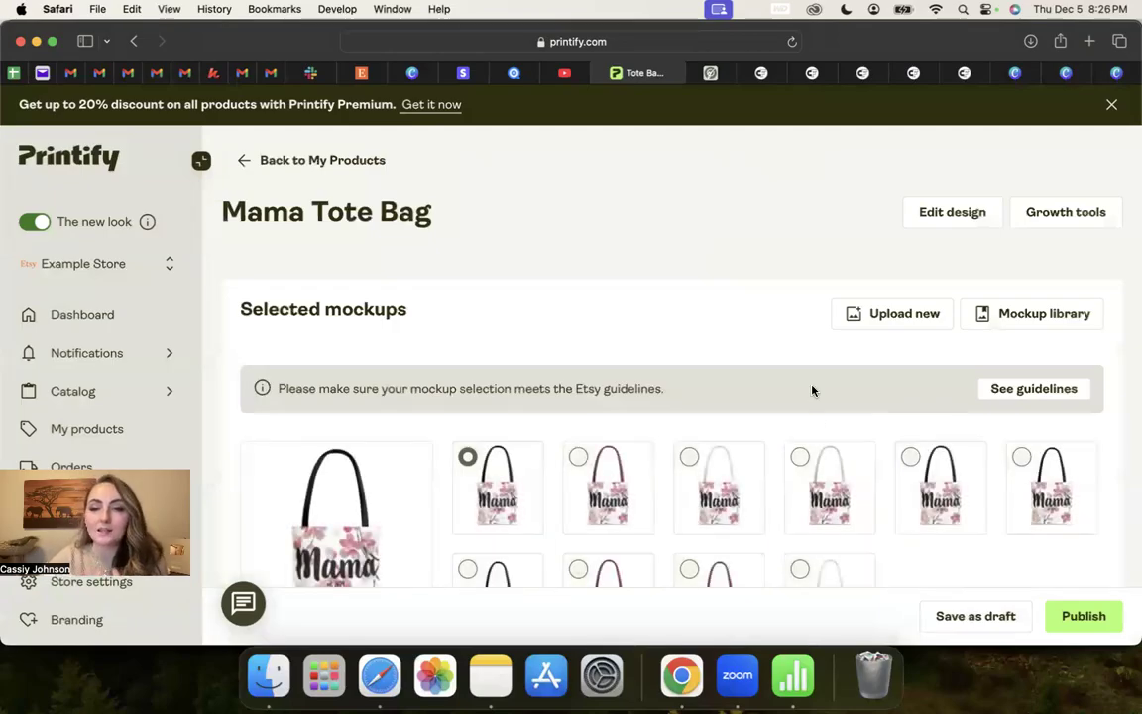
Review the Mama Tote Bag's product page, including the personalization, shipping and publishing settings.
scroll(812, 389, down, 10)
scroll(812, 390, down, 10)
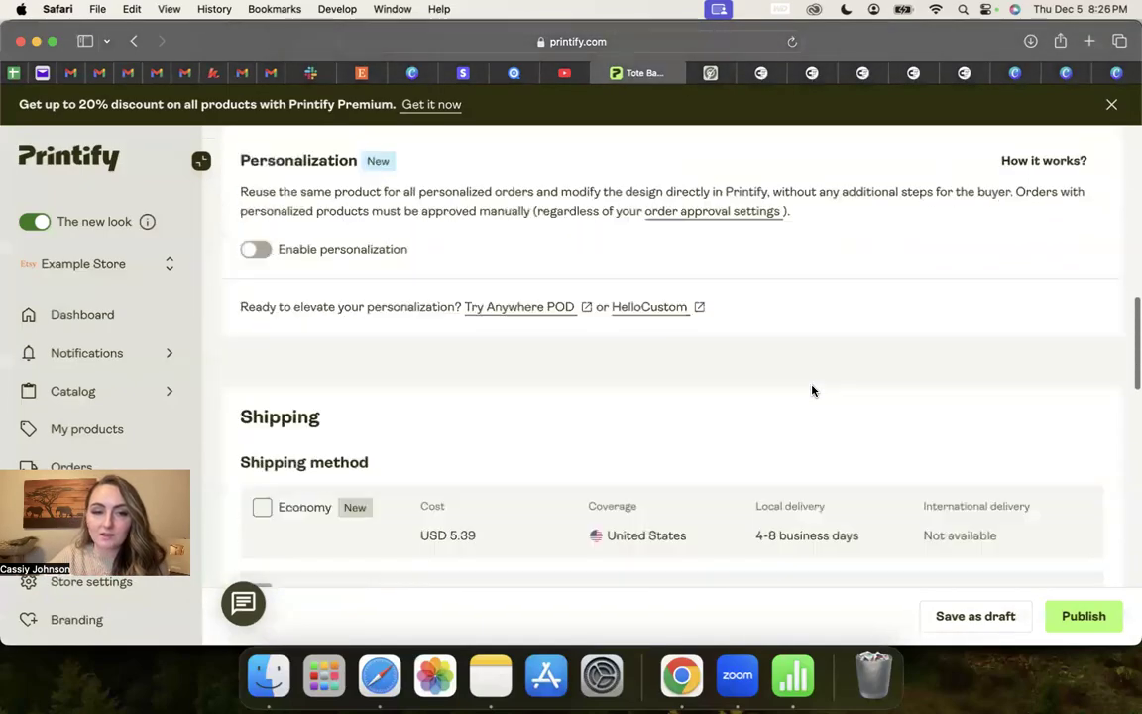
scroll(811, 389, down, 6)
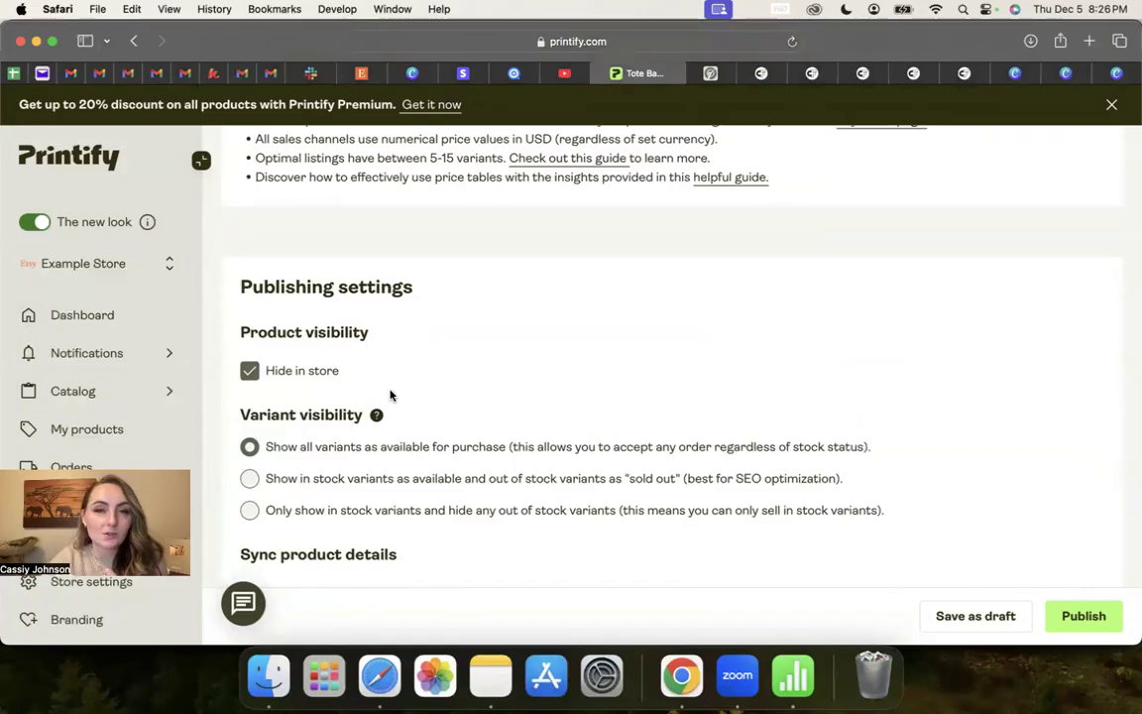
click(52, 42)
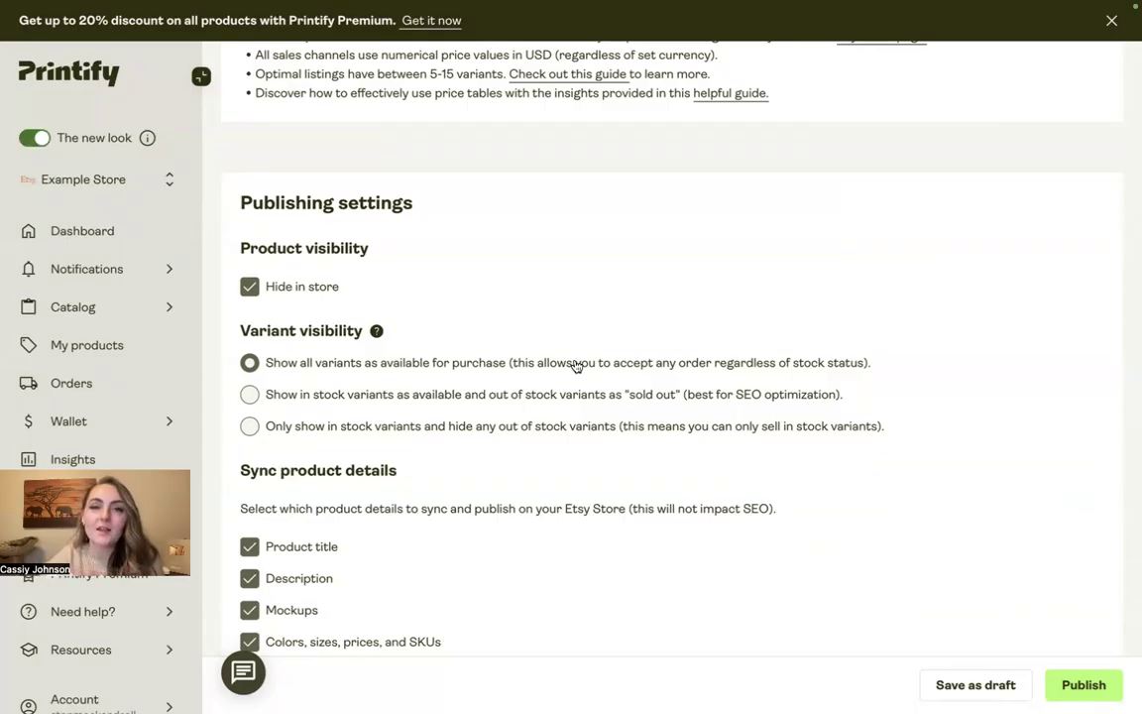
scroll(574, 366, up, 15)
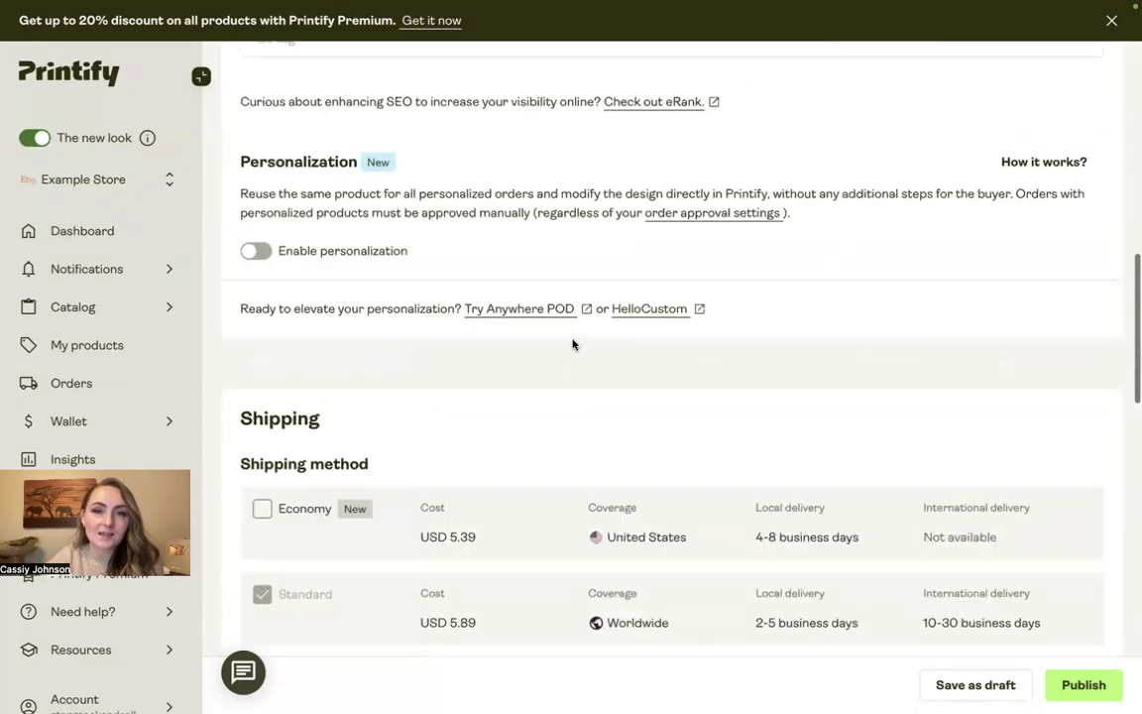
Switch to Simply Listed and start a new listing template with Printify as the production partner.
mouse_move(632, 5)
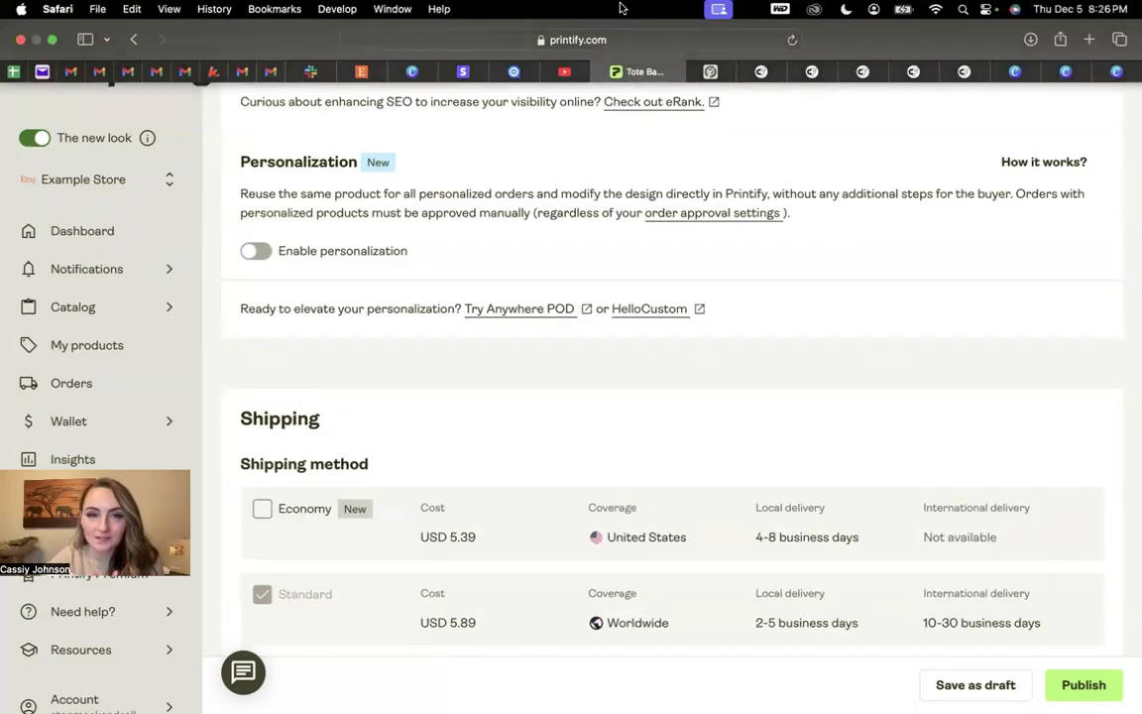
click(714, 69)
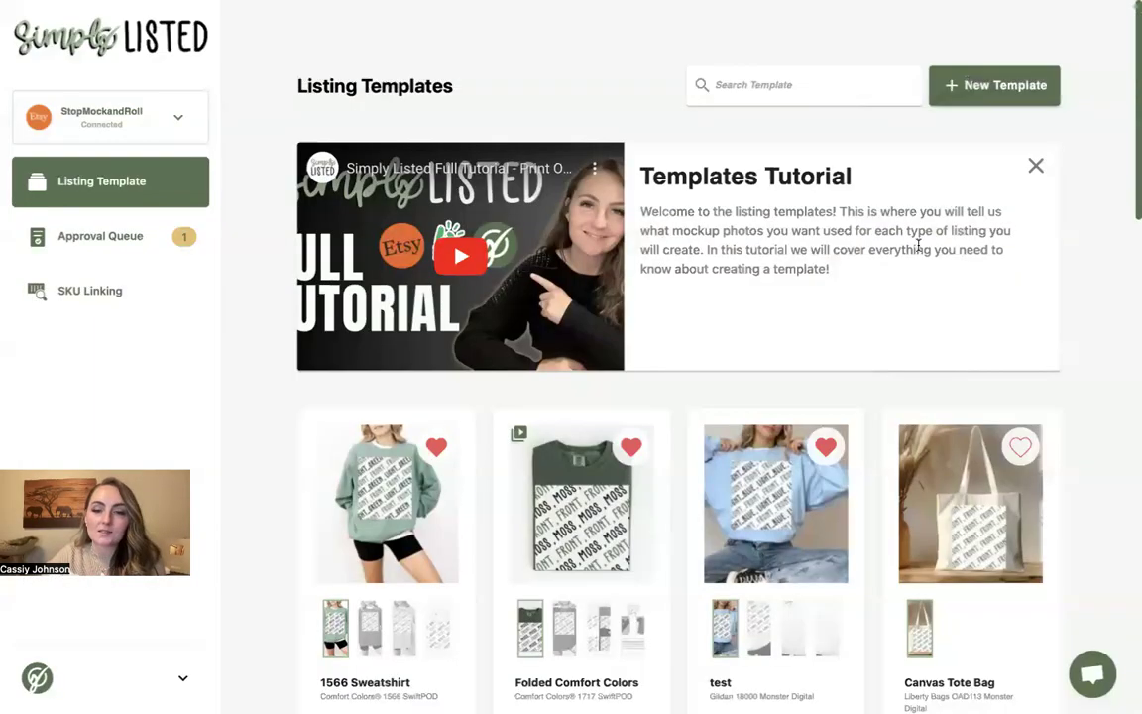
click(1004, 89)
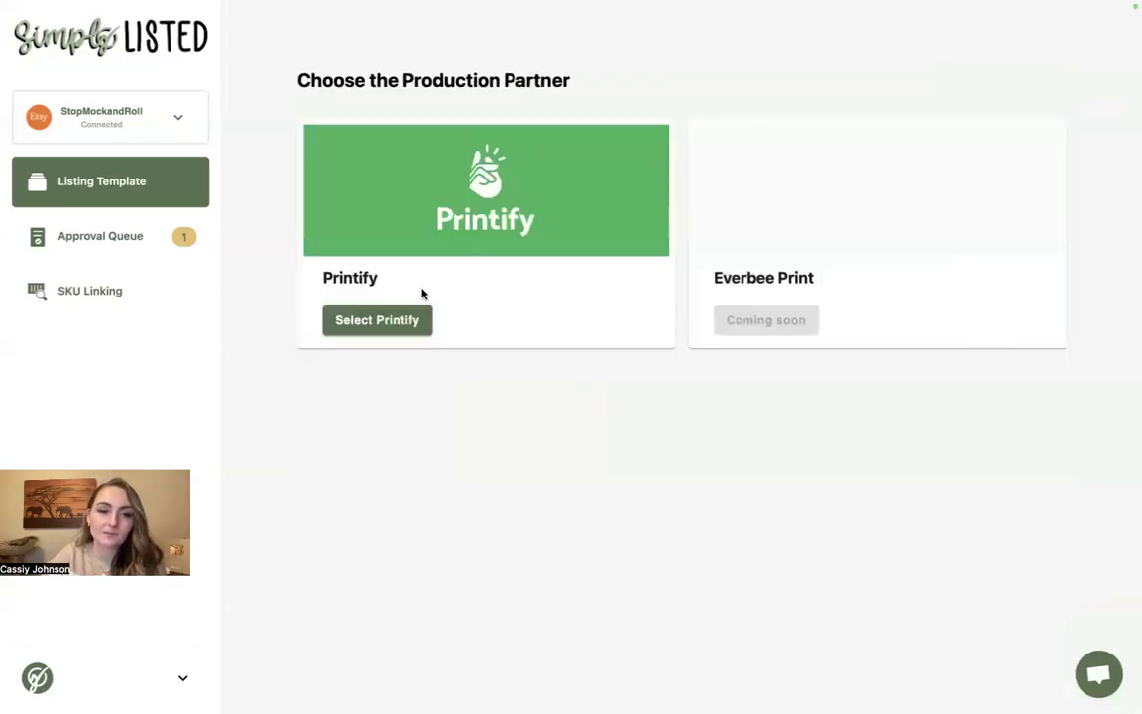
click(404, 320)
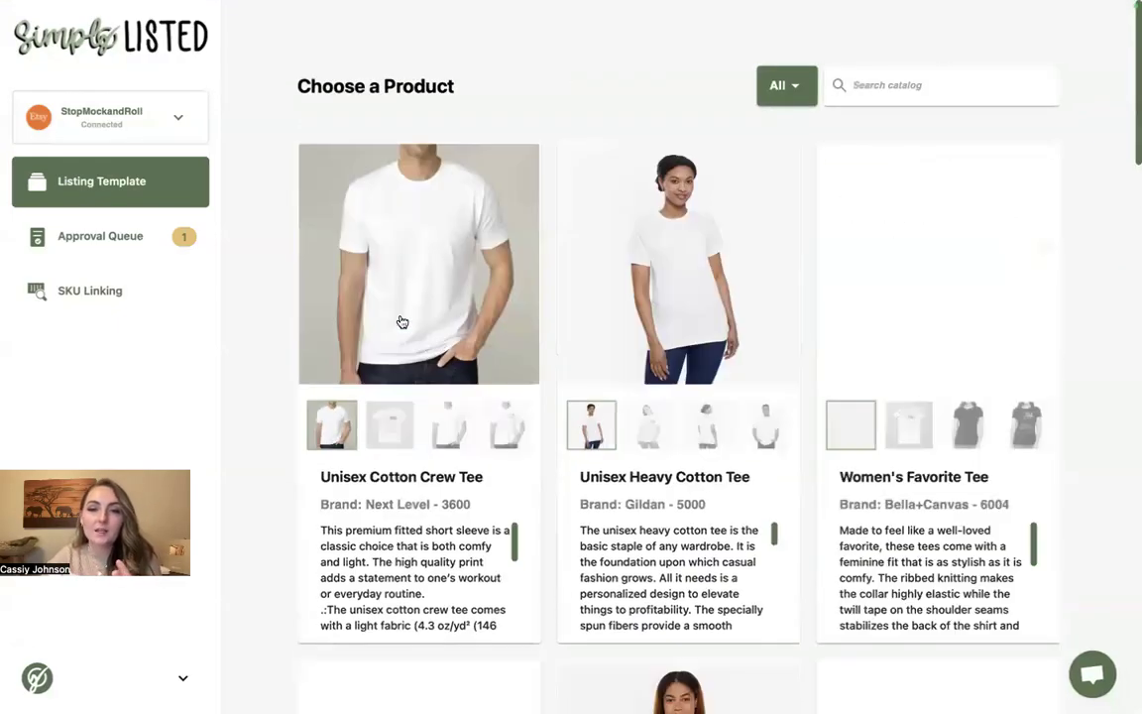
Search the product catalog for "tote bag" and choose the Tote Bag (AOP).
click(878, 84)
text(tote bag)
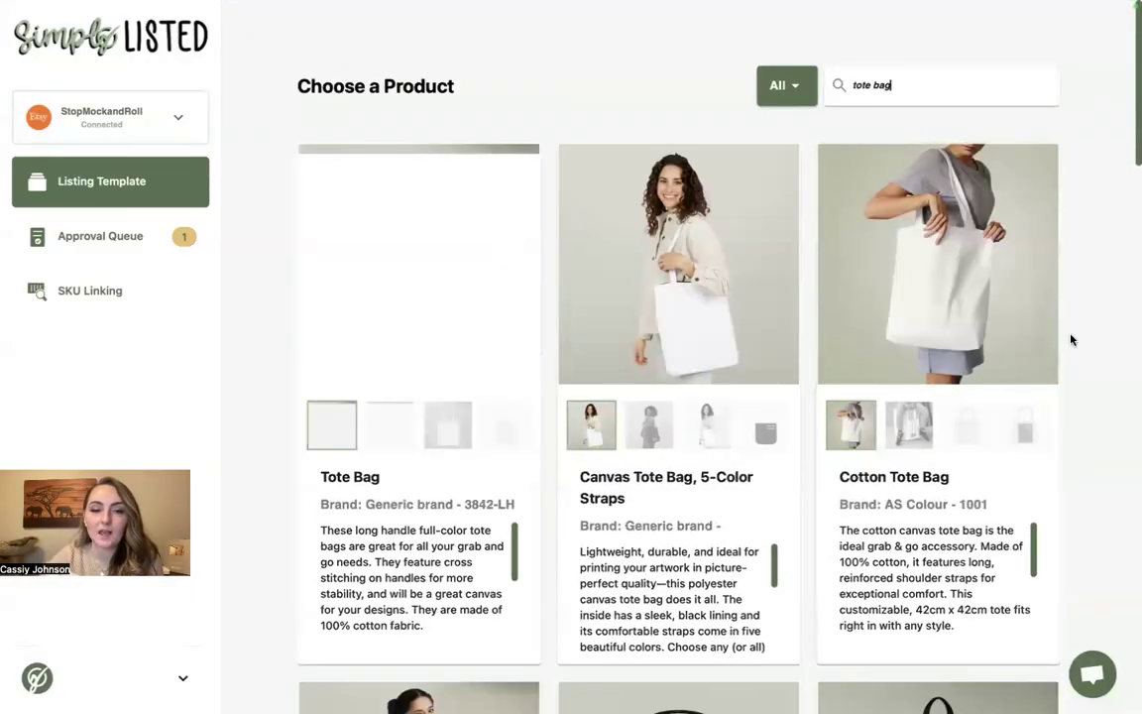
scroll(962, 300, down, 6)
scroll(1070, 340, down, 12)
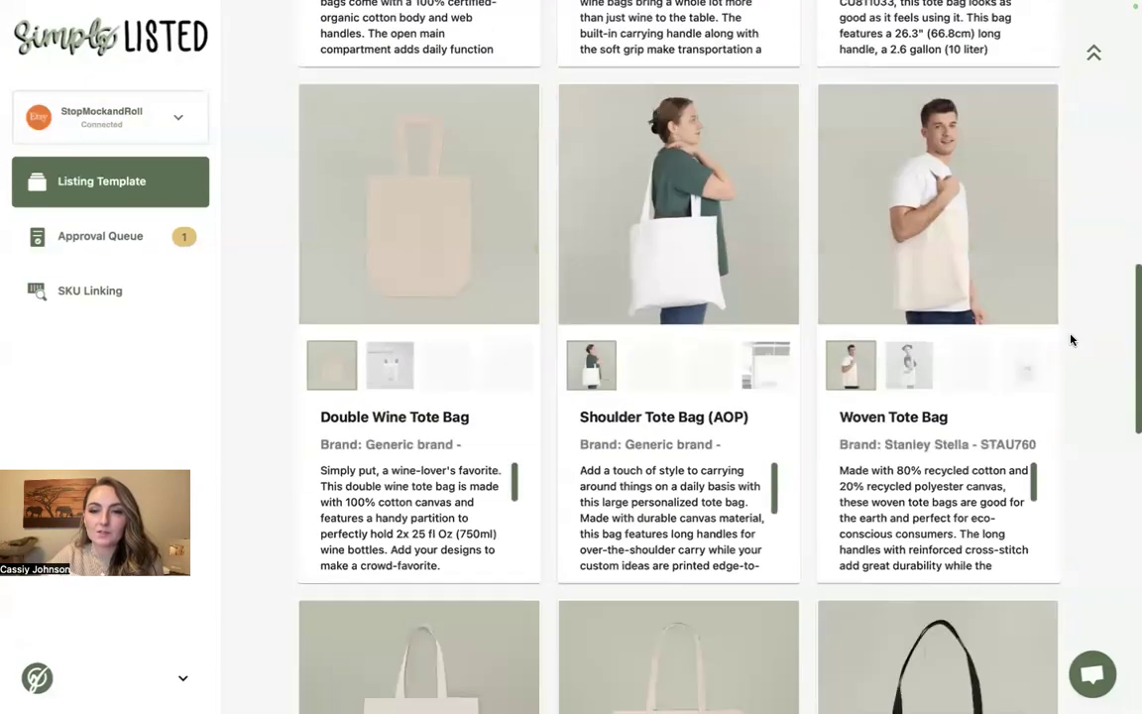
scroll(1070, 340, down, 5)
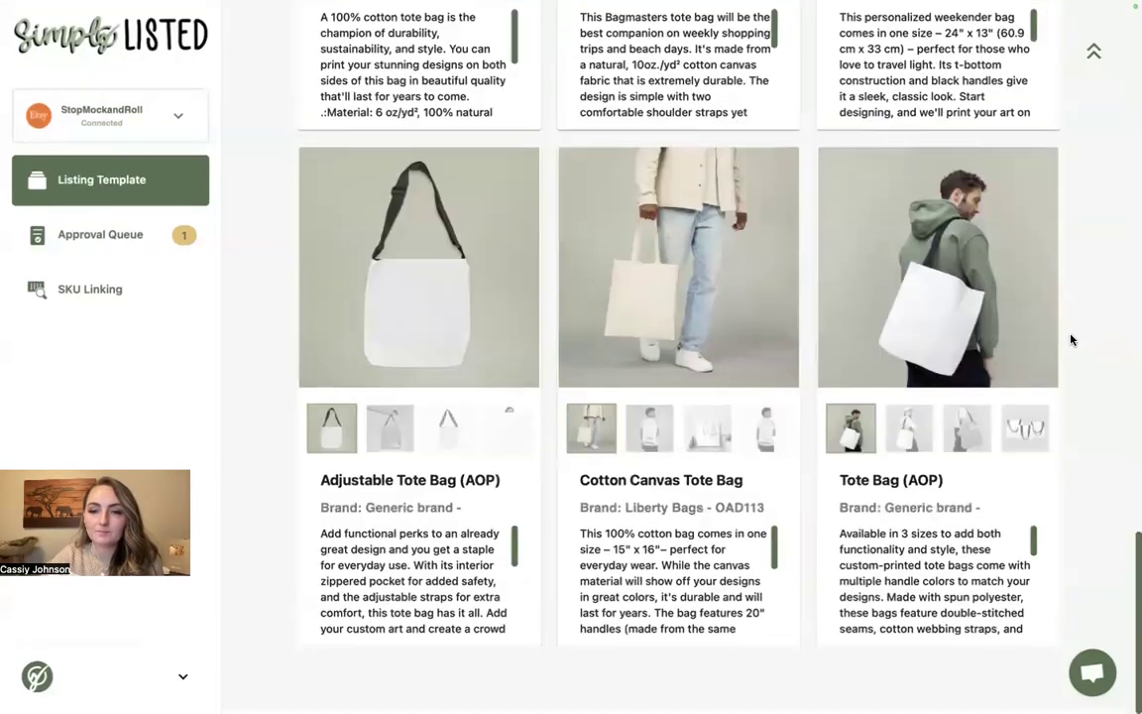
click(924, 322)
Choose MWW On Demand as the print provider and 13" × 13" as the variant size.
click(607, 367)
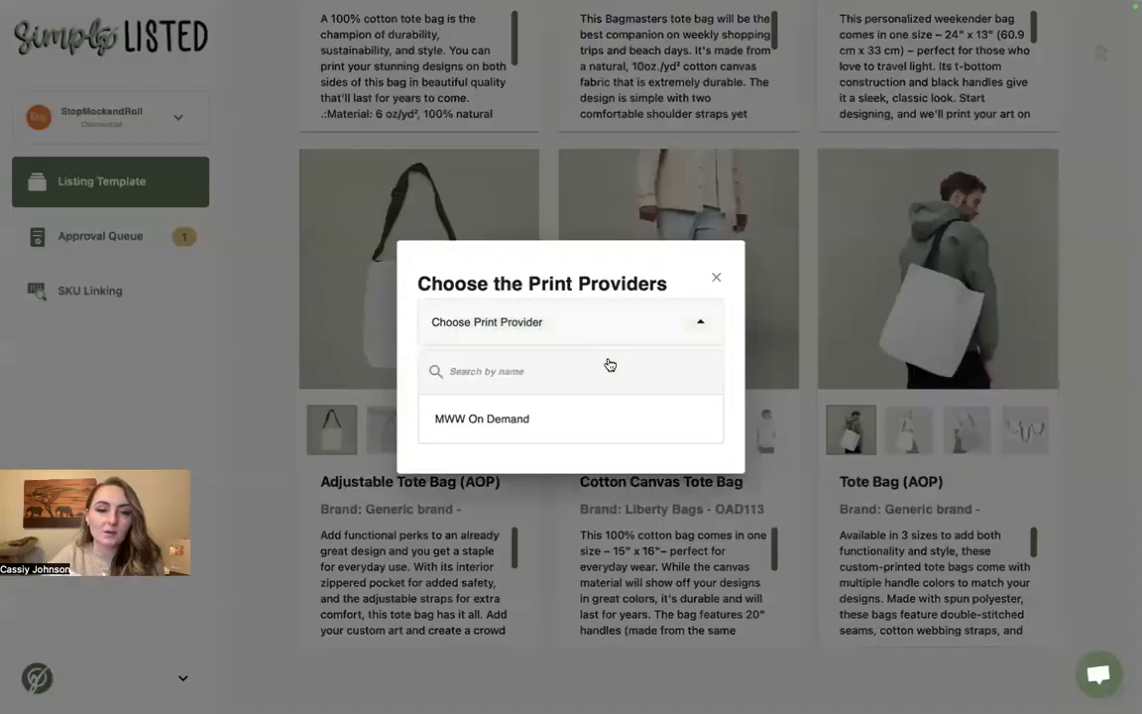
click(461, 418)
click(473, 365)
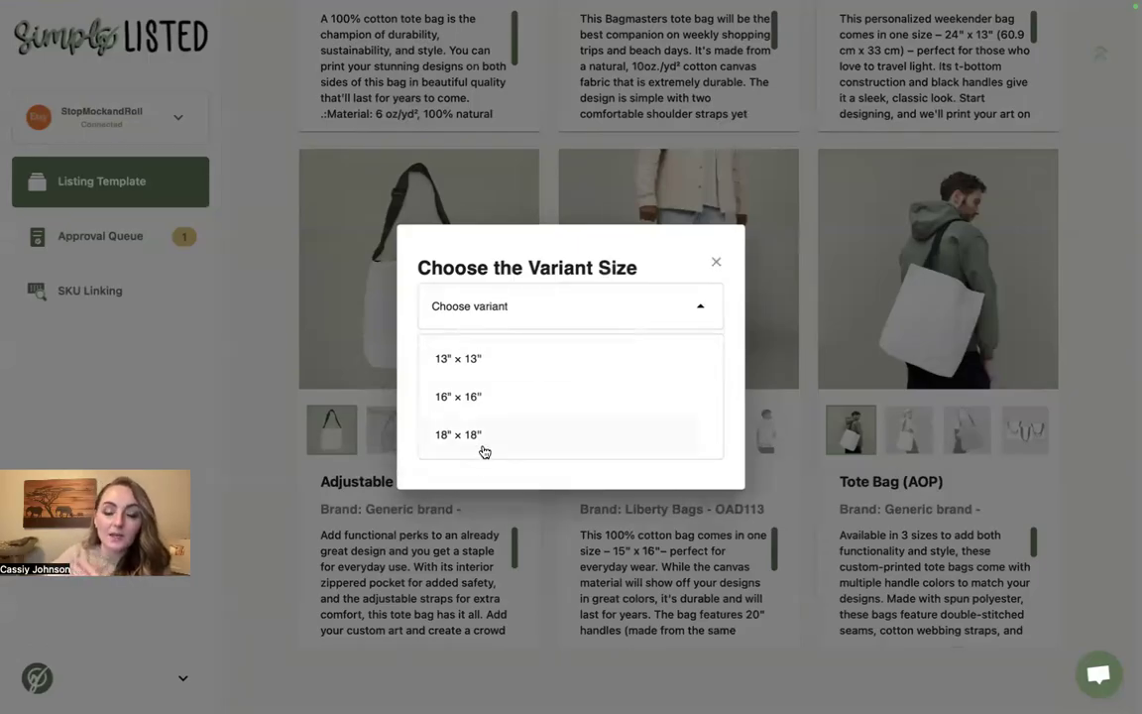
click(471, 363)
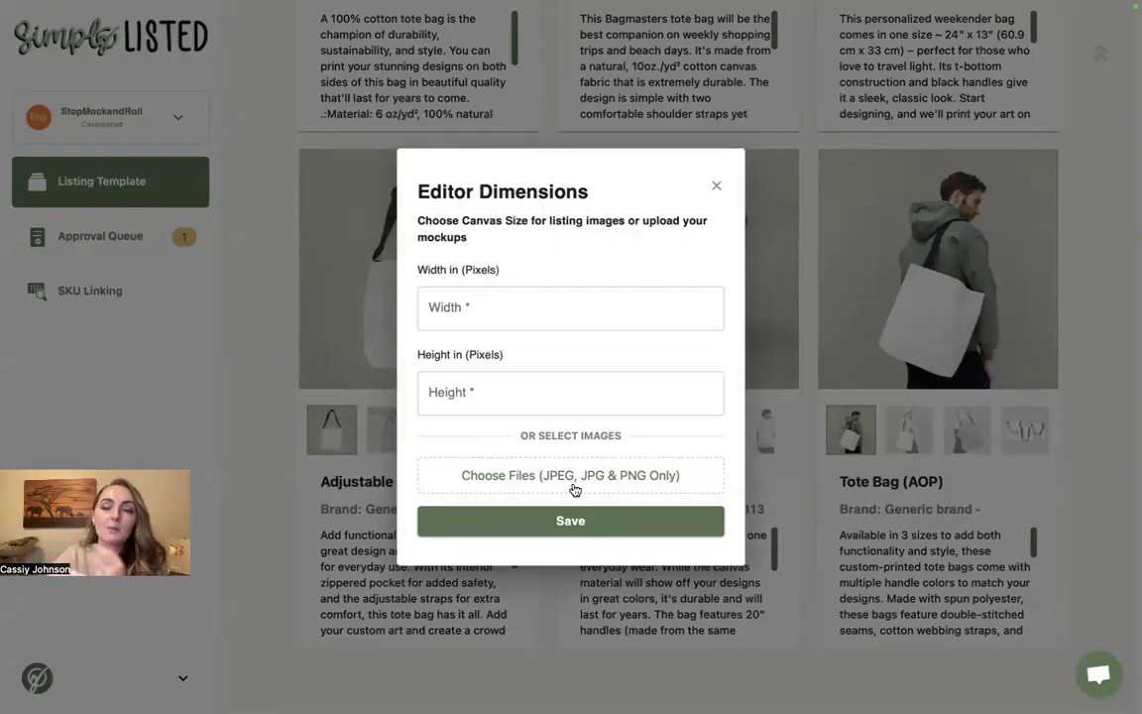
Switch to Creative Fabrica and look through the tote bag mockup search results.
mouse_move(808, 7)
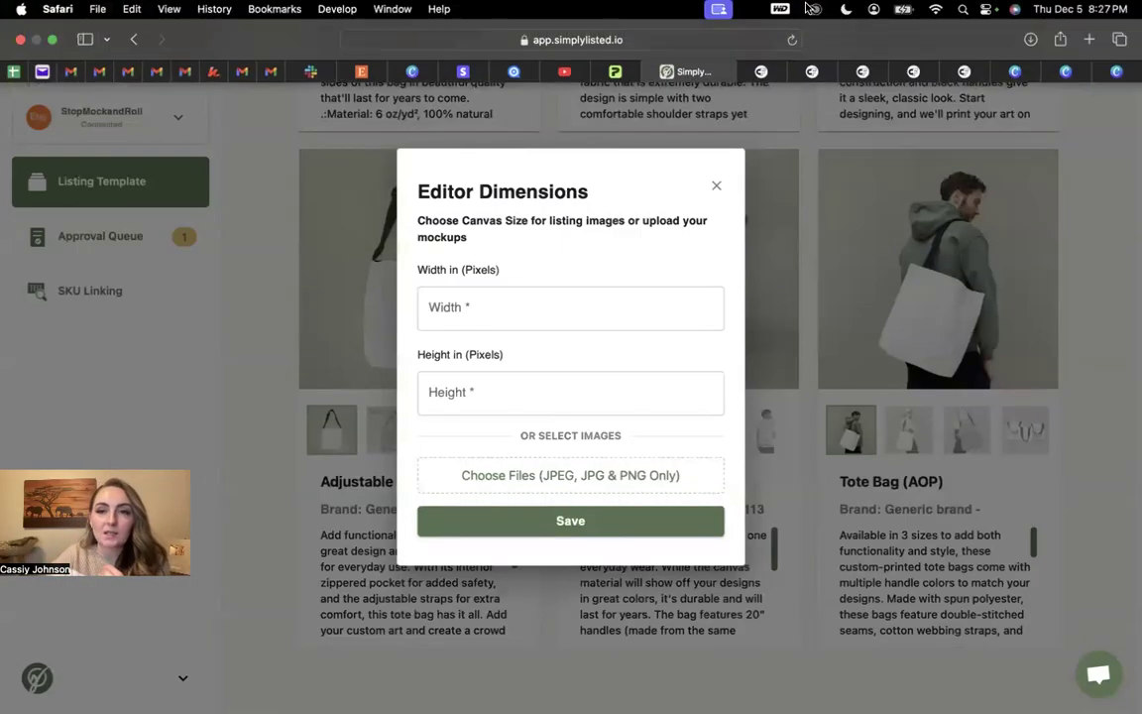
click(761, 71)
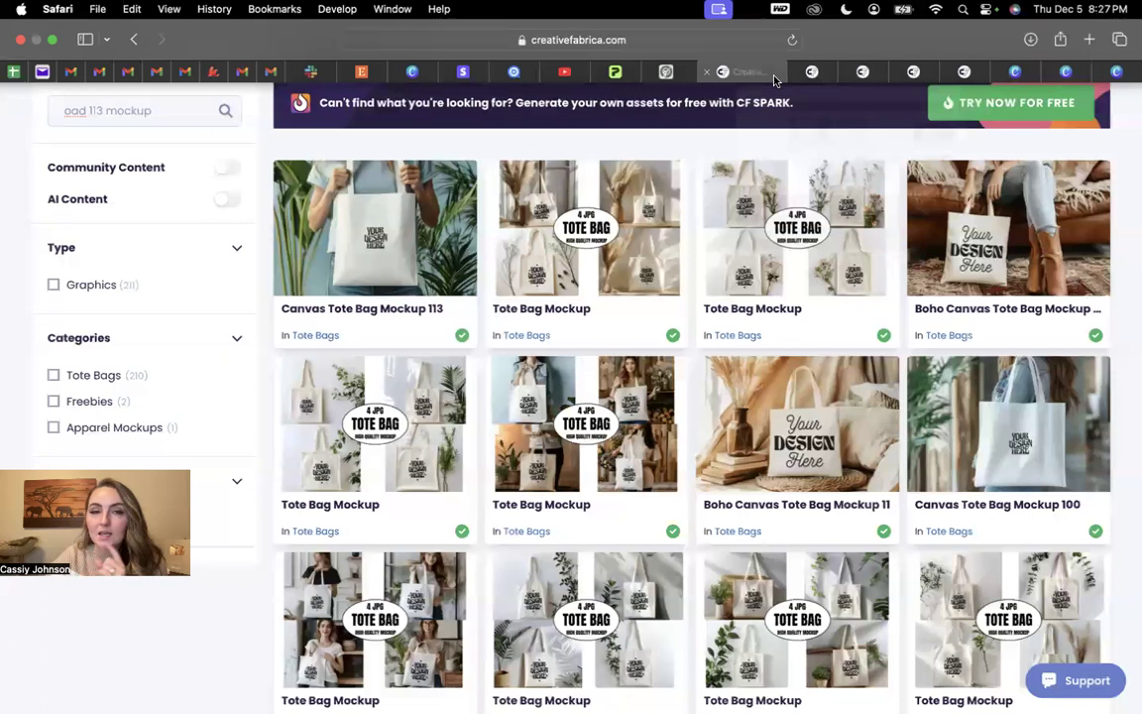
scroll(776, 315, up, 3)
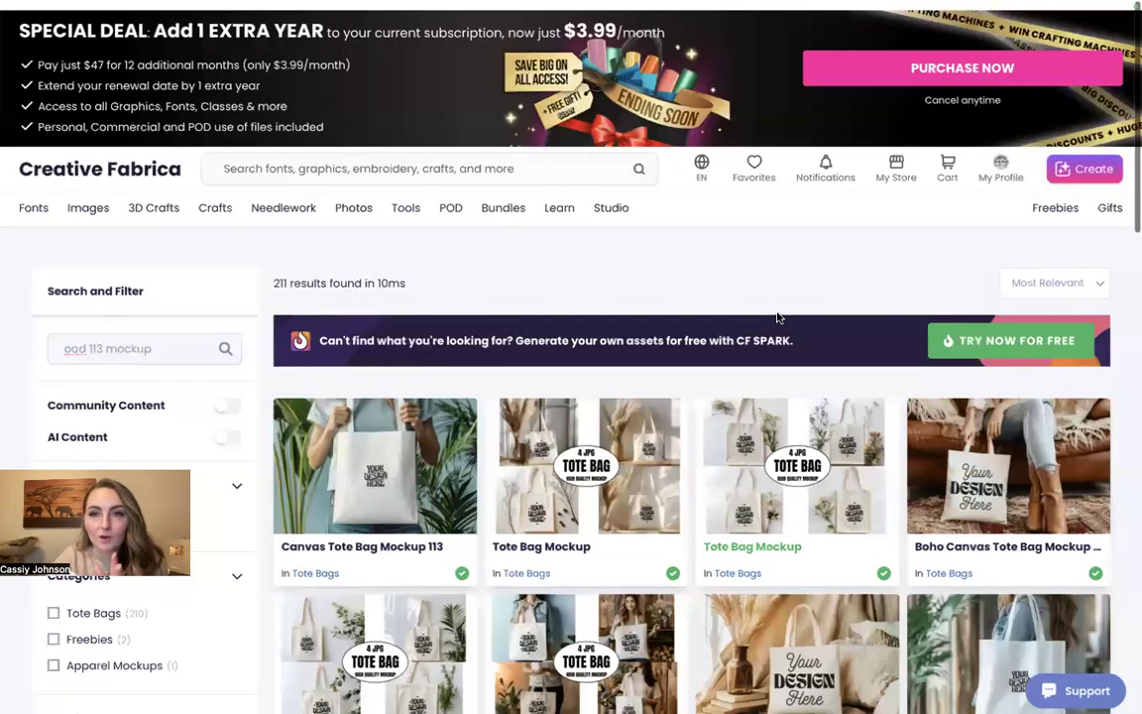
scroll(777, 317, down, 3)
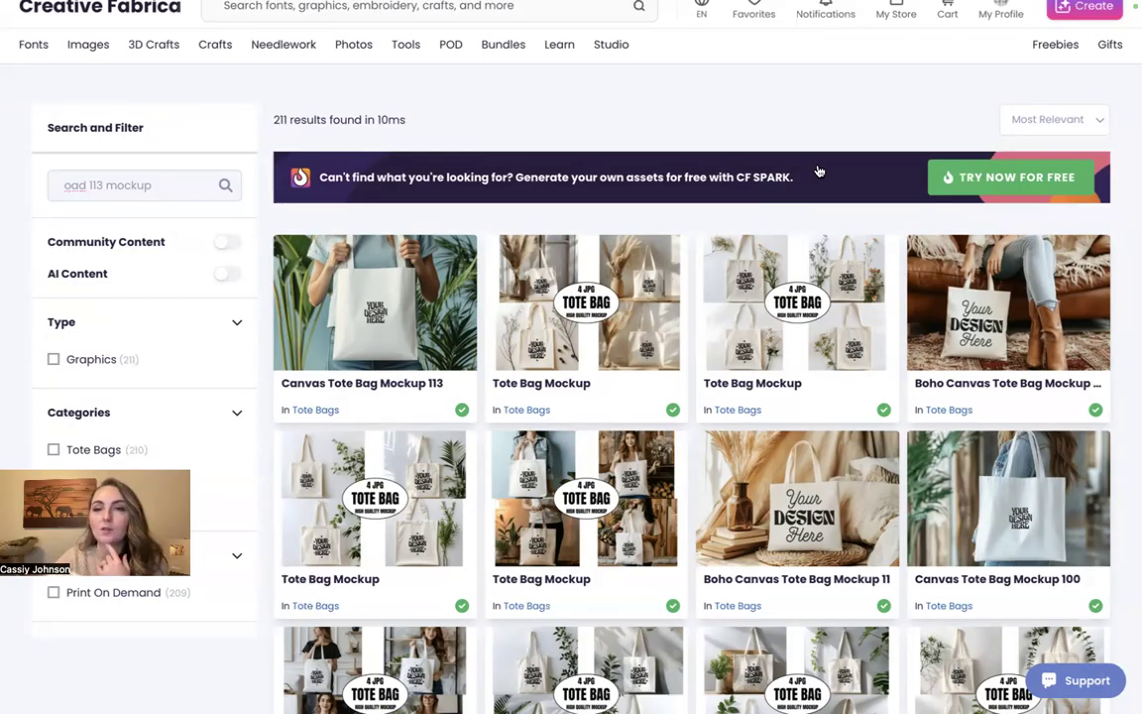
scroll(818, 172, down, 1)
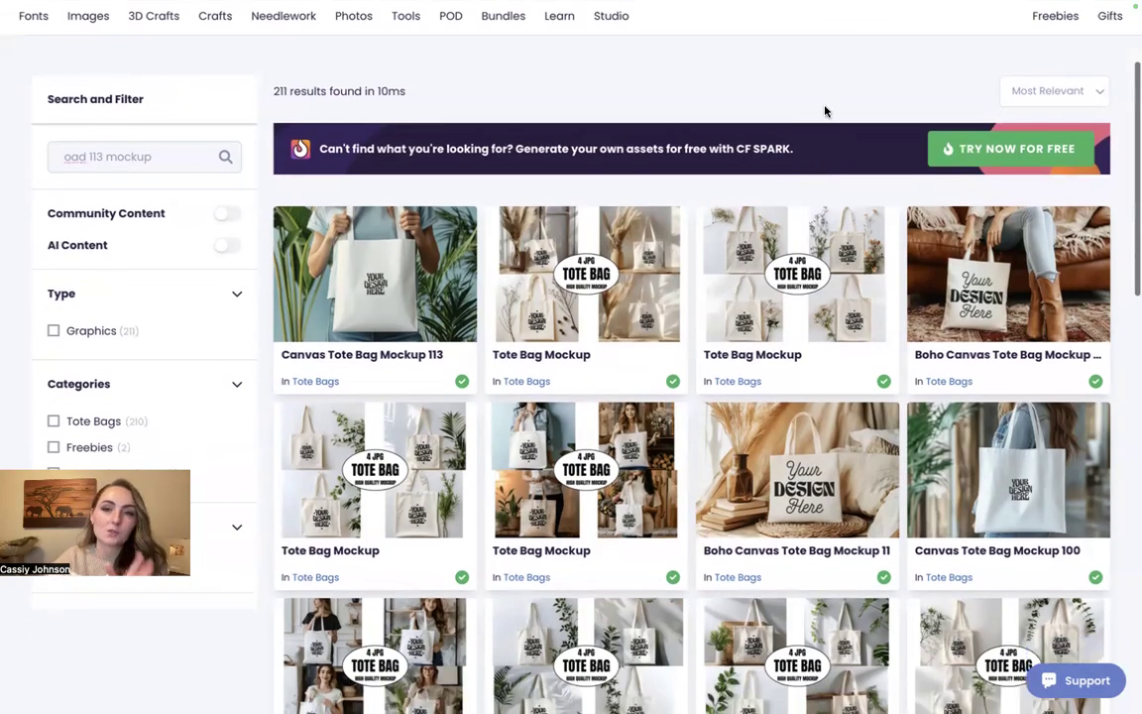
Review the product pages of the Tote Bag Mockup and the Black Handle AOP Tote Bag Mockup graphics.
mouse_move(946, 8)
click(822, 74)
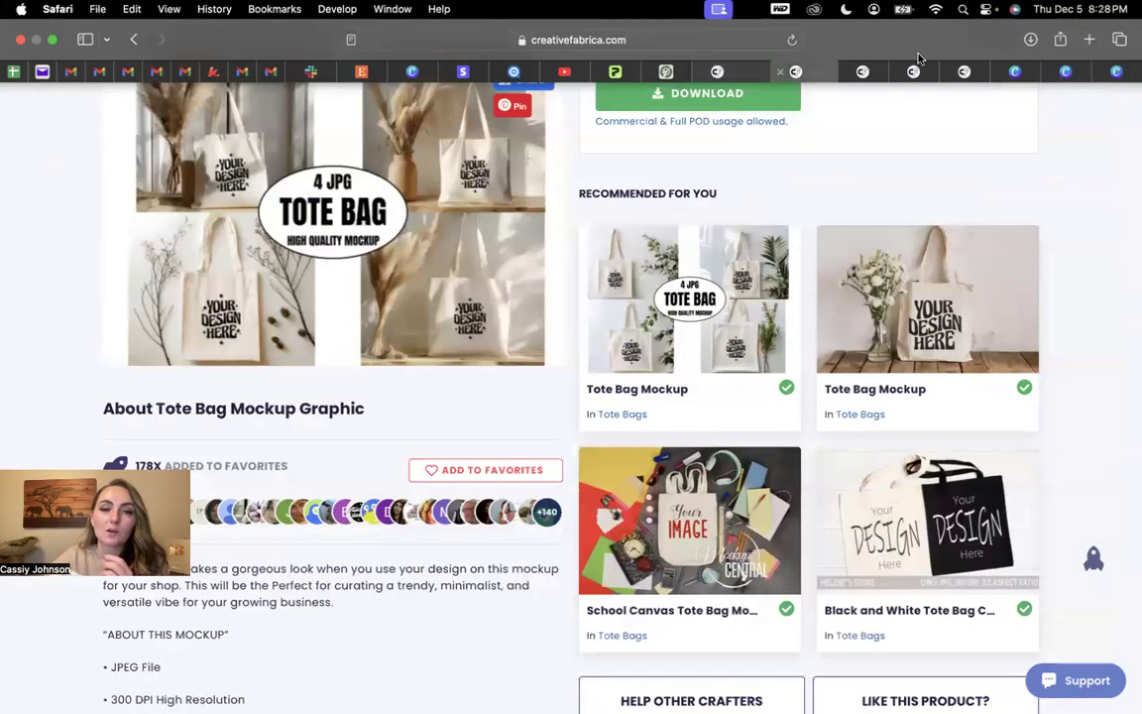
click(871, 75)
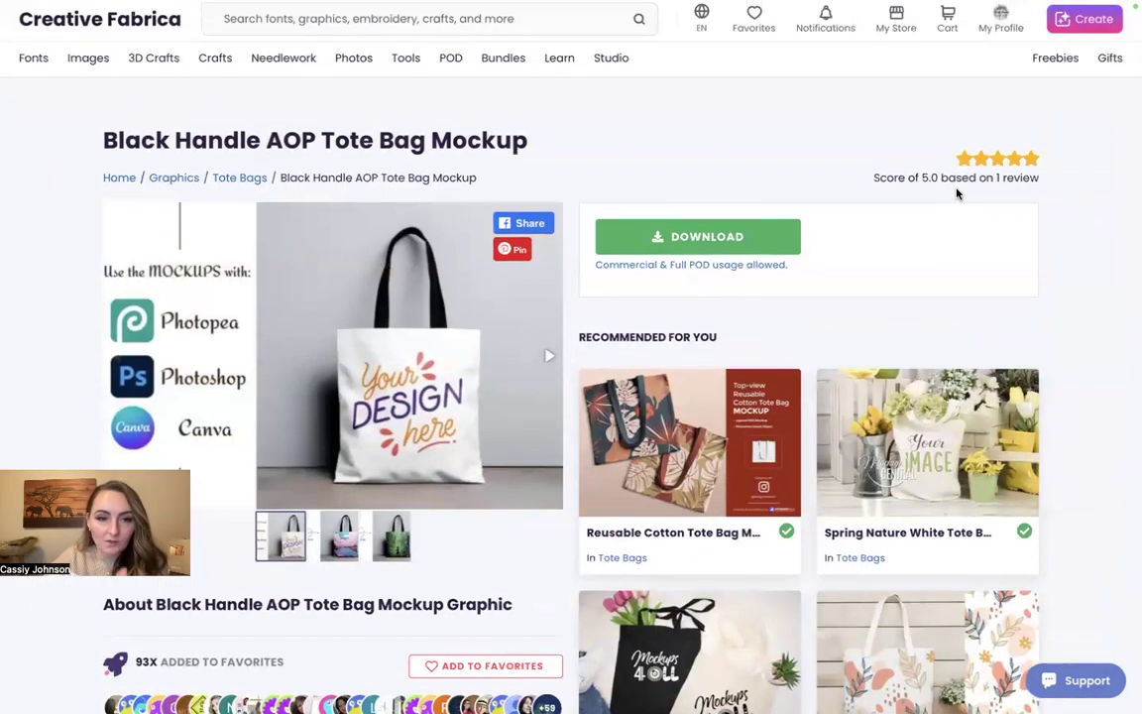
scroll(957, 194, down, 5)
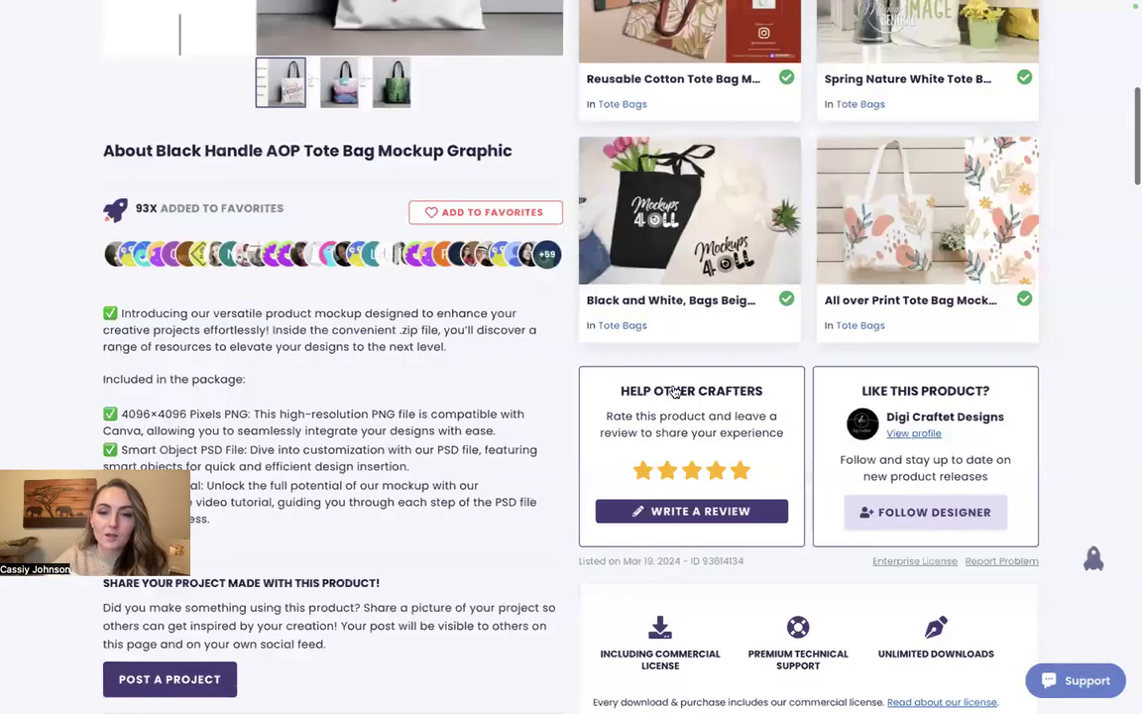
scroll(659, 393, down, 4)
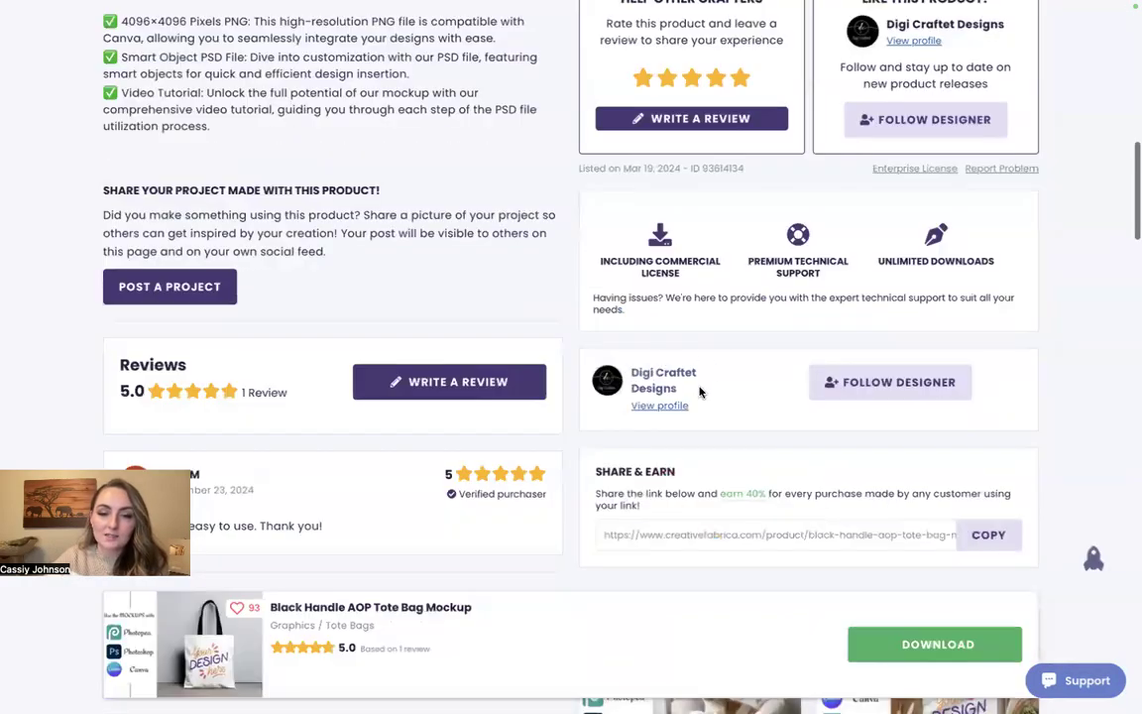
scroll(686, 391, up, 10)
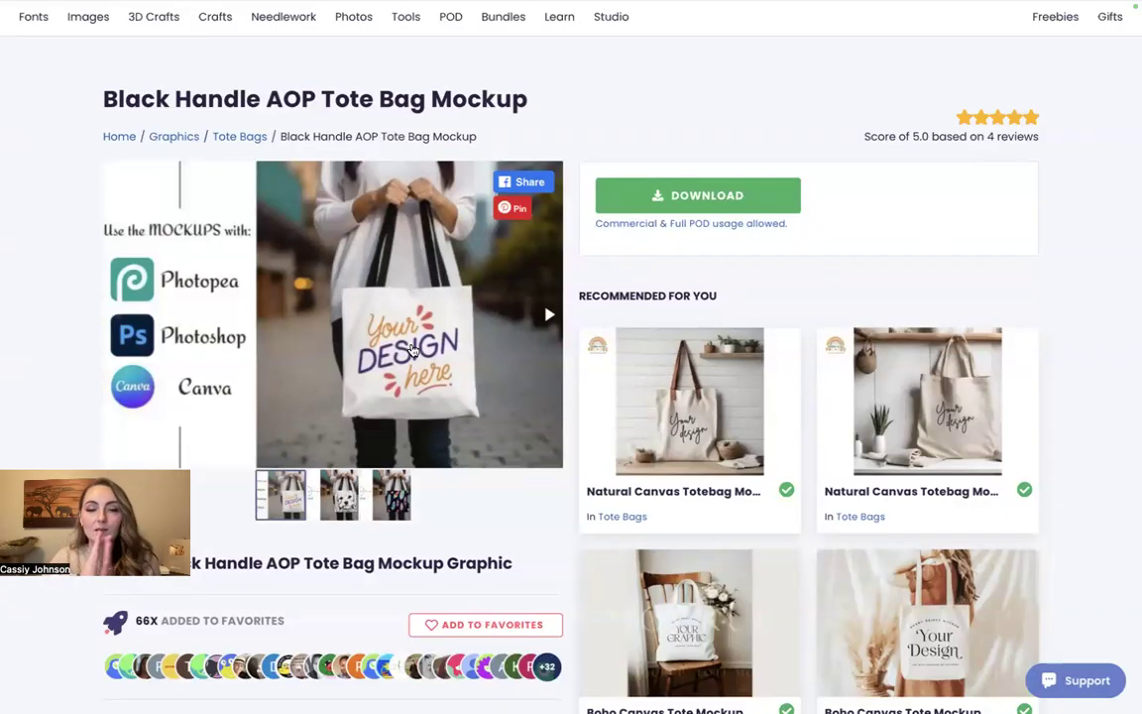
Return to Simply Listed, abandon the new template and open the existing AOP Tote Bag Mocks template for editing.
mouse_move(547, 5)
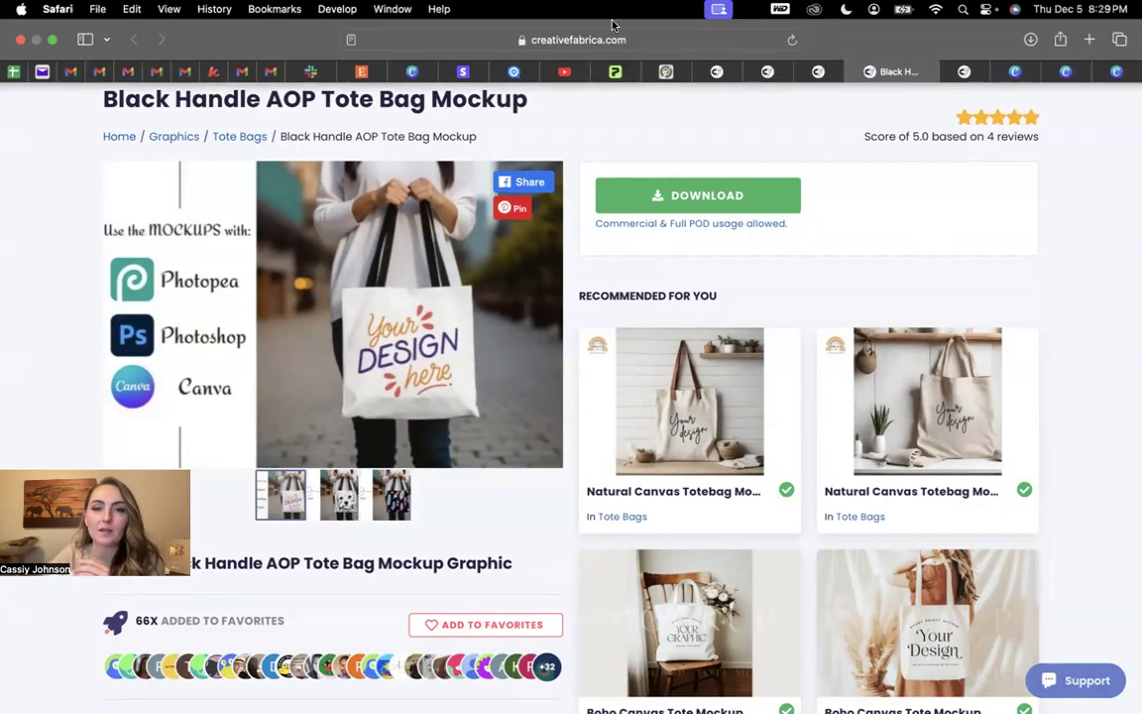
click(670, 71)
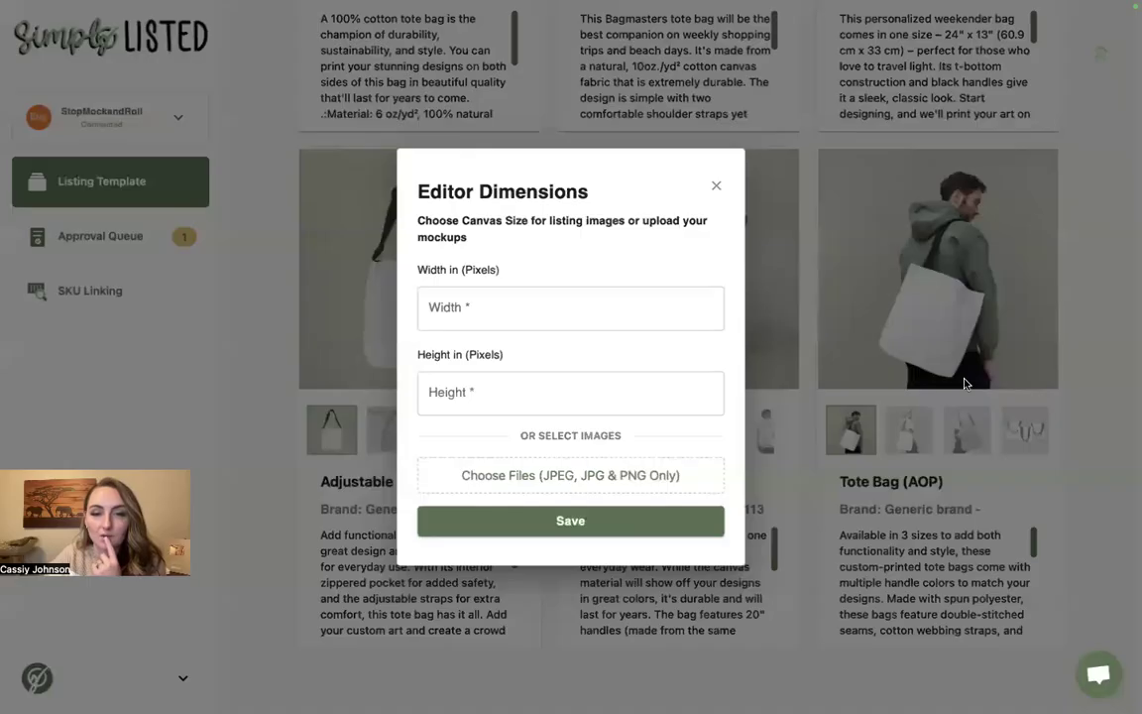
click(717, 188)
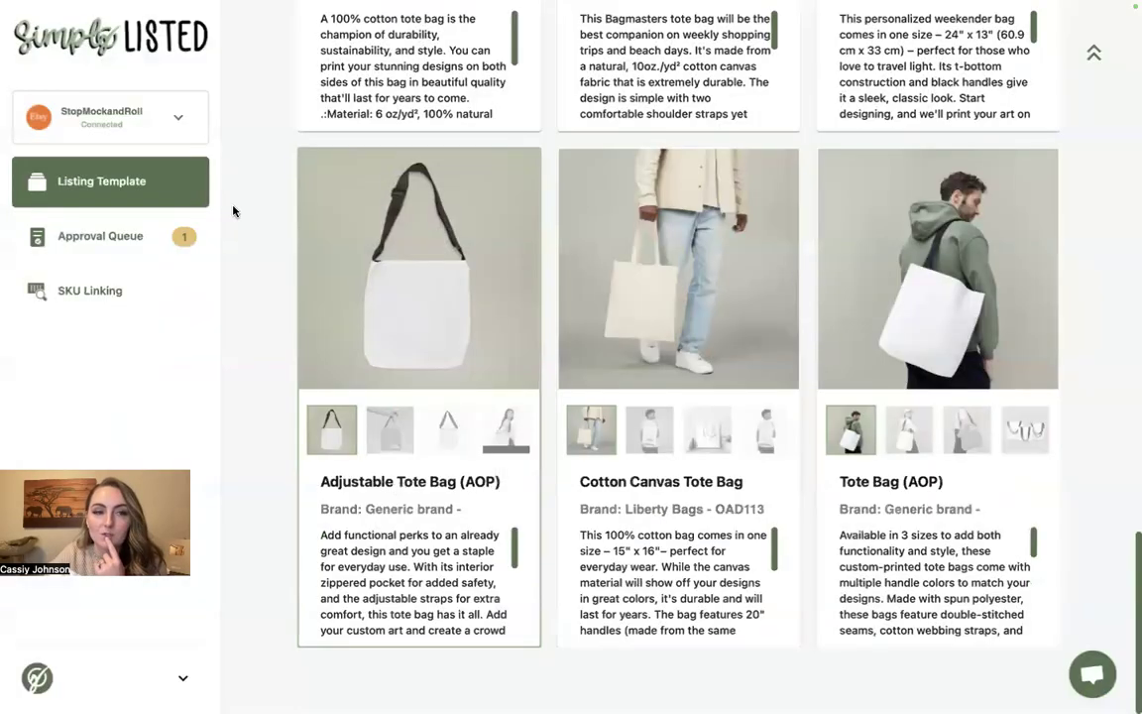
click(148, 181)
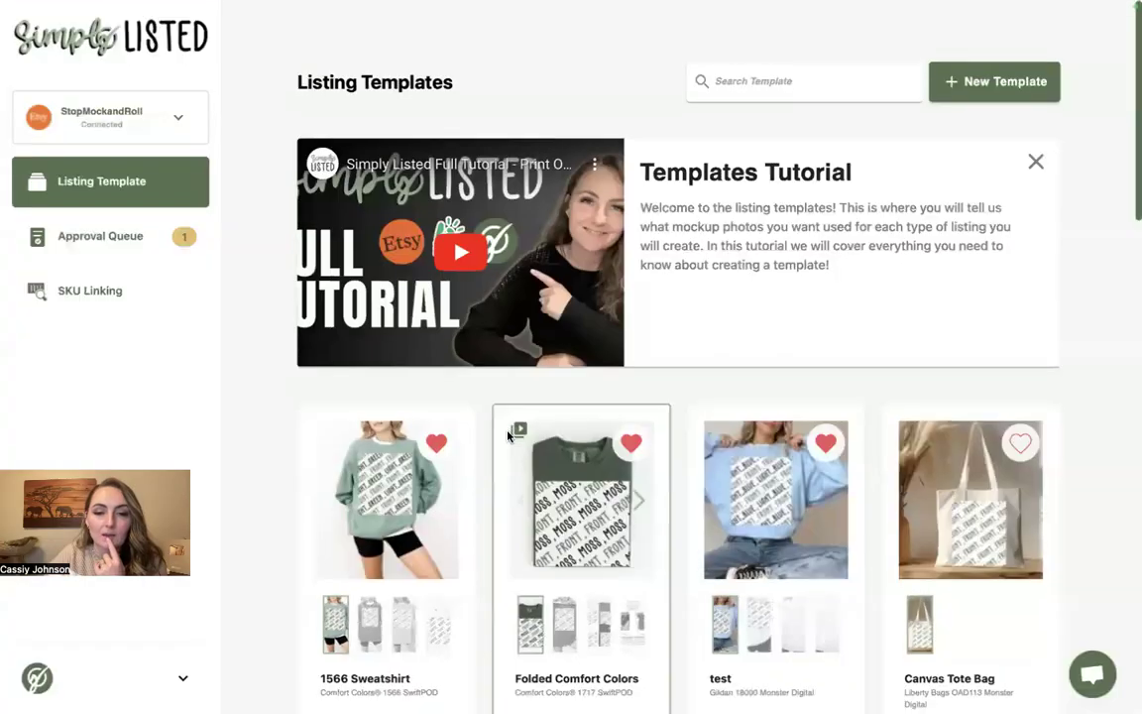
scroll(455, 386, down, 5)
click(396, 608)
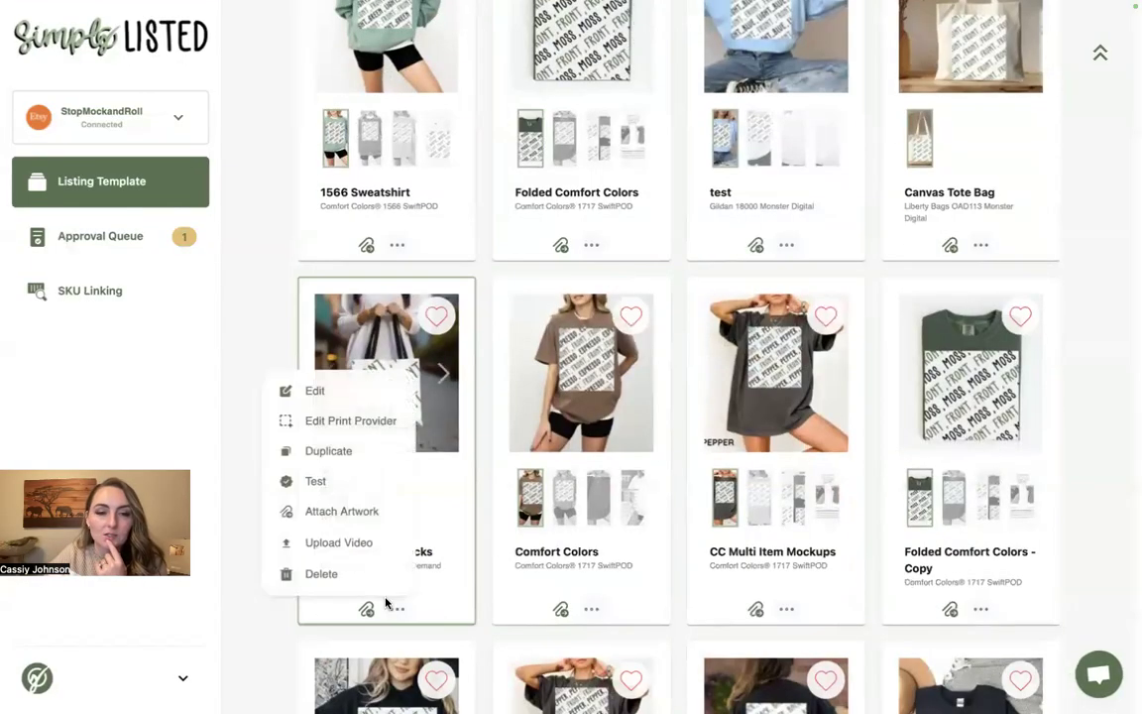
click(346, 400)
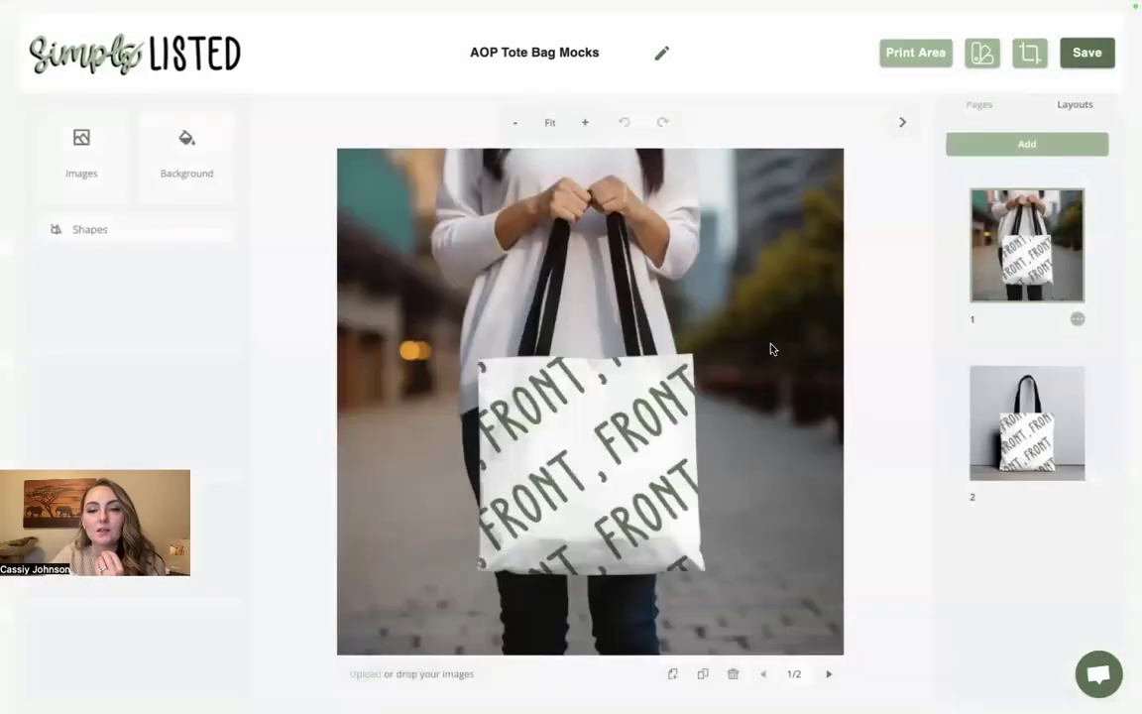
Inspect the mockup photo on the template's first page, then leave the editor for the listing templates overview.
click(777, 325)
mouse_move(783, 298)
mouse_down()
mouse_move(550, 411)
mouse_move(233, 468)
mouse_move(645, 287)
mouse_move(785, 264)
mouse_move(798, 280)
mouse_move(777, 278)
mouse_move(759, 308)
mouse_move(803, 285)
mouse_move(793, 285)
mouse_up()
click(856, 278)
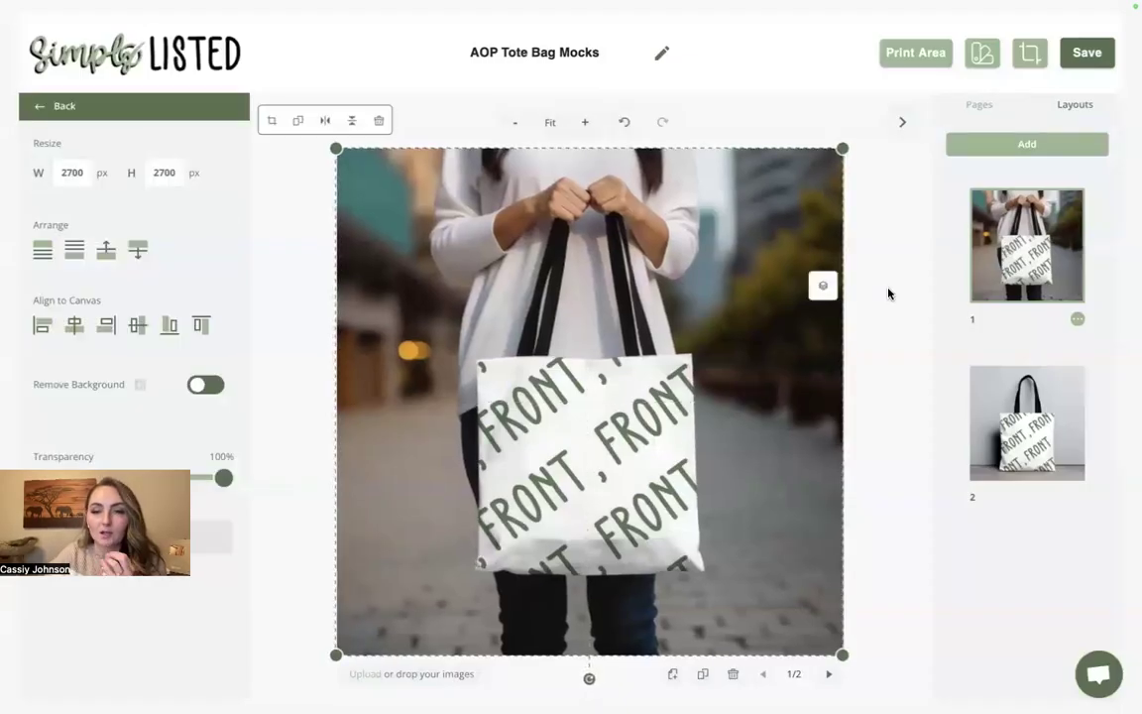
click(887, 294)
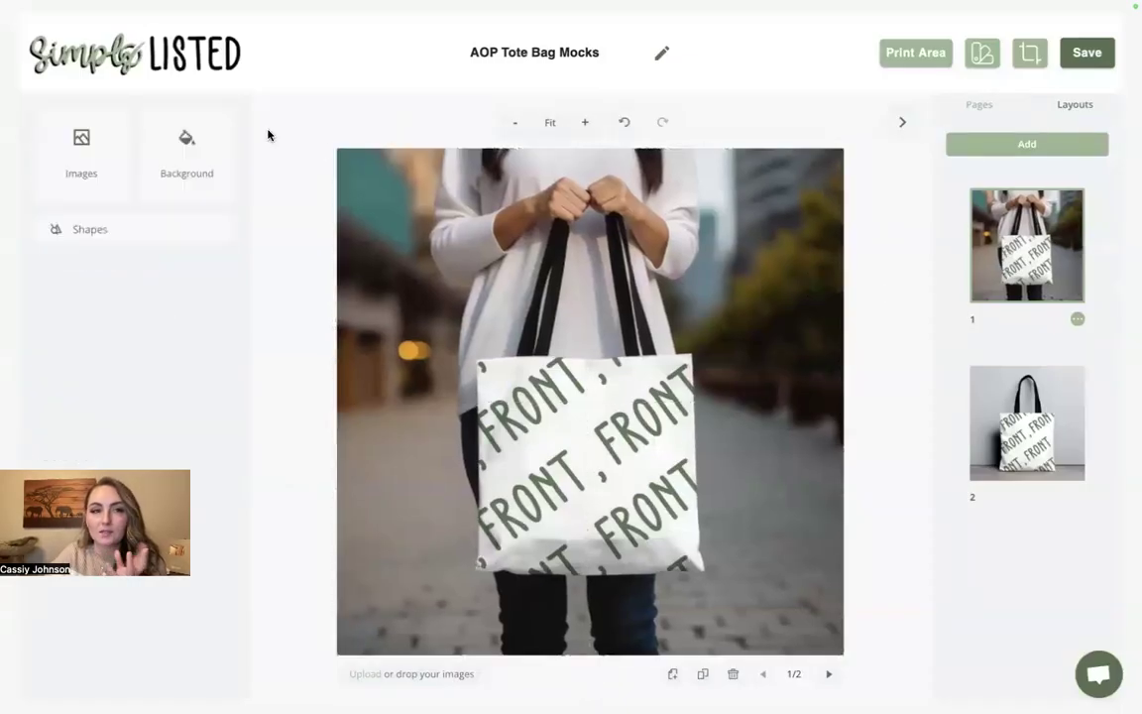
click(197, 70)
click(692, 394)
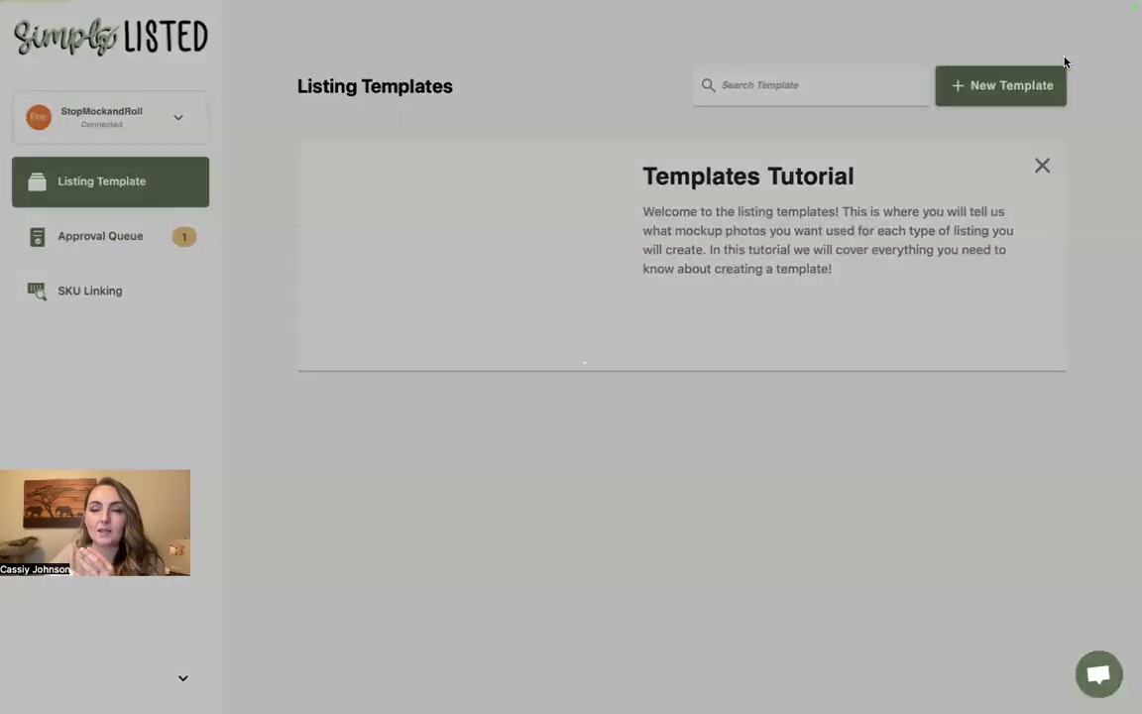
Start a new Printify listing template for the Tote Bag (AOP), searching the product catalog for "tote bag".
click(951, 85)
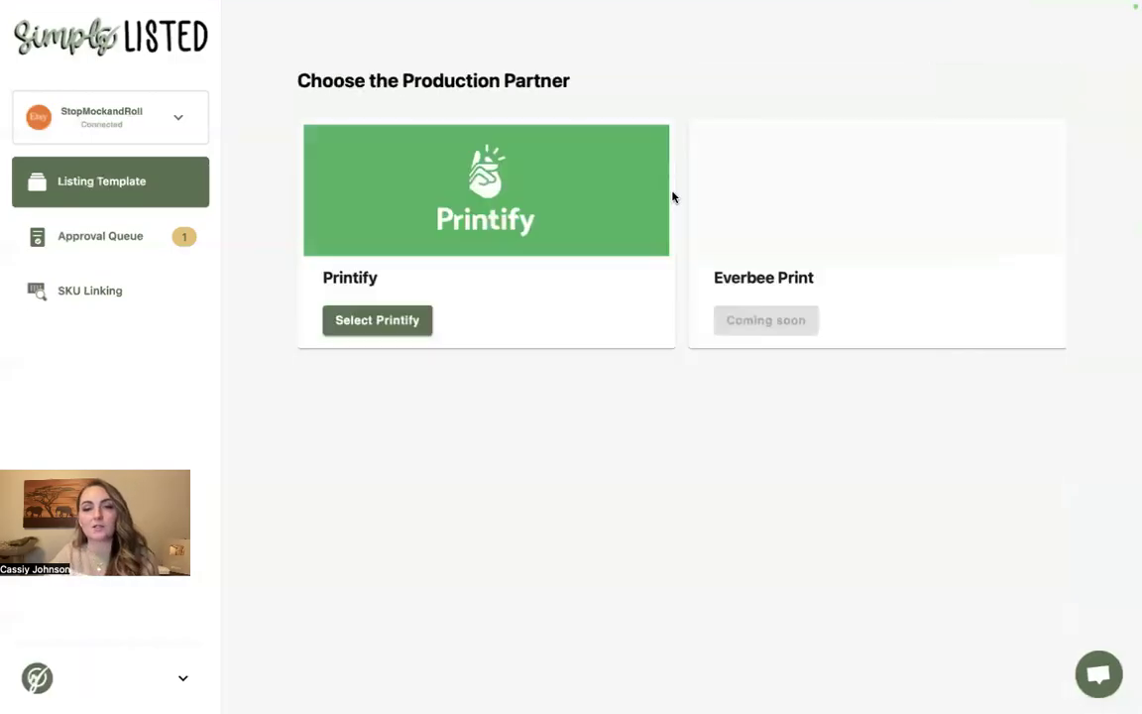
click(396, 322)
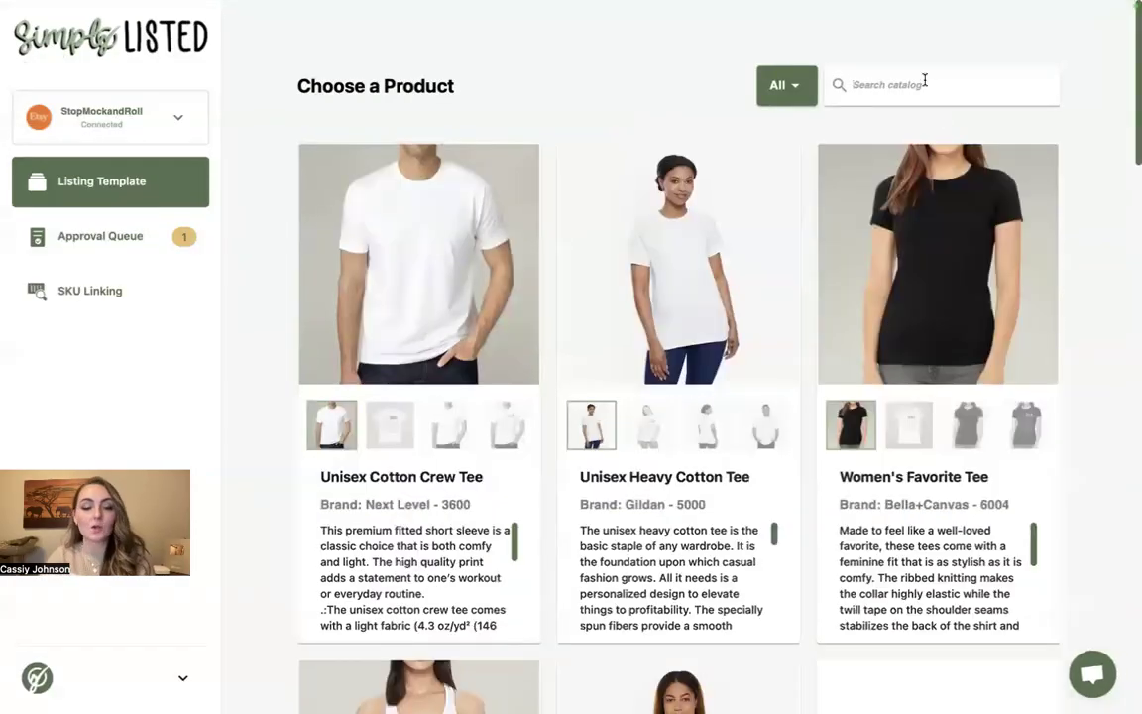
text(tote bag)
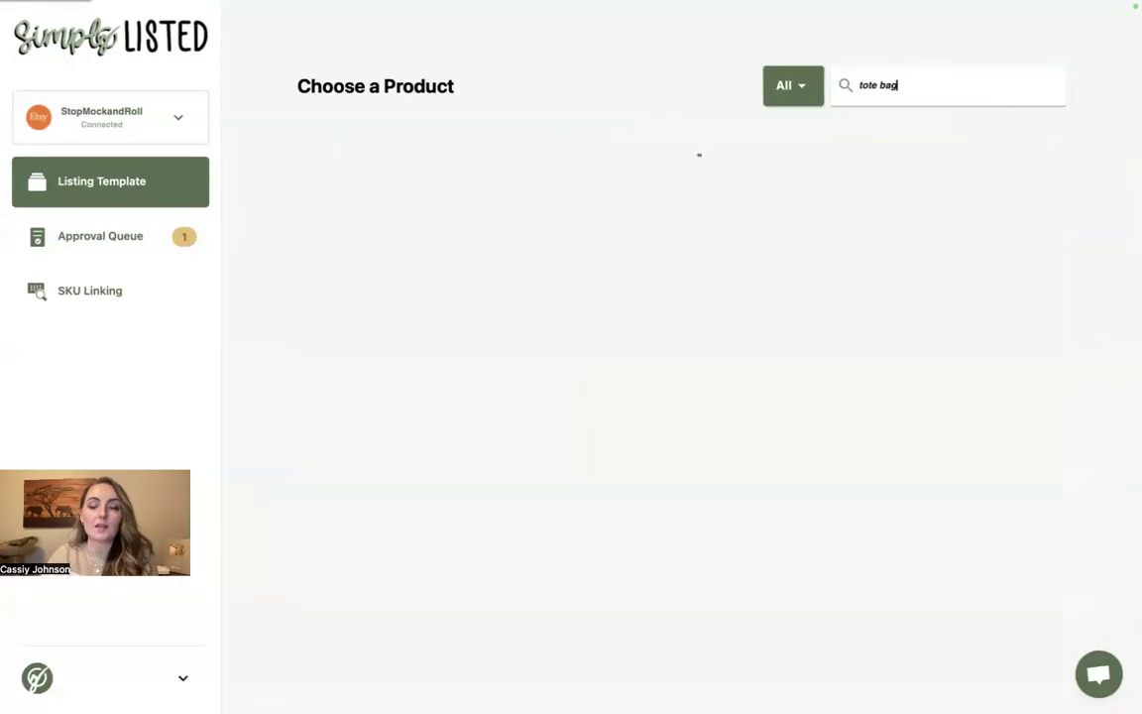
scroll(1096, 386, down, 20)
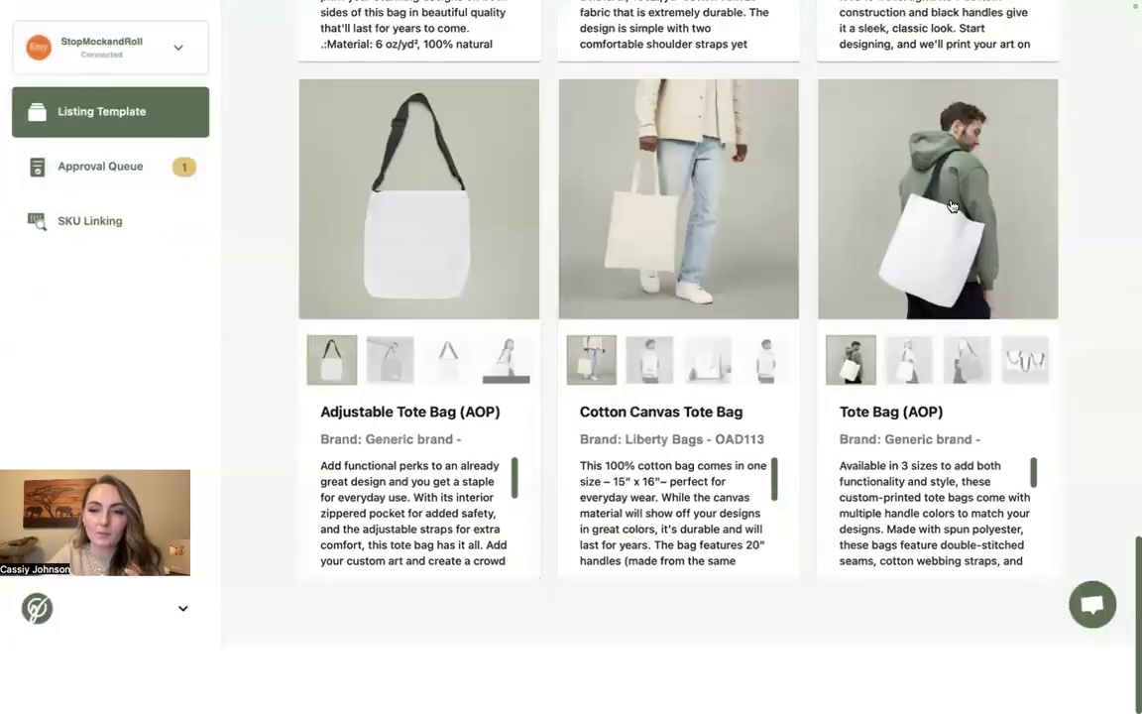
click(941, 181)
Choose the print provider and 13" × 13" as the variant size for the Tote Bag (AOP).
click(598, 374)
click(502, 423)
click(588, 371)
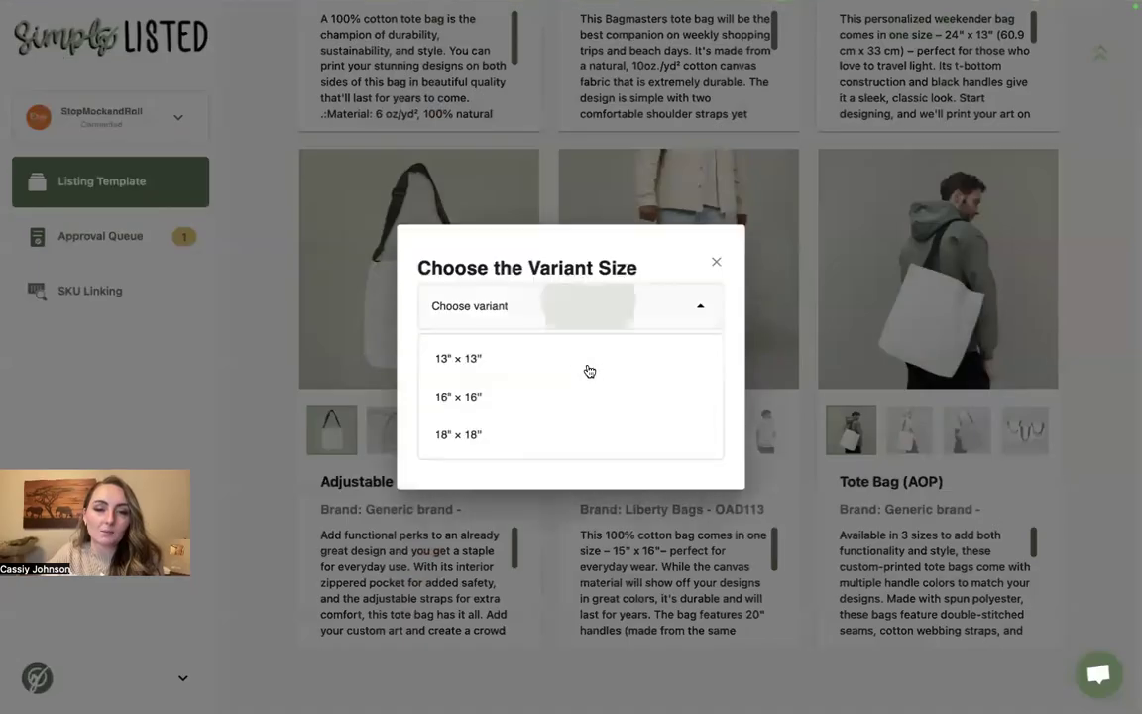
click(523, 366)
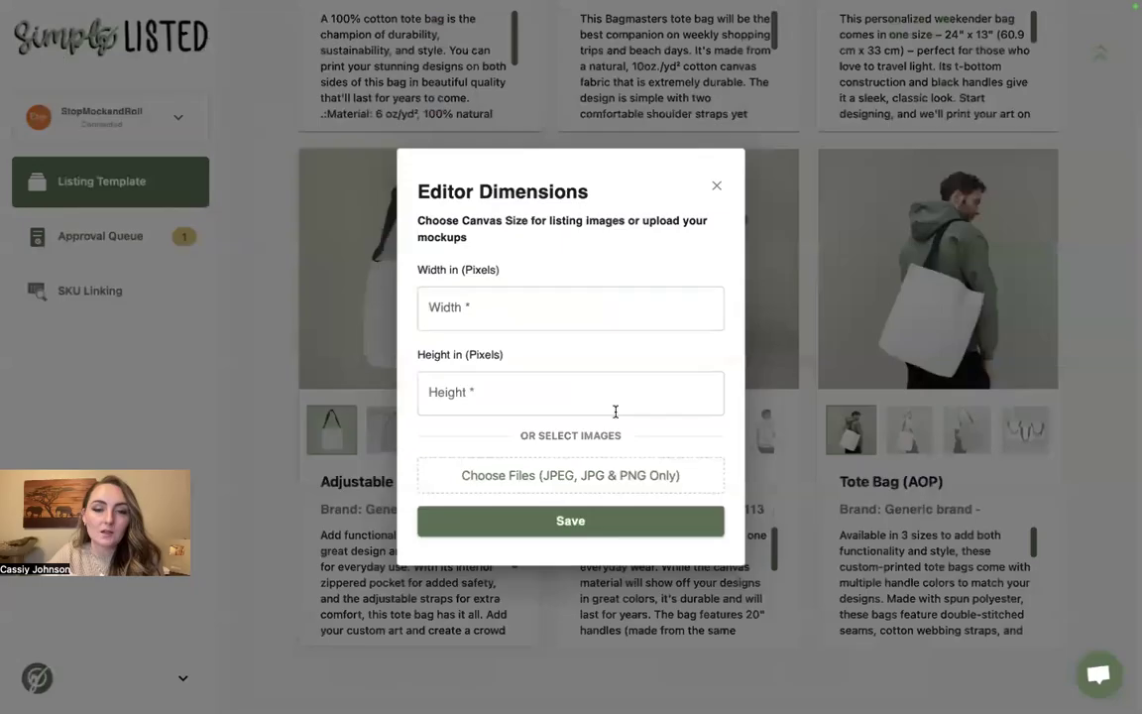
Cancel the mockup file selection, switch to Canva and review both blank tote bag mockups in the 2700px × 2700px design.
click(571, 475)
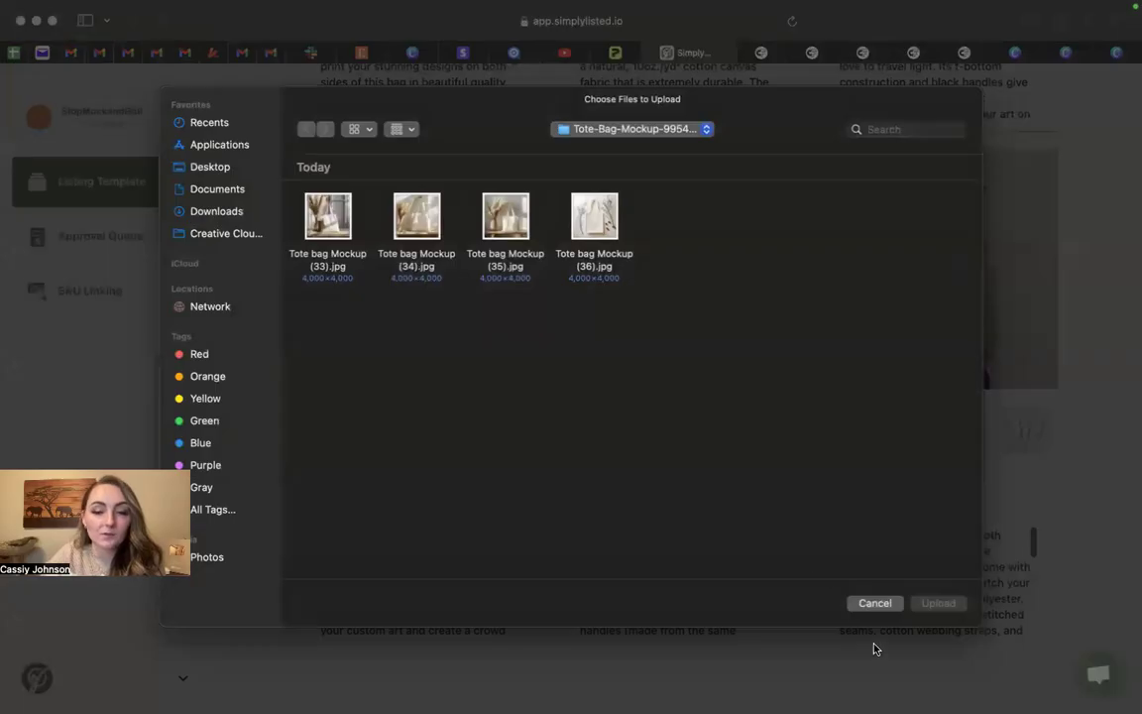
click(877, 604)
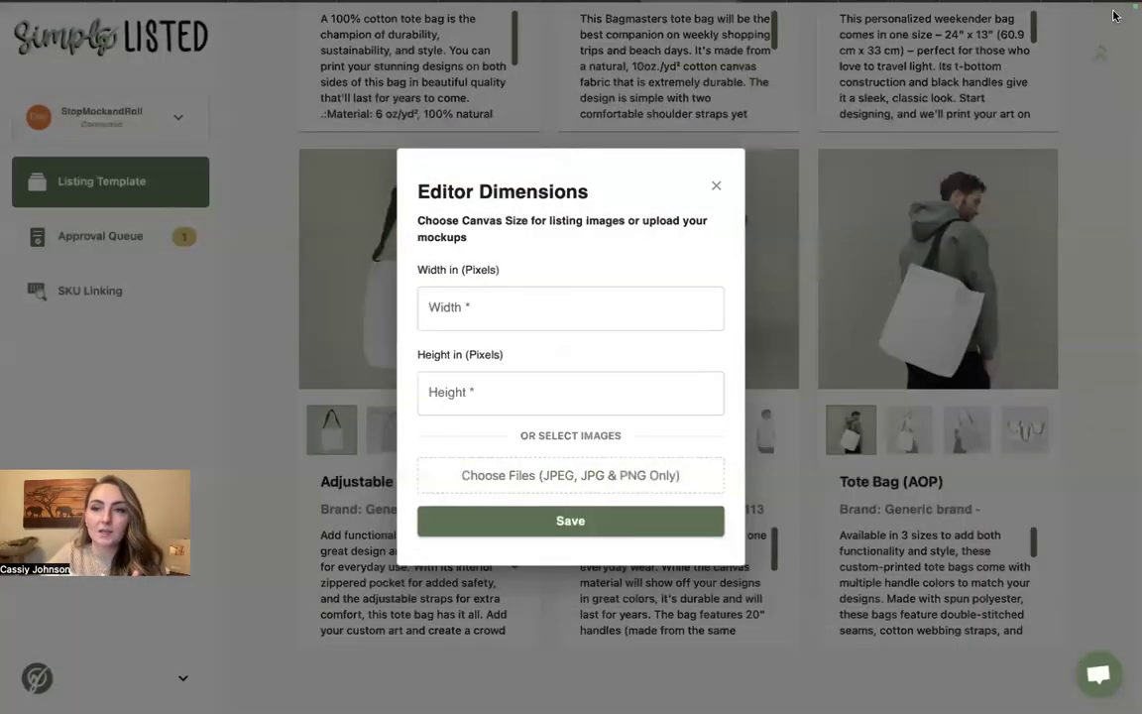
click(1120, 73)
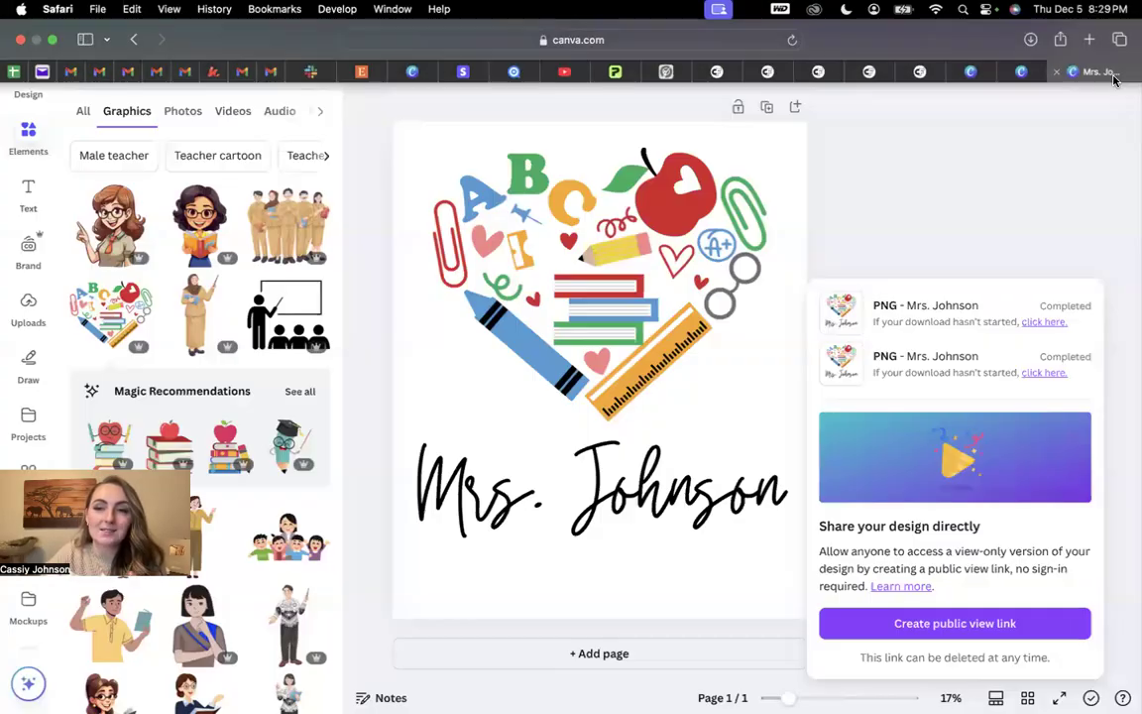
click(1023, 71)
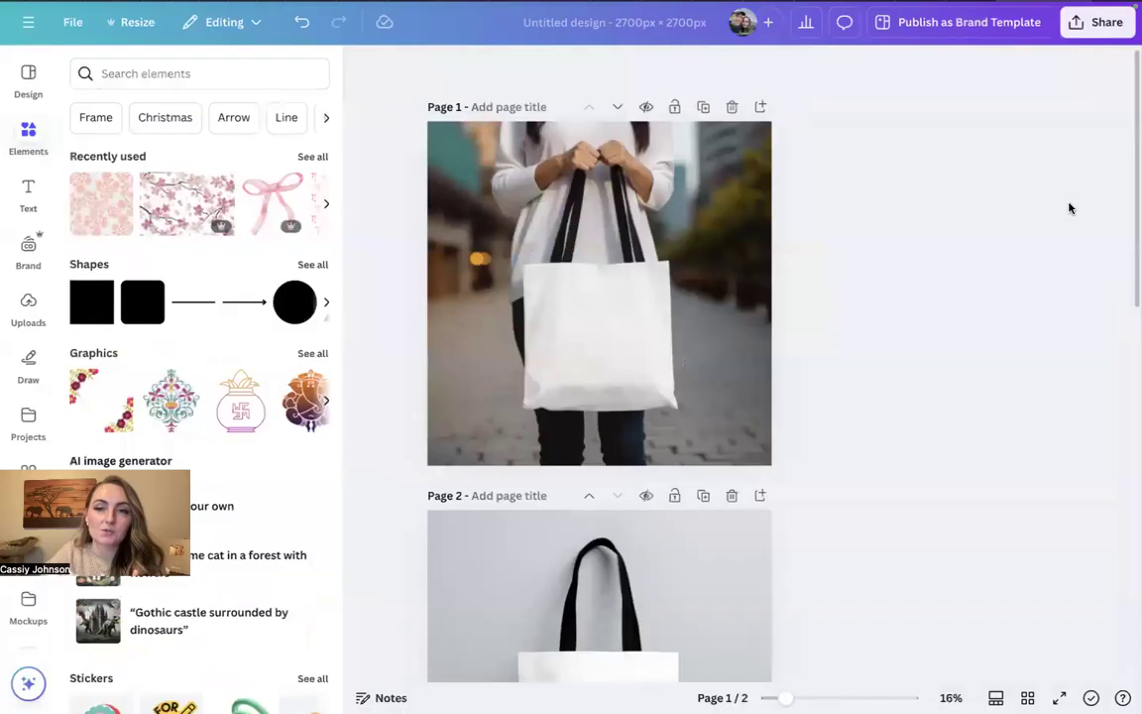
scroll(844, 318, up, 3)
scroll(842, 320, down, 3)
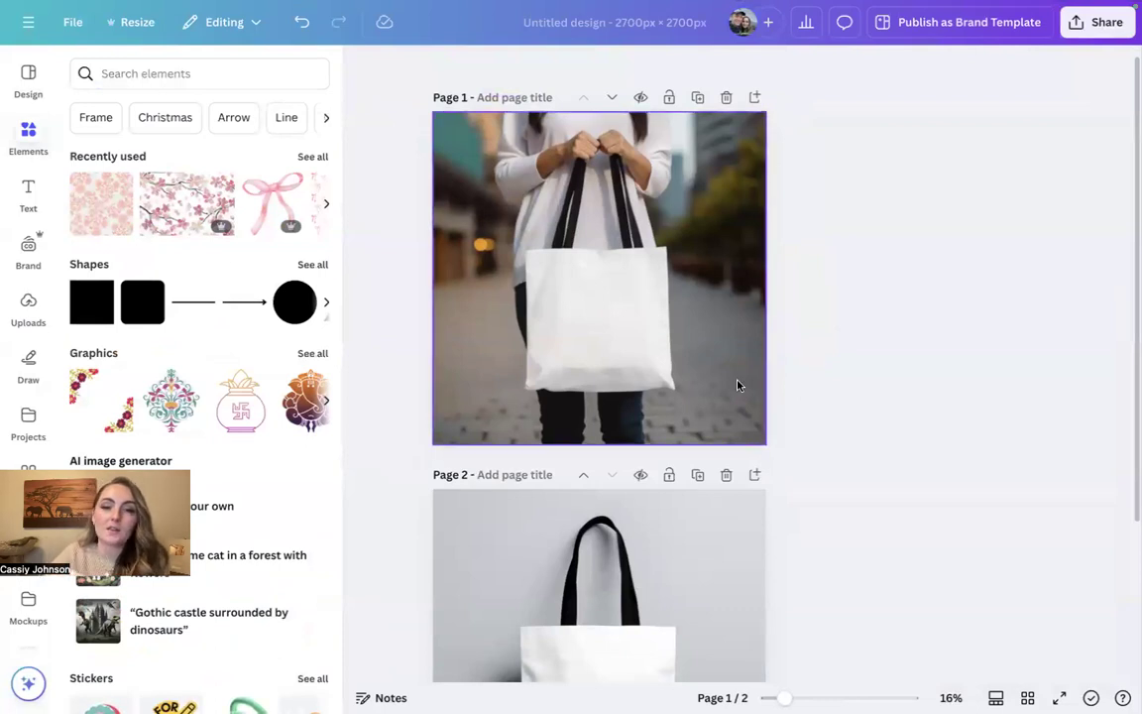
scroll(739, 383, down, 2)
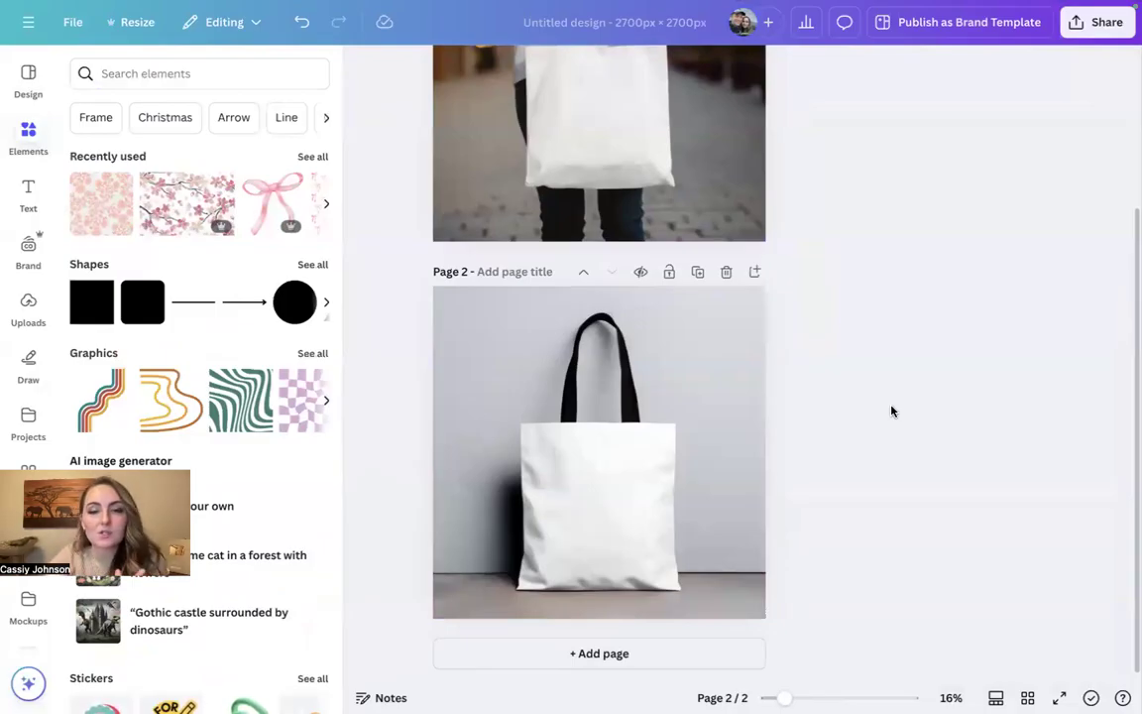
scroll(835, 355, up, 4)
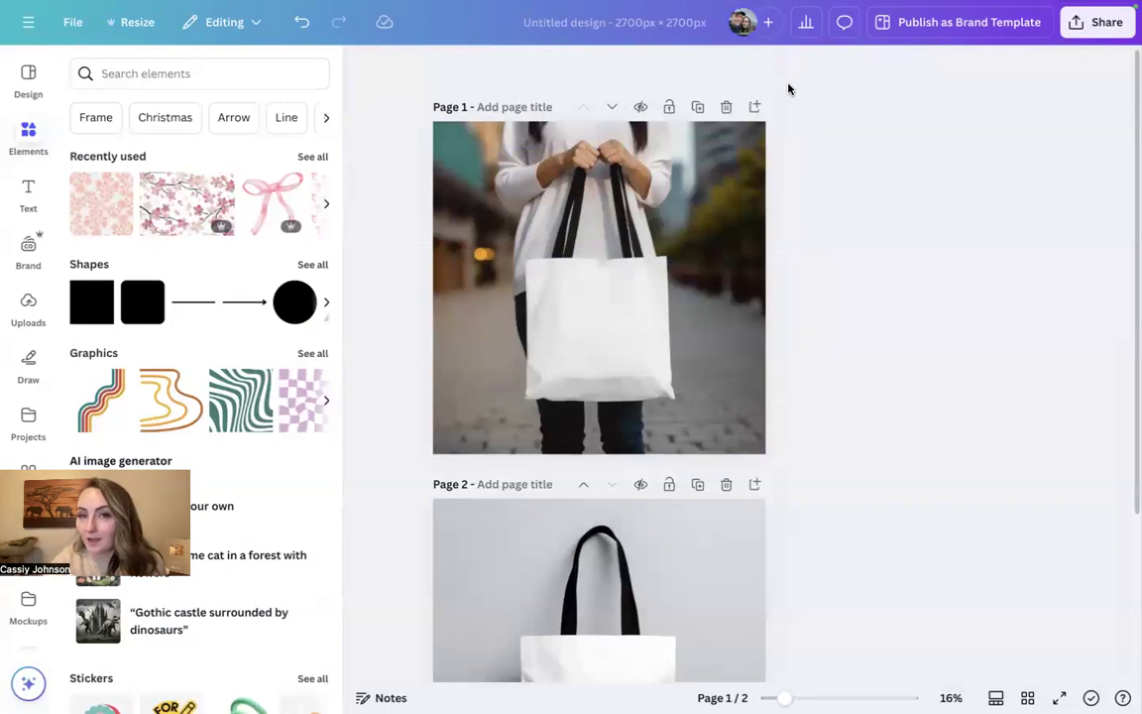
Return to Simply Listed, upload 1.jpg and 2.jpg from the Untitled design-23 folder in Downloads as mockups, and save to enter the editor.
mouse_move(633, 2)
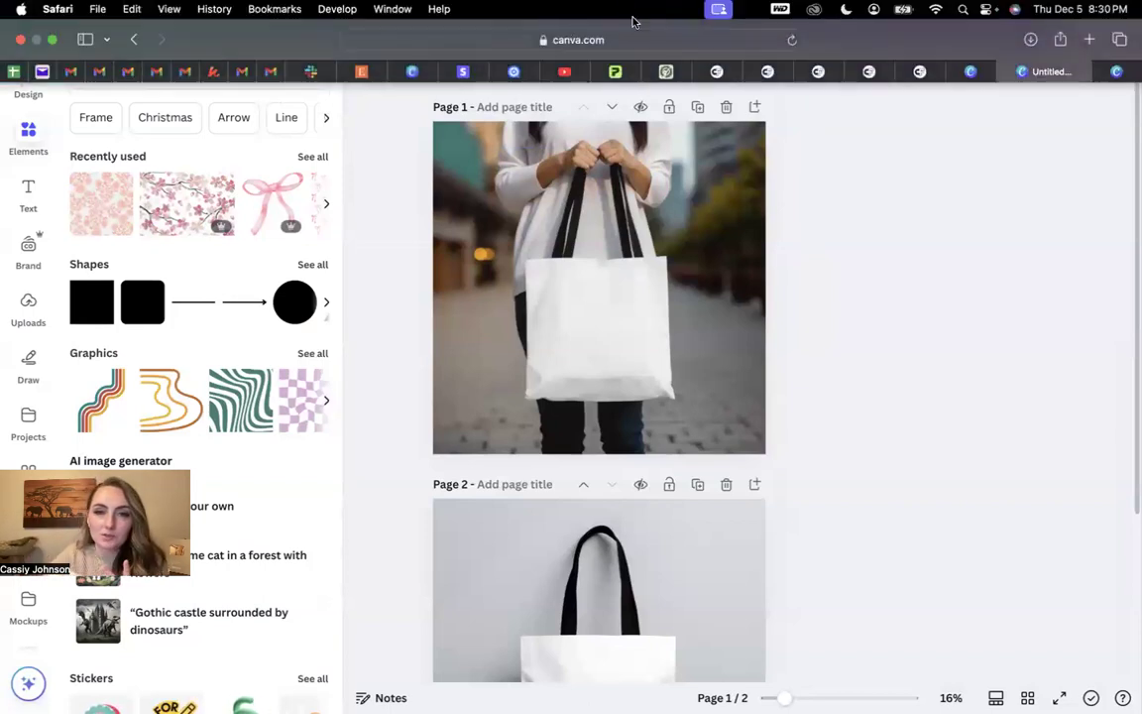
click(677, 72)
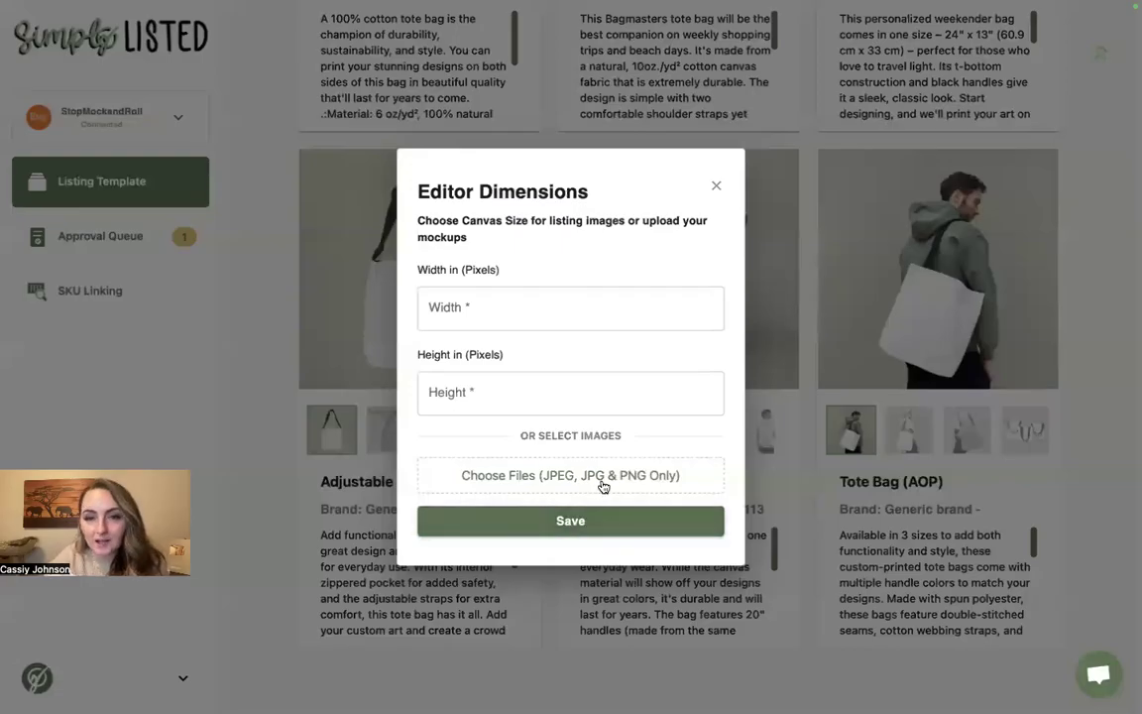
click(602, 483)
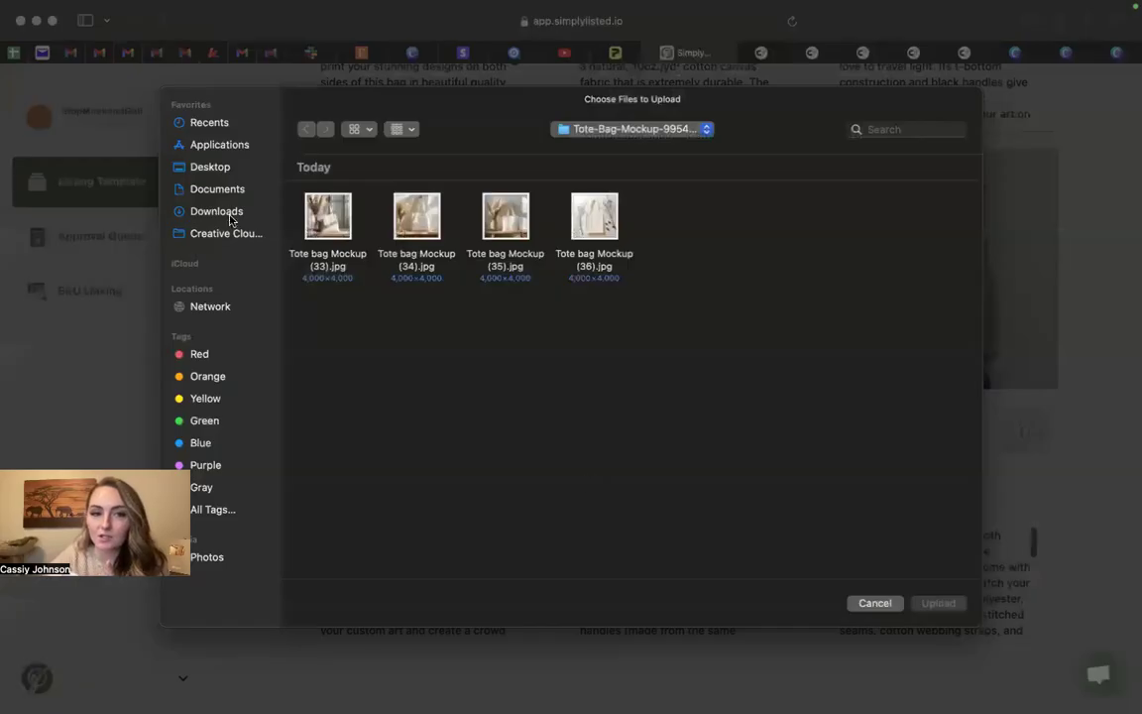
click(228, 213)
scroll(773, 367, down, 2)
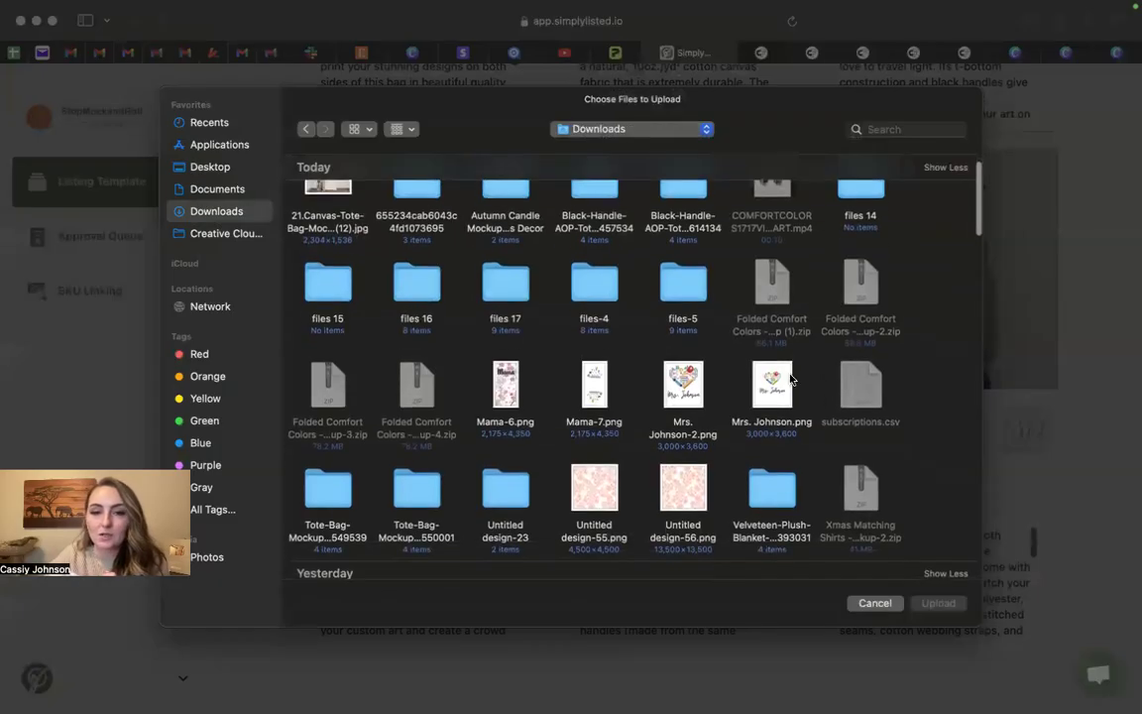
scroll(674, 277, down, 2)
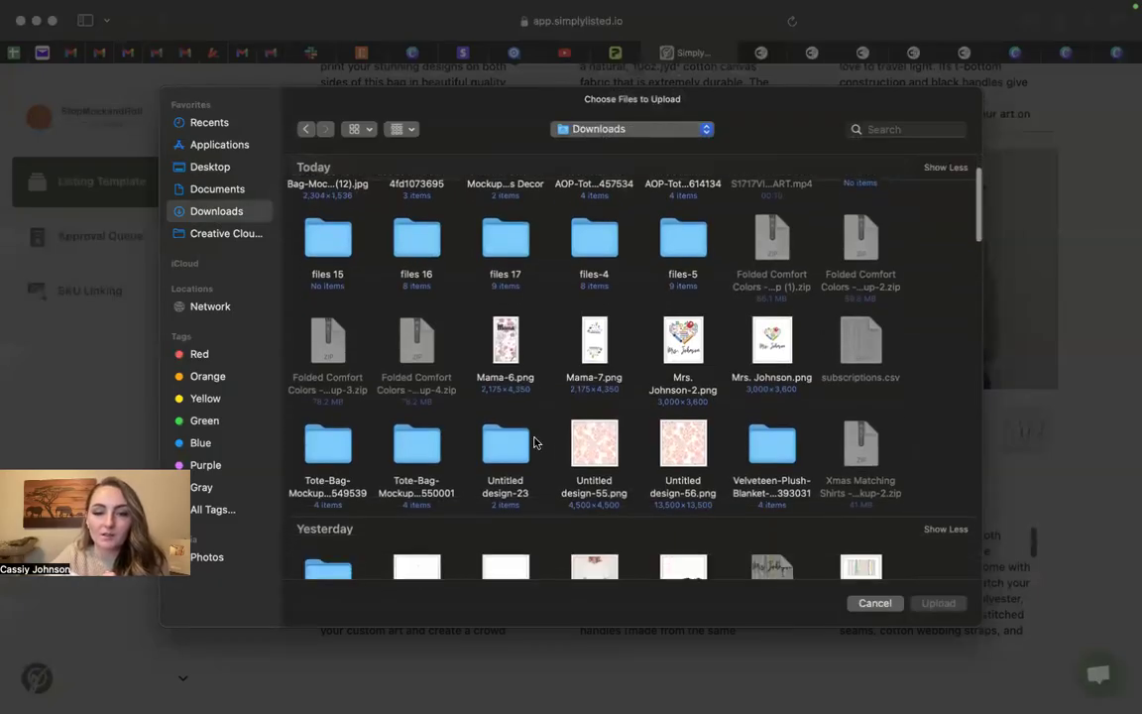
double_click(530, 442)
drag(514, 240, 294, 215)
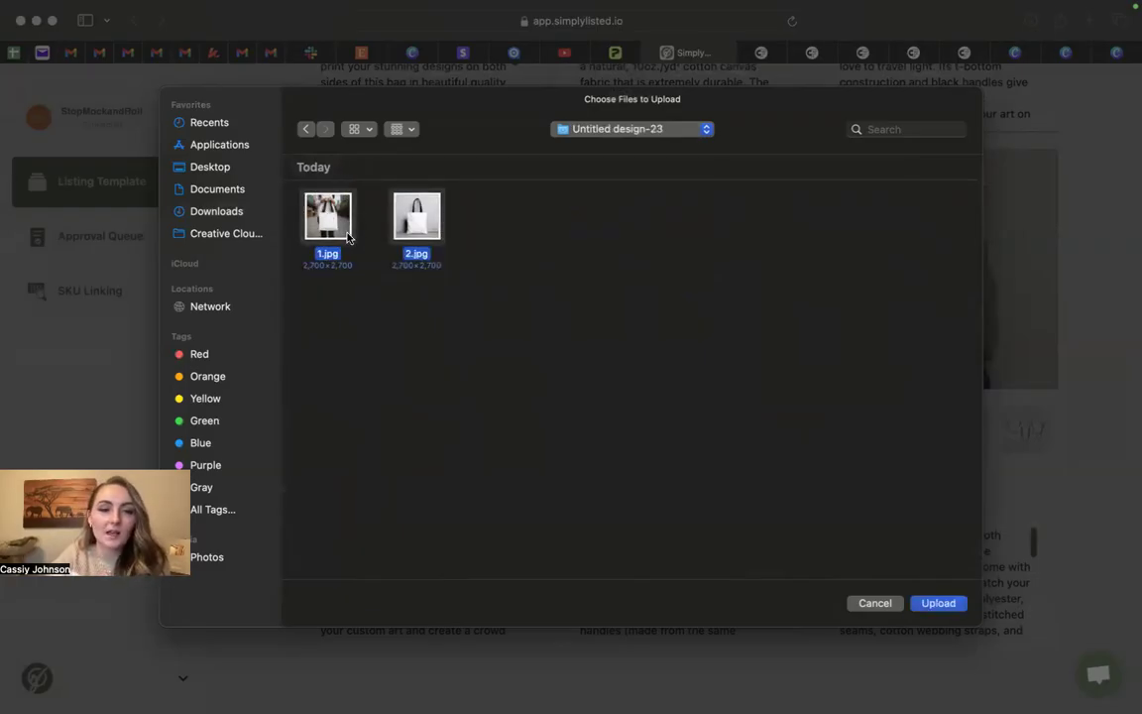
click(943, 606)
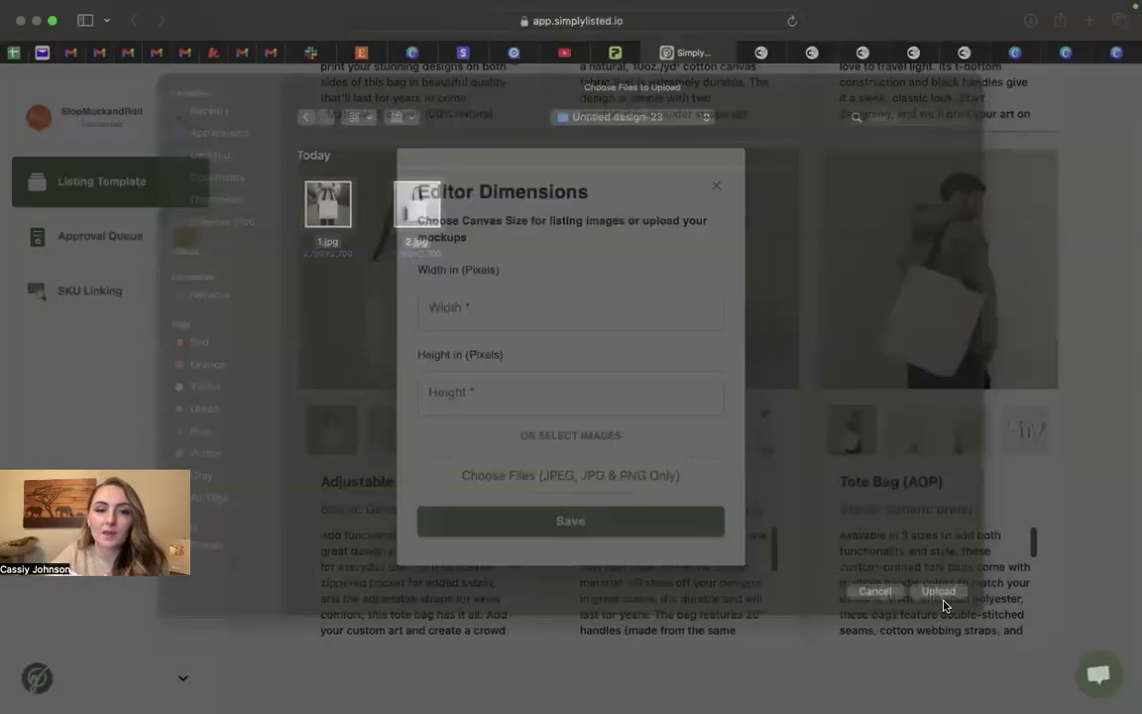
click(543, 521)
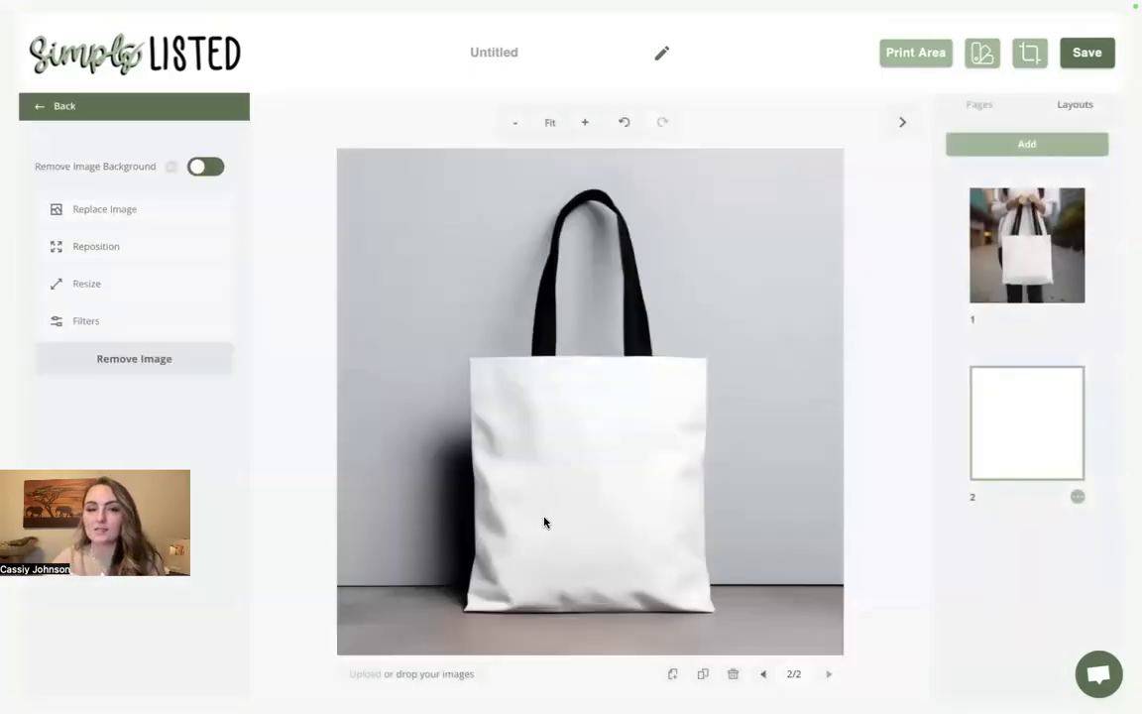
Add the front print area to the first mockup page and enlarge it to roughly the tote bag's width.
click(996, 242)
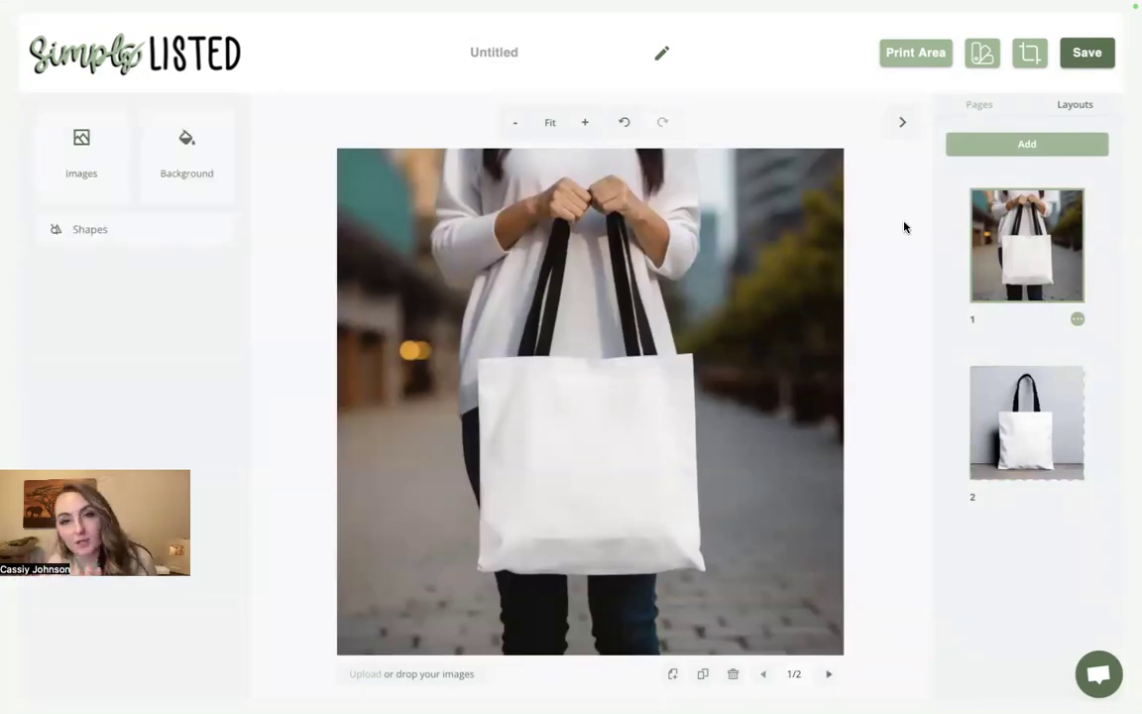
click(918, 57)
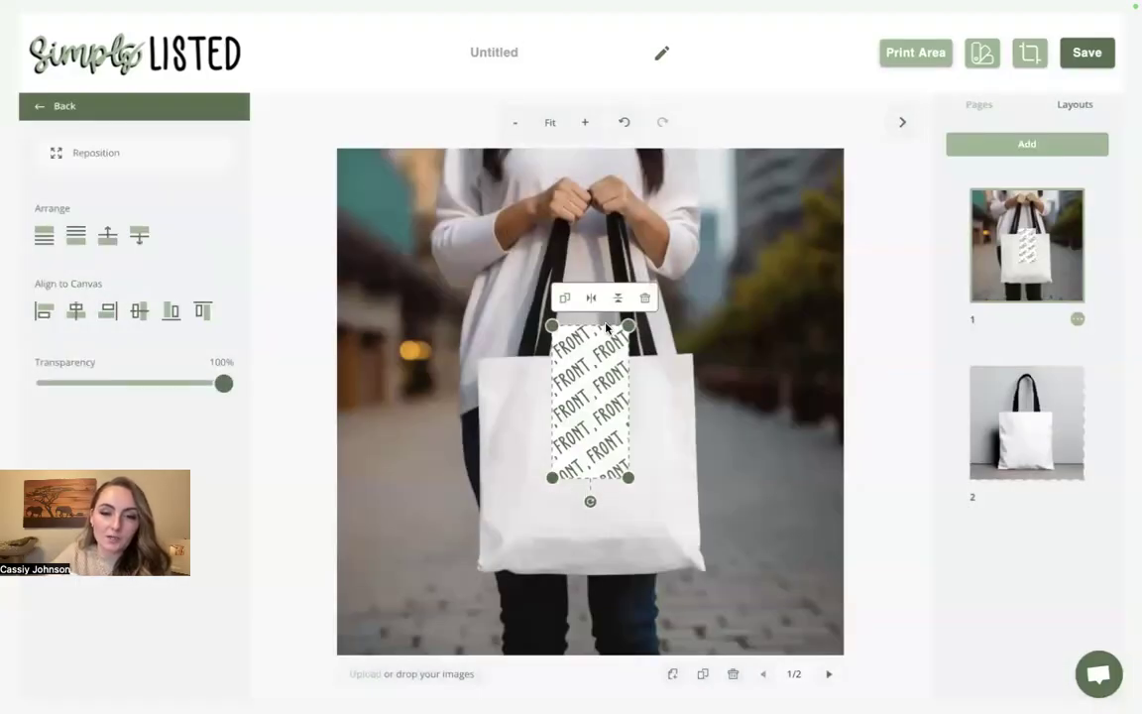
drag(597, 436, 424, 273)
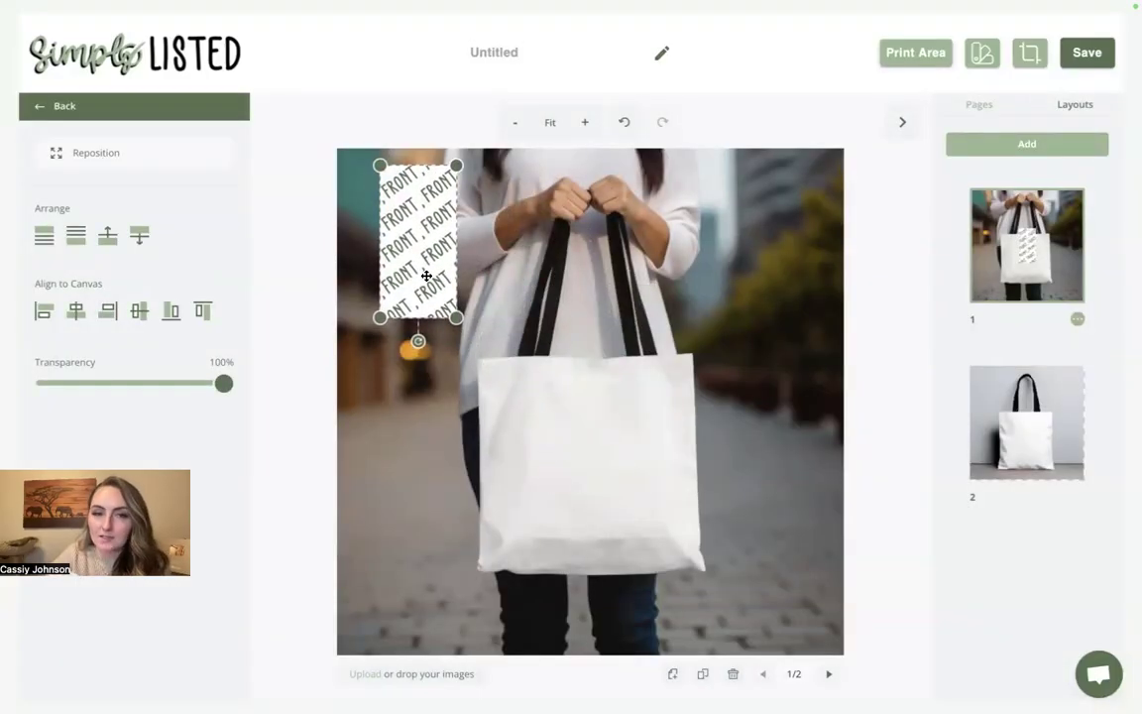
mouse_move(703, 6)
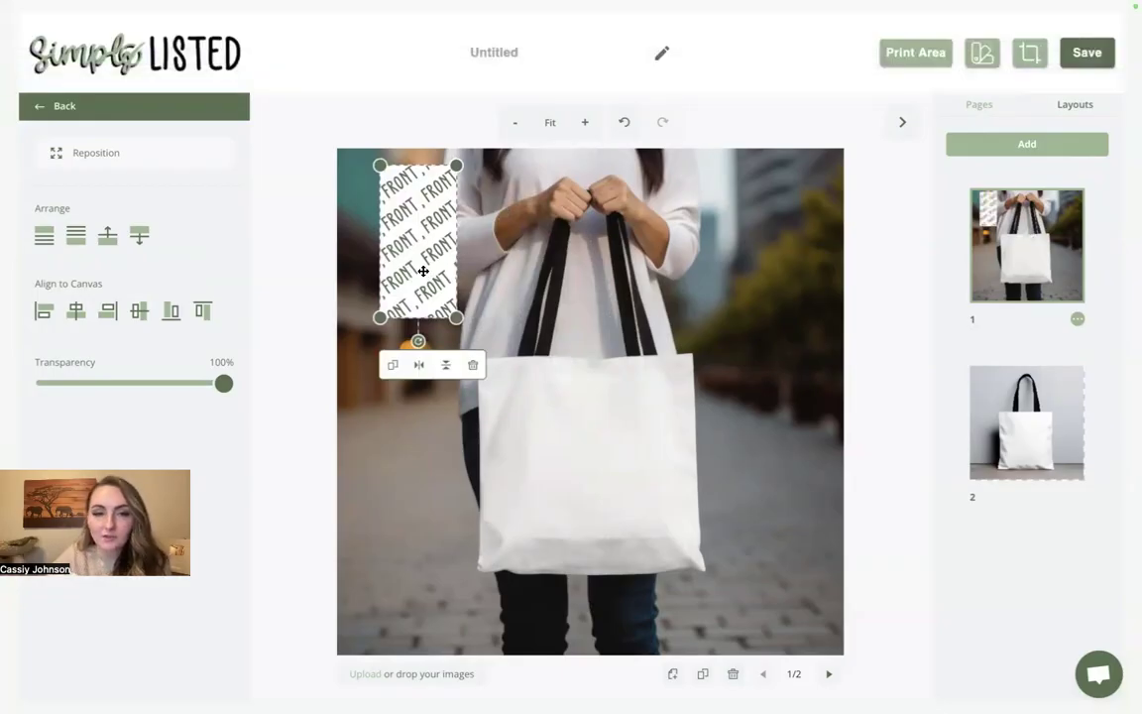
drag(420, 232, 537, 164)
drag(567, 305, 704, 583)
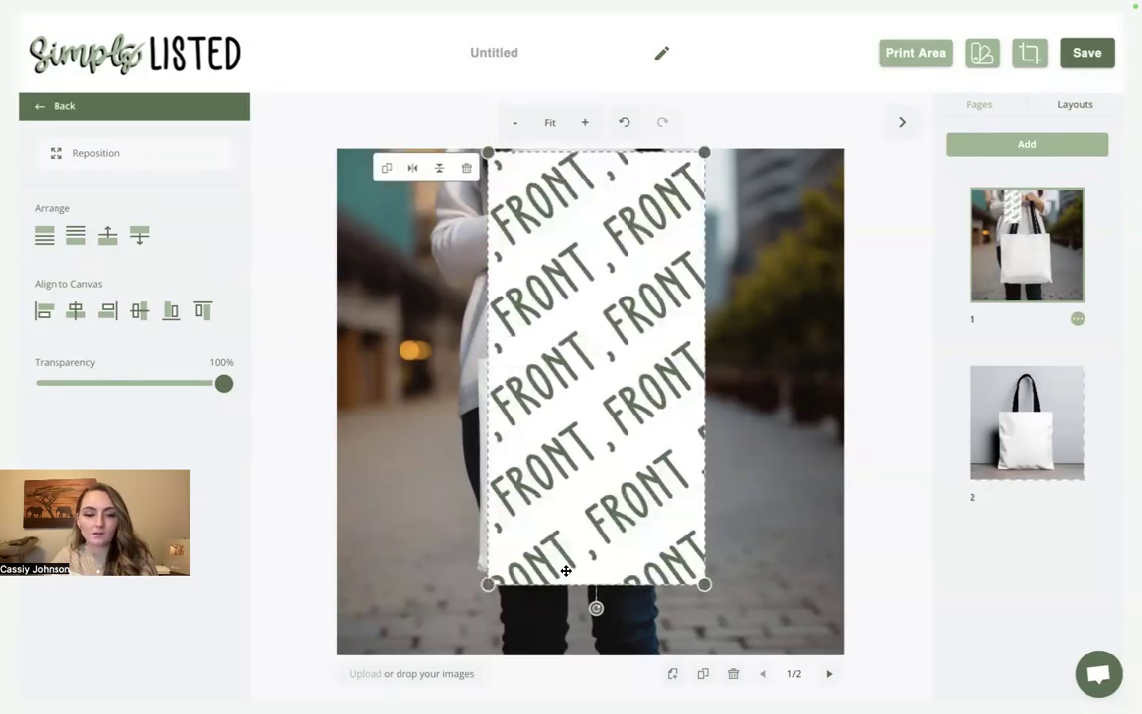
Fine-tune the front print area so it starts at the bag's upper edge, spans its full width and extends below the canvas.
drag(485, 584, 475, 607)
drag(628, 393, 622, 592)
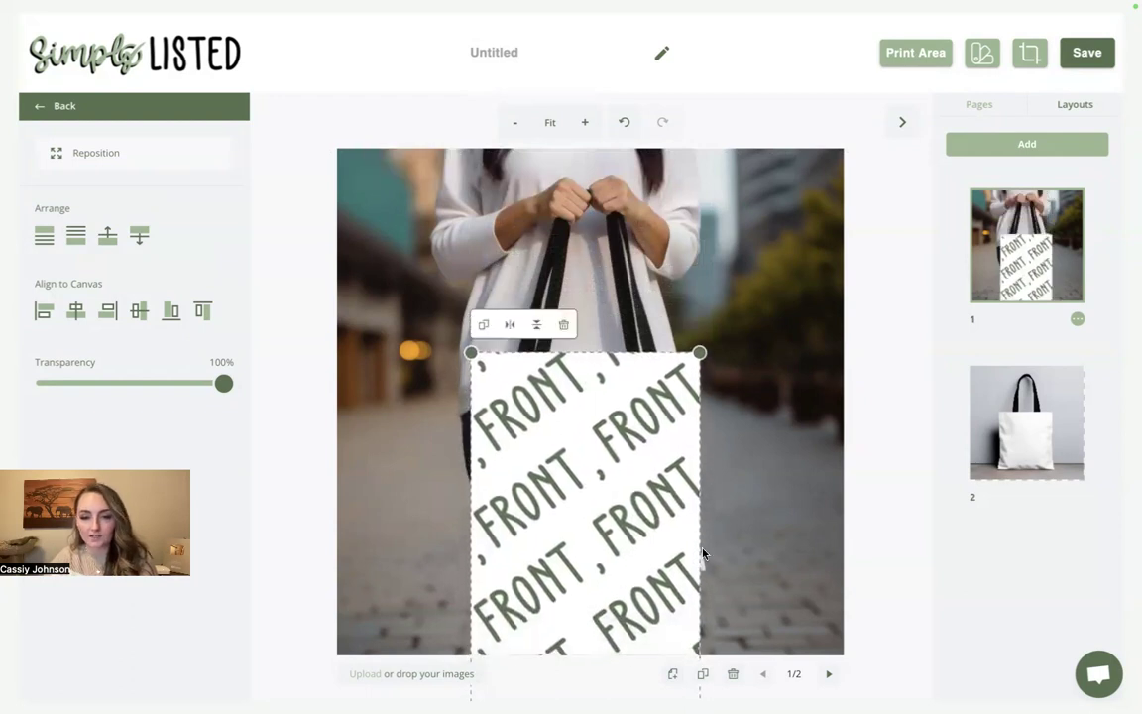
drag(699, 352, 705, 342)
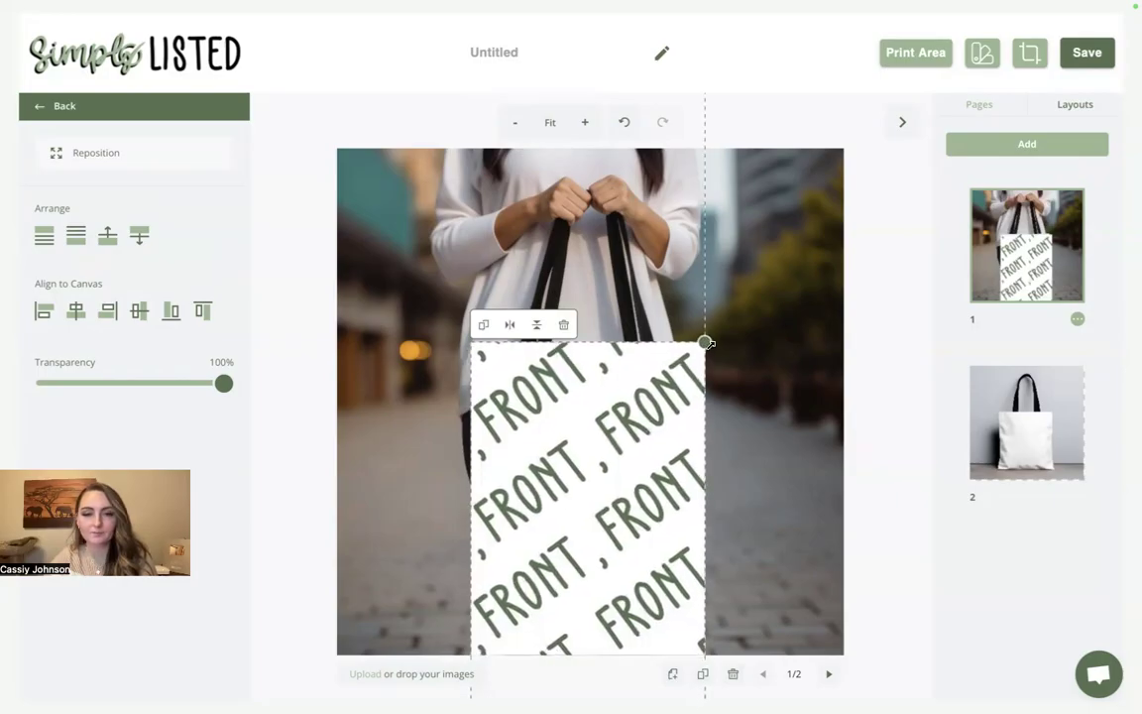
mouse_move(647, 407)
mouse_down()
mouse_move(647, 424)
mouse_move(645, 415)
mouse_up()
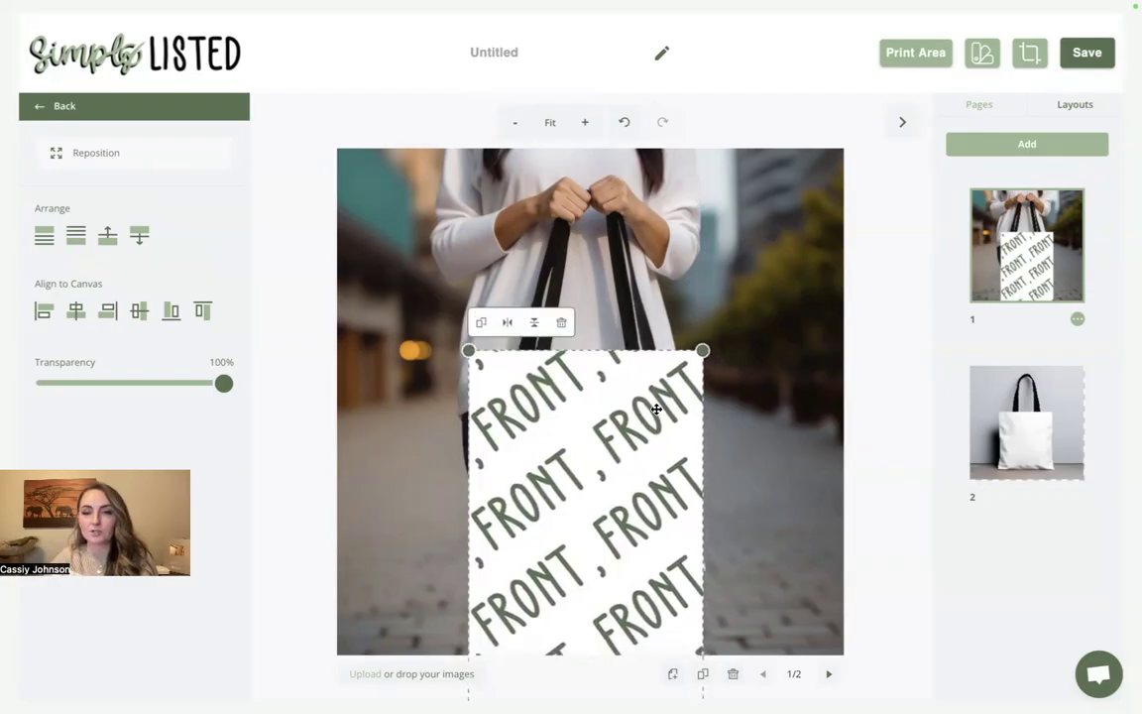
click(754, 383)
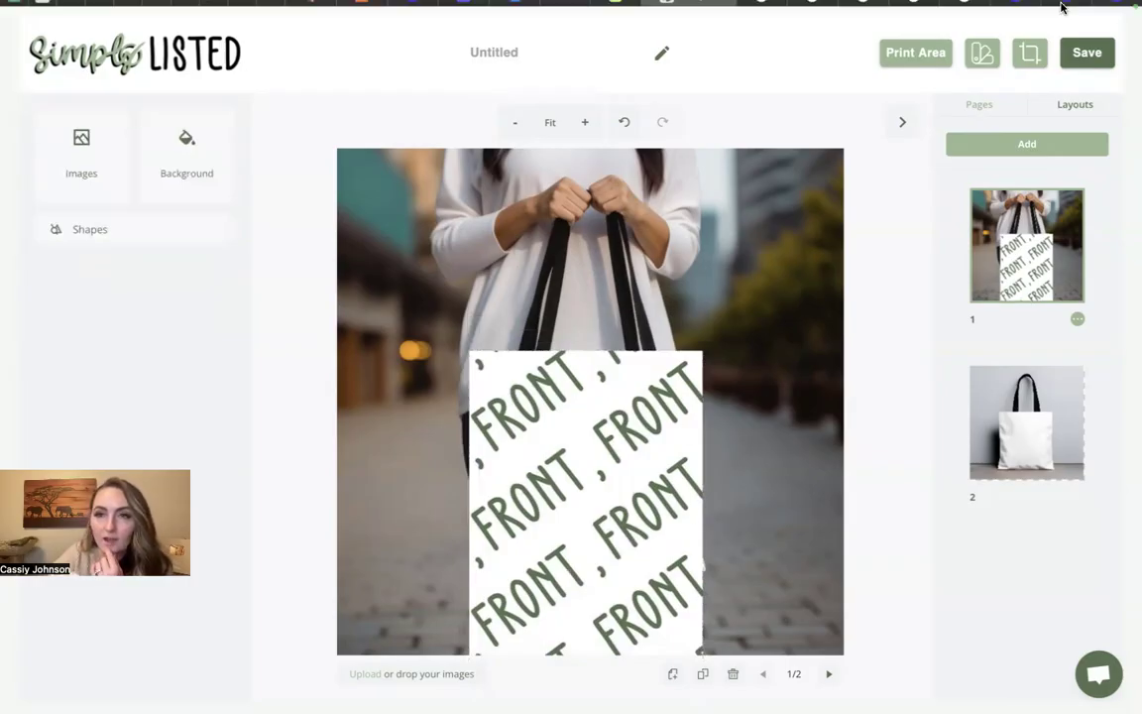
Switch to Canva to review the mirrored open-book layout in the portrait design, and return to Simply Listed.
click(1018, 71)
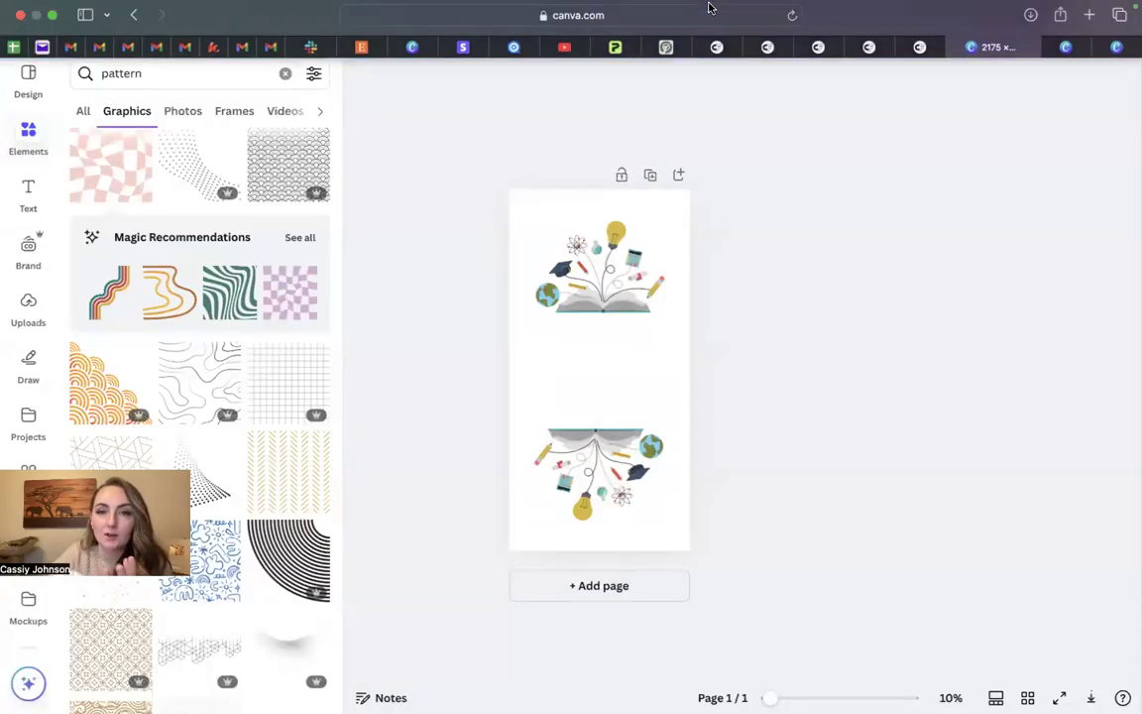
click(666, 72)
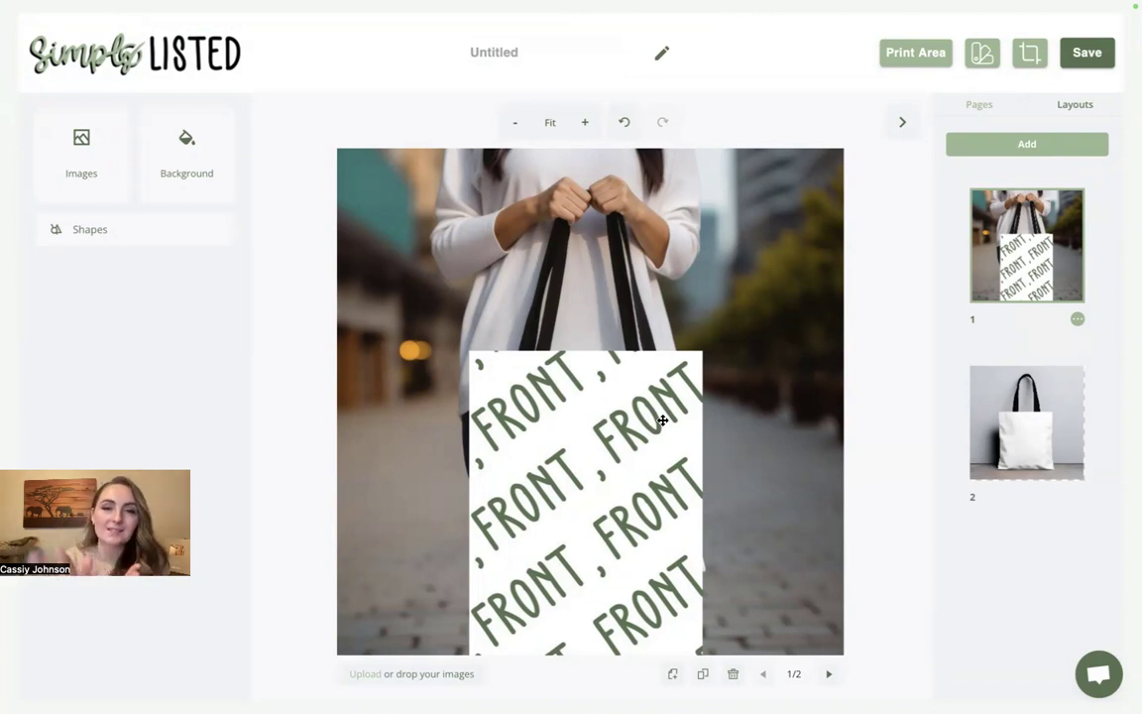
Upload Canva Mockup 3.png from the black-handle tote folder in Downloads and add it to the center over page 1's print area.
click(71, 138)
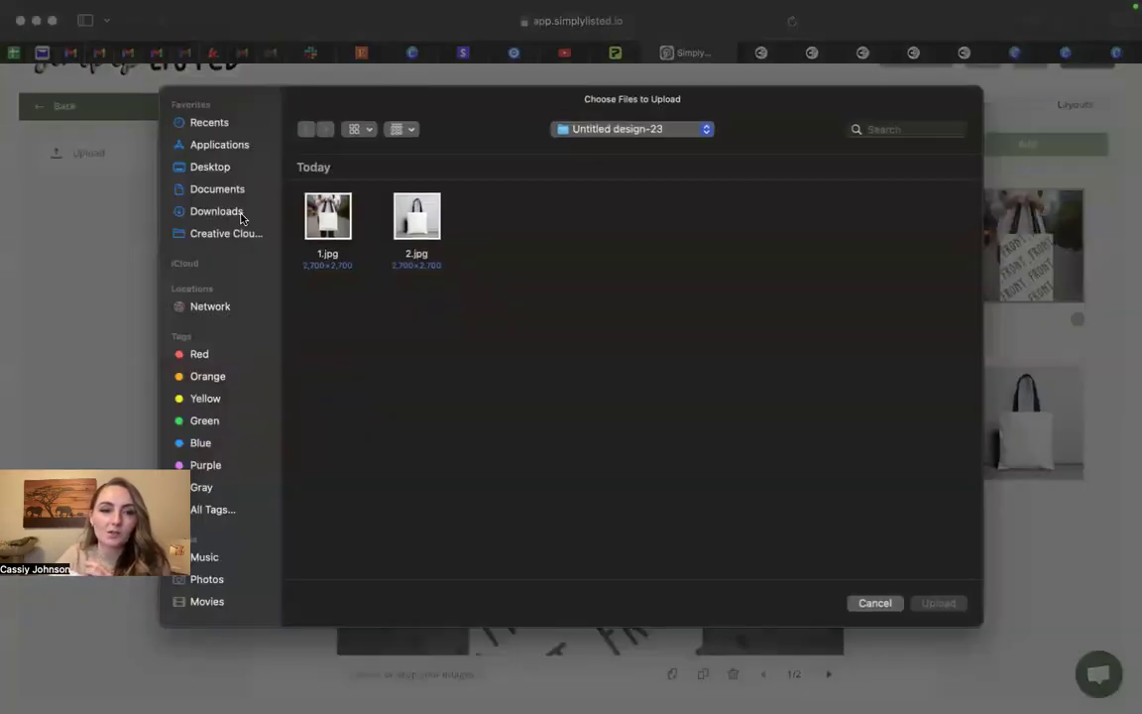
click(223, 211)
double_click(593, 220)
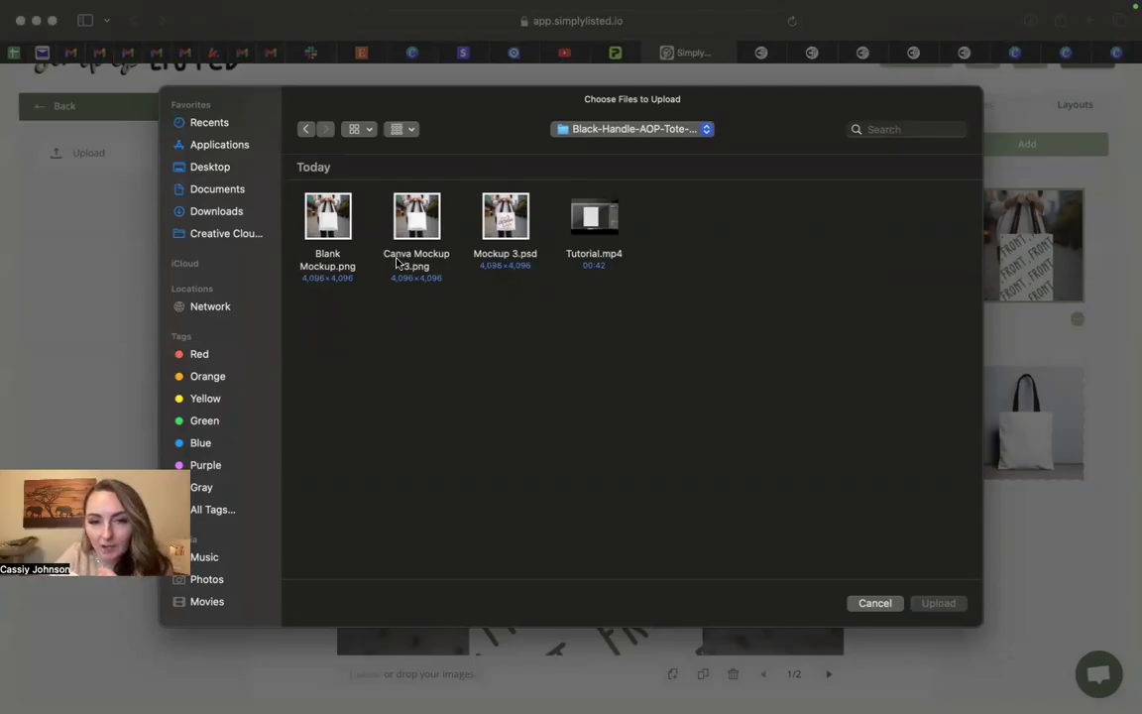
click(426, 224)
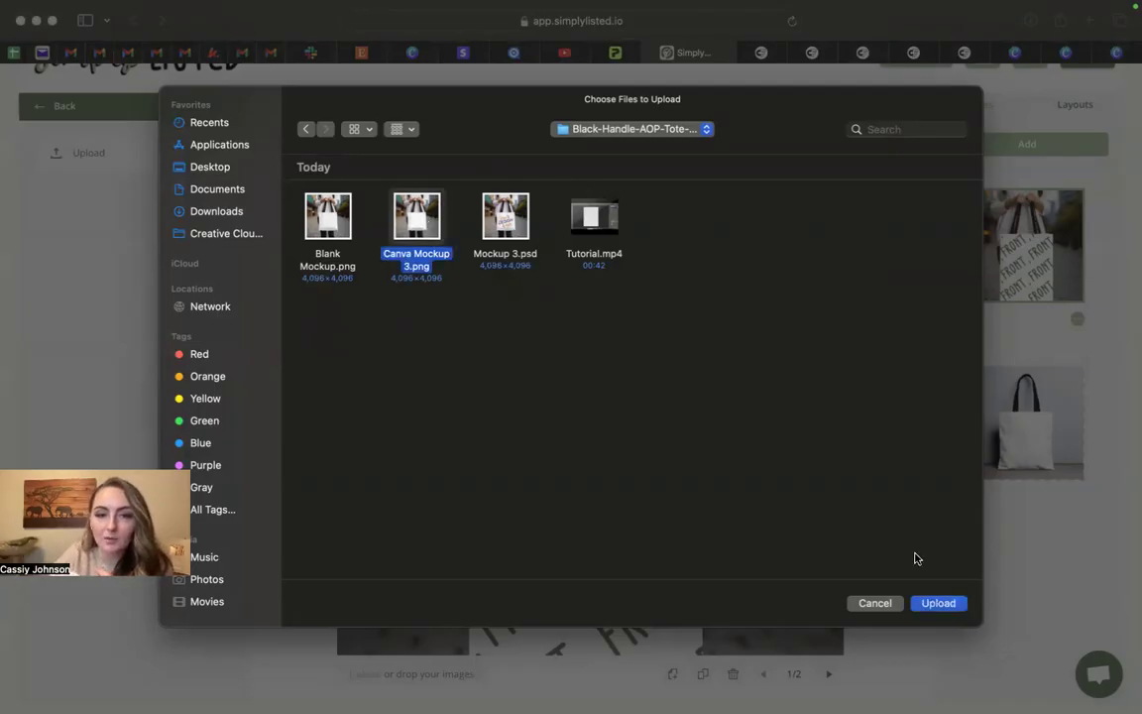
click(947, 603)
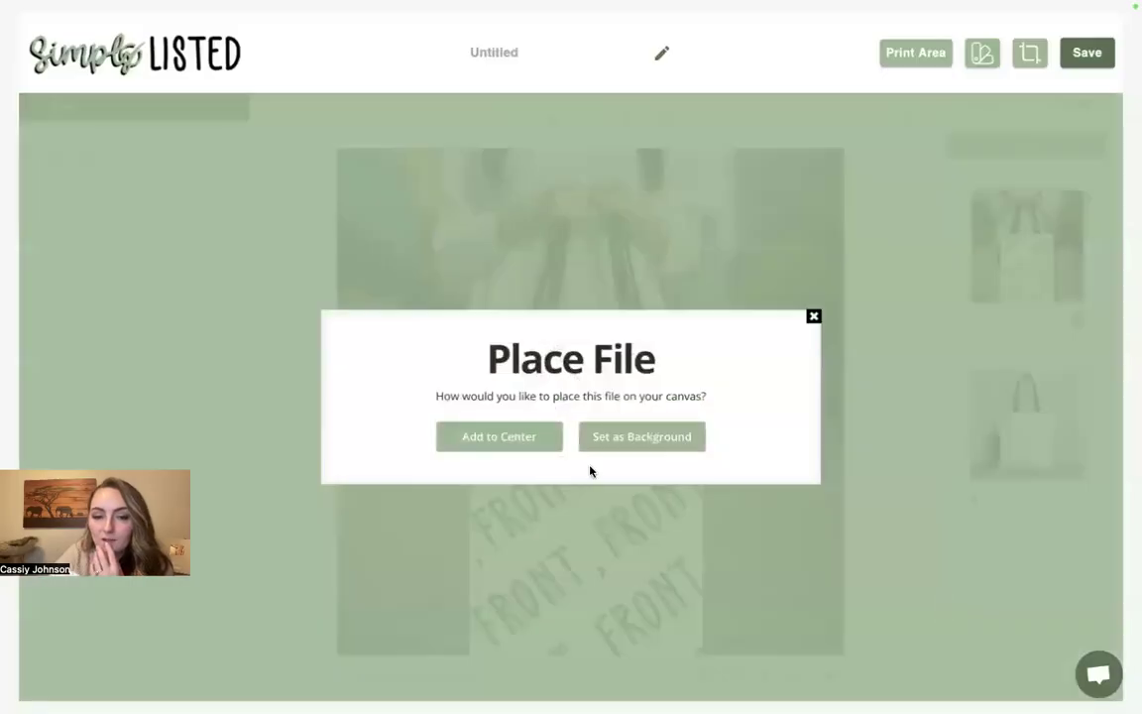
click(522, 439)
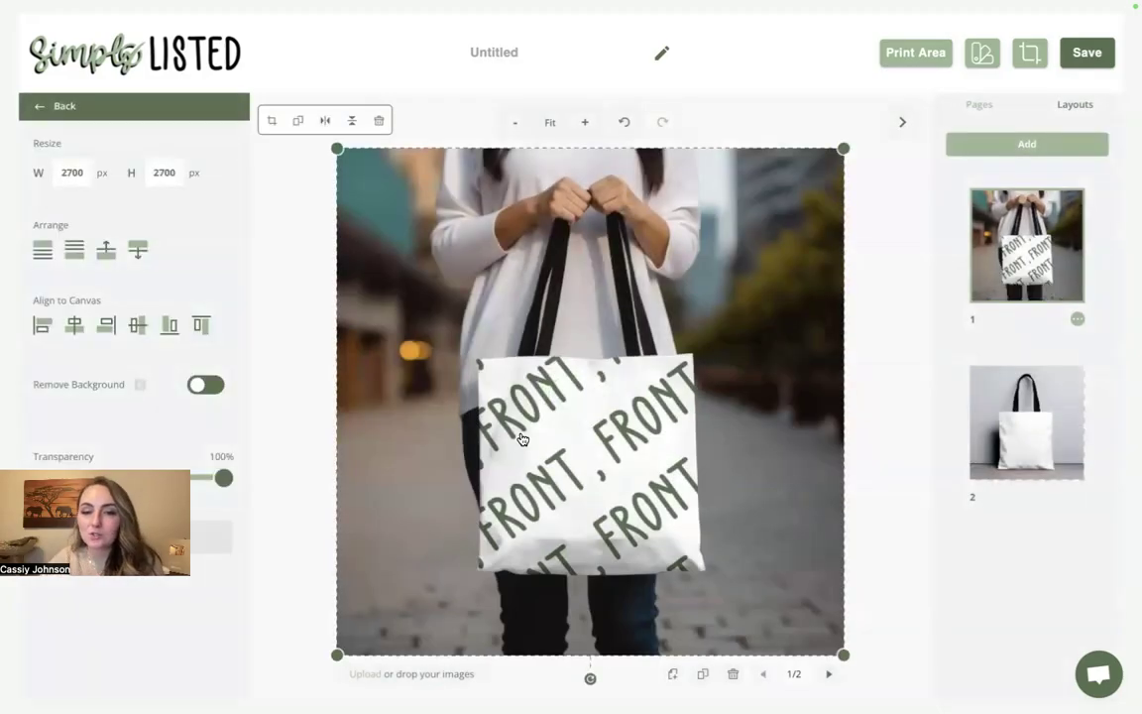
Add the front print area to page 2, enlarging and positioning it to cover the standing tote from its upper edge past the canvas.
mouse_move(996, 408)
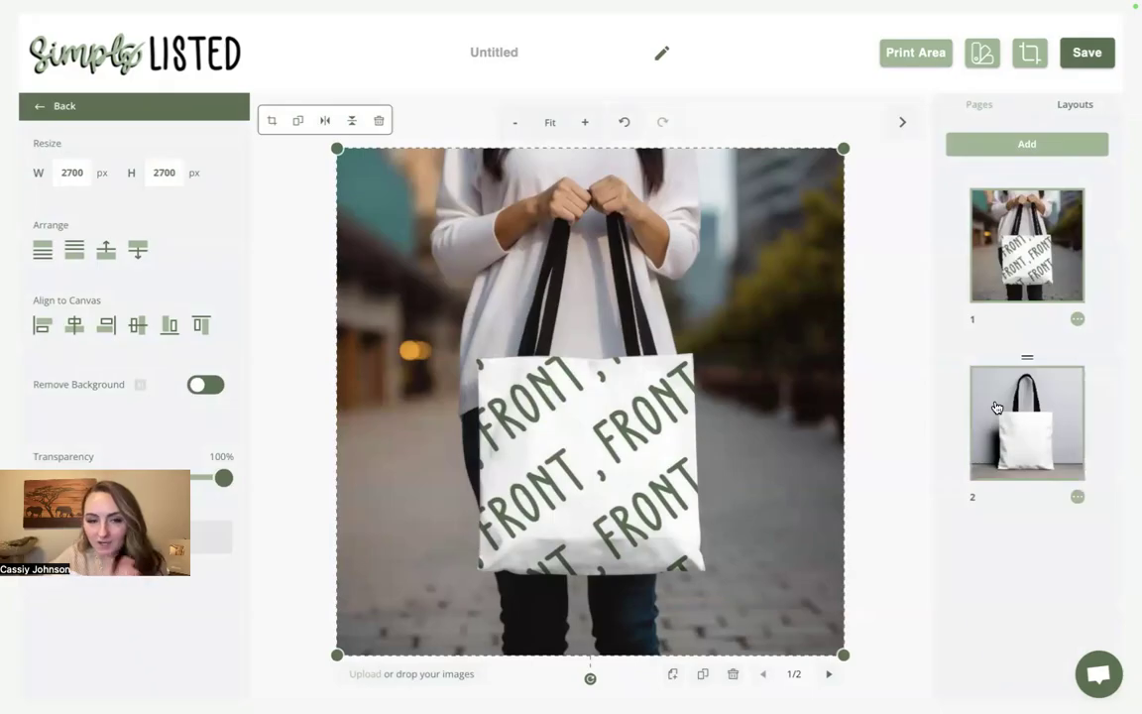
mouse_move(645, 434)
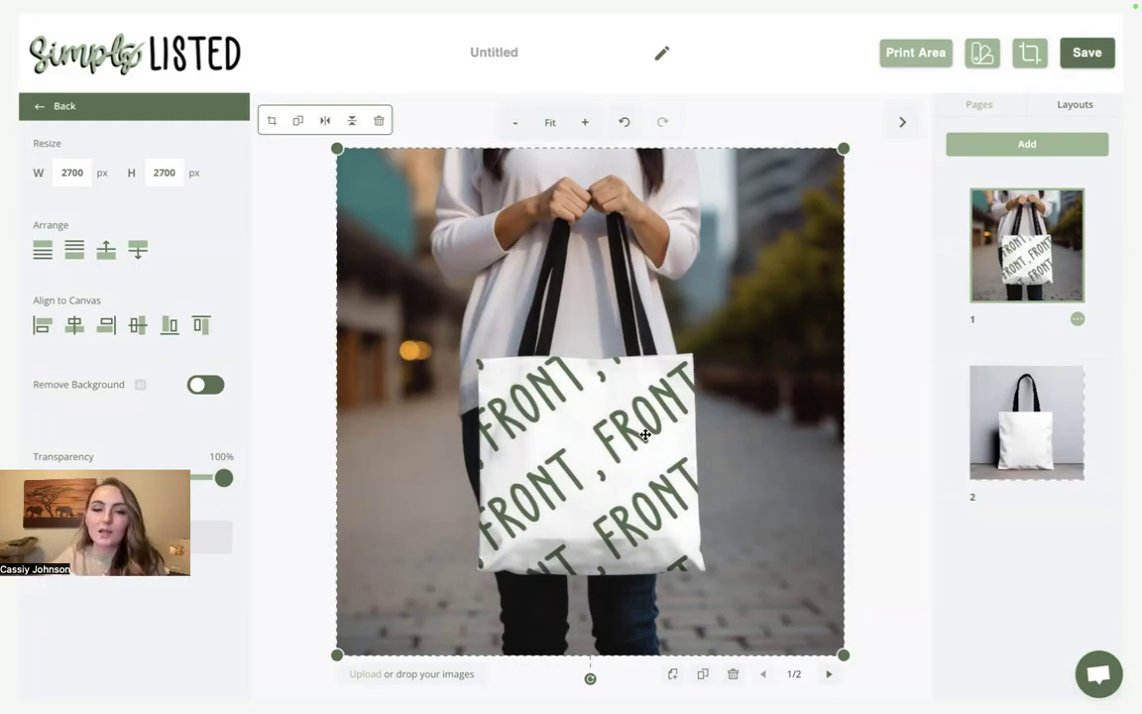
click(1056, 421)
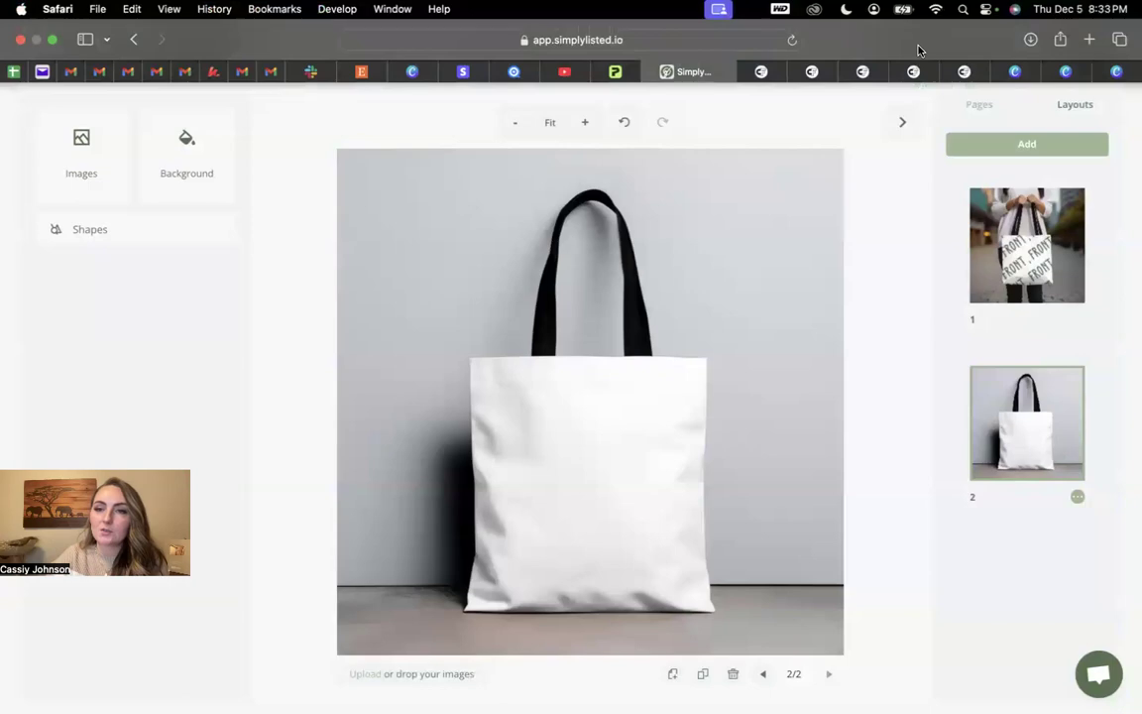
click(922, 61)
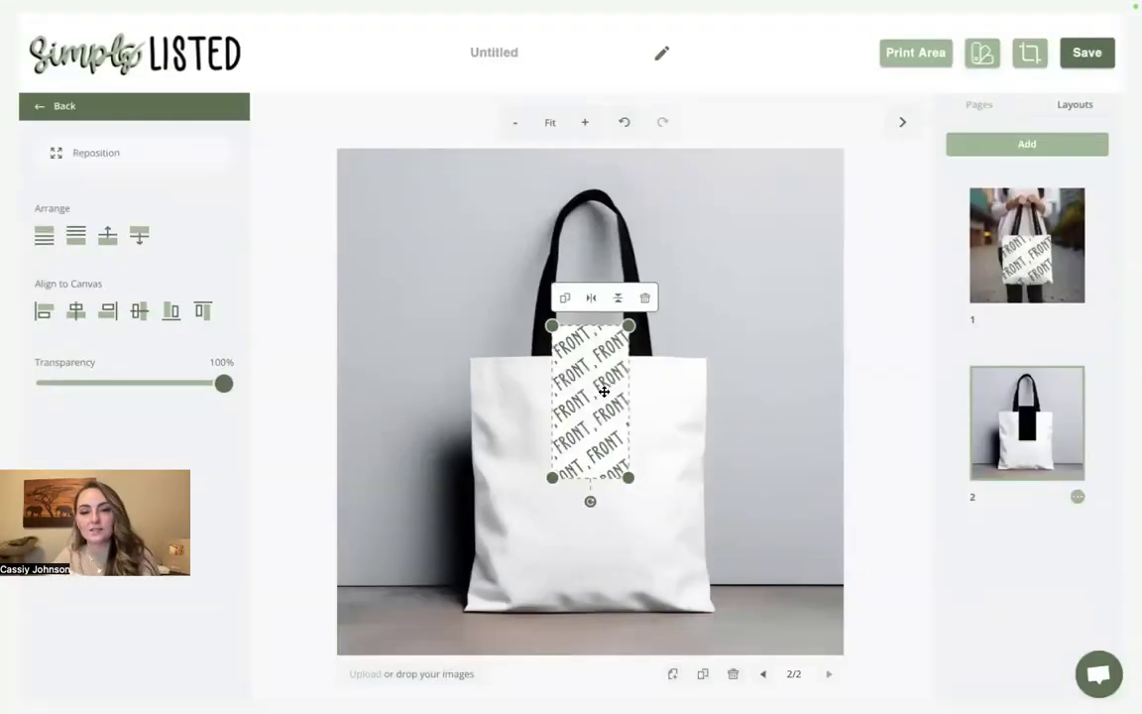
drag(603, 391, 522, 424)
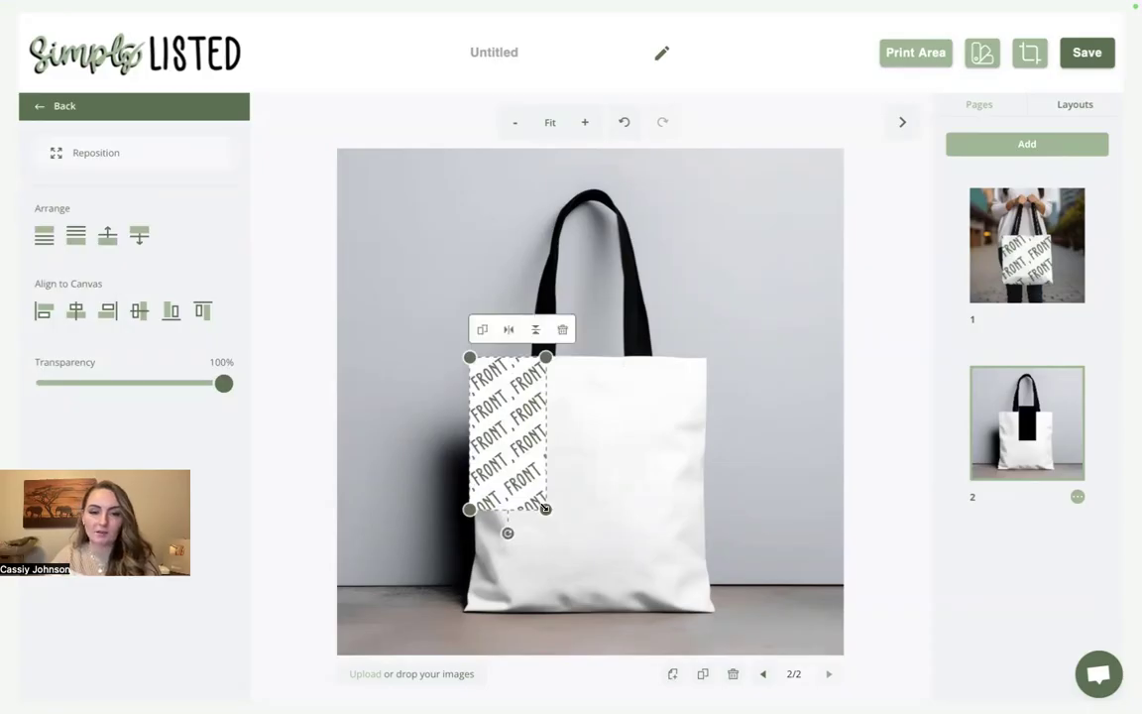
drag(545, 509, 754, 688)
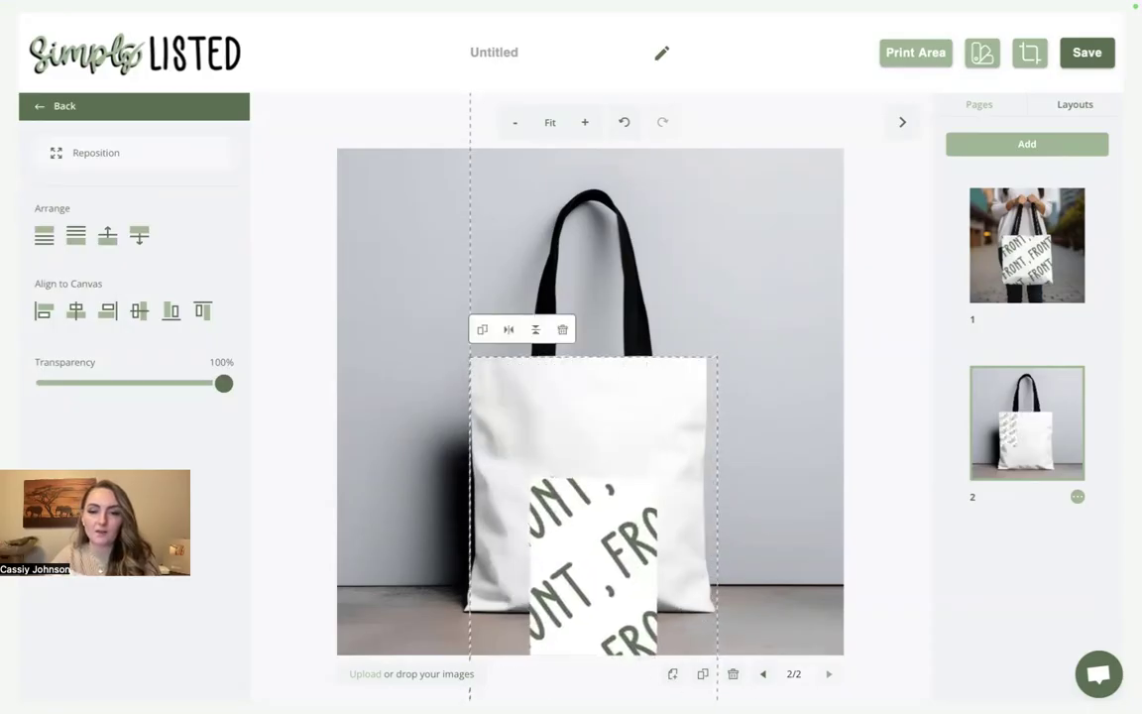
mouse_move(662, 566)
mouse_down()
mouse_move(644, 563)
mouse_move(662, 560)
mouse_up()
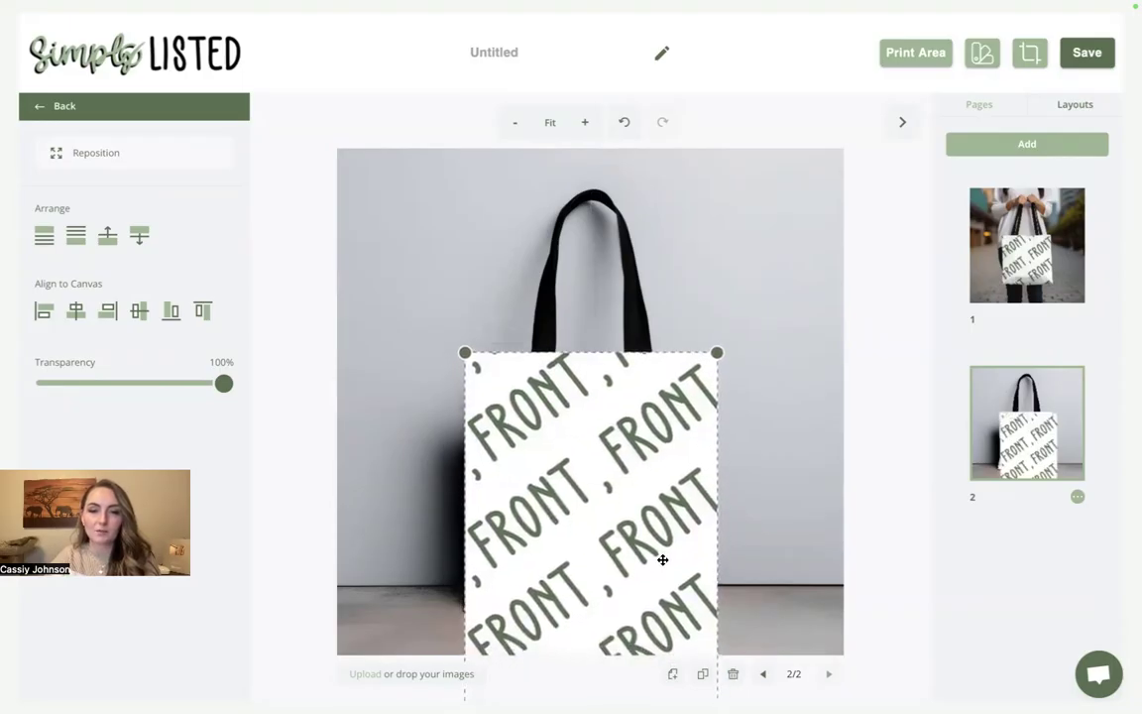
click(741, 301)
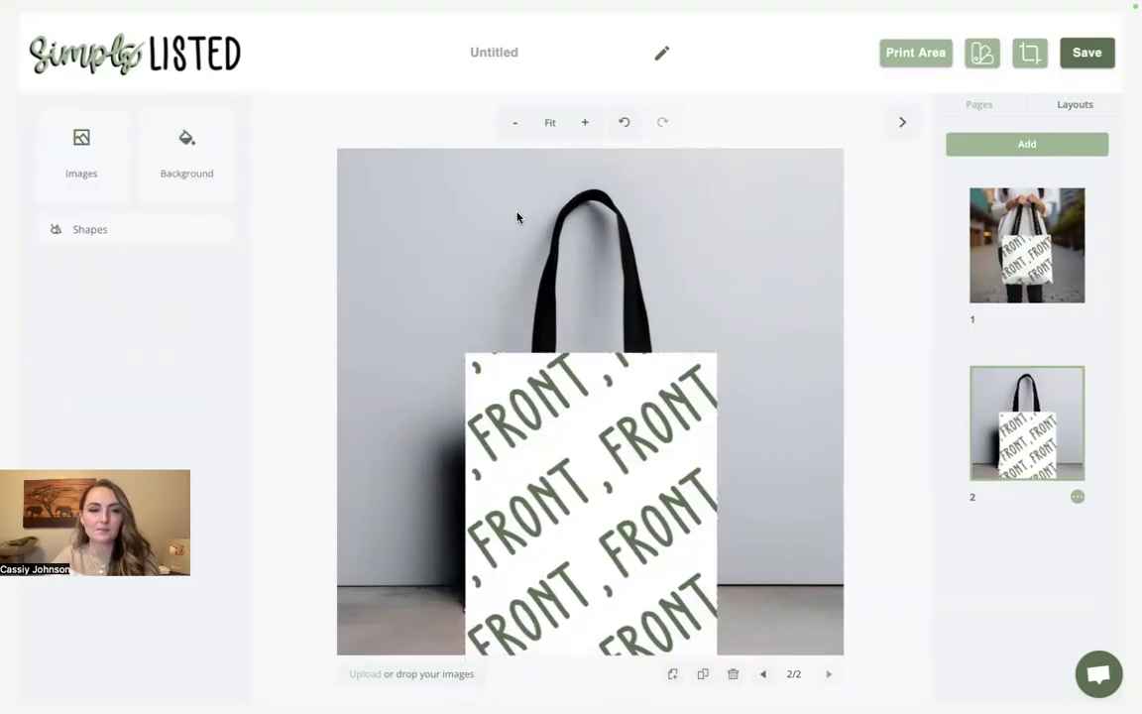
Upload Canva Mockup 5.png from the other black-handle tote folder in Downloads and add it to the center over page 2's print area.
click(102, 159)
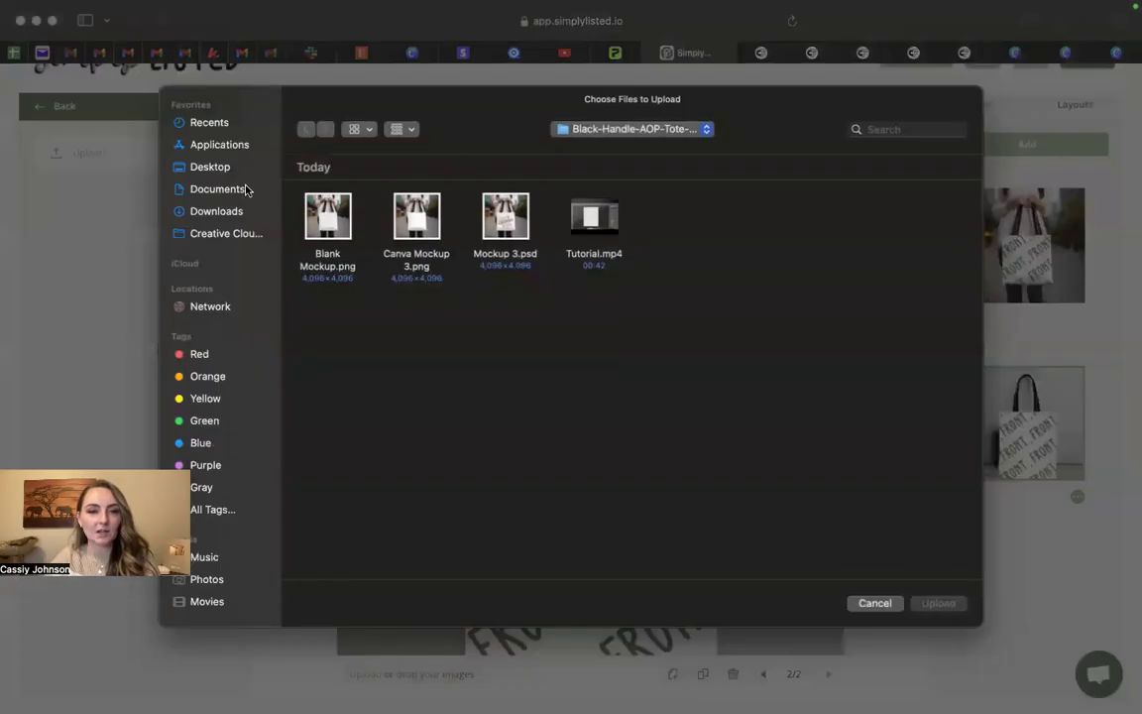
click(216, 211)
double_click(684, 226)
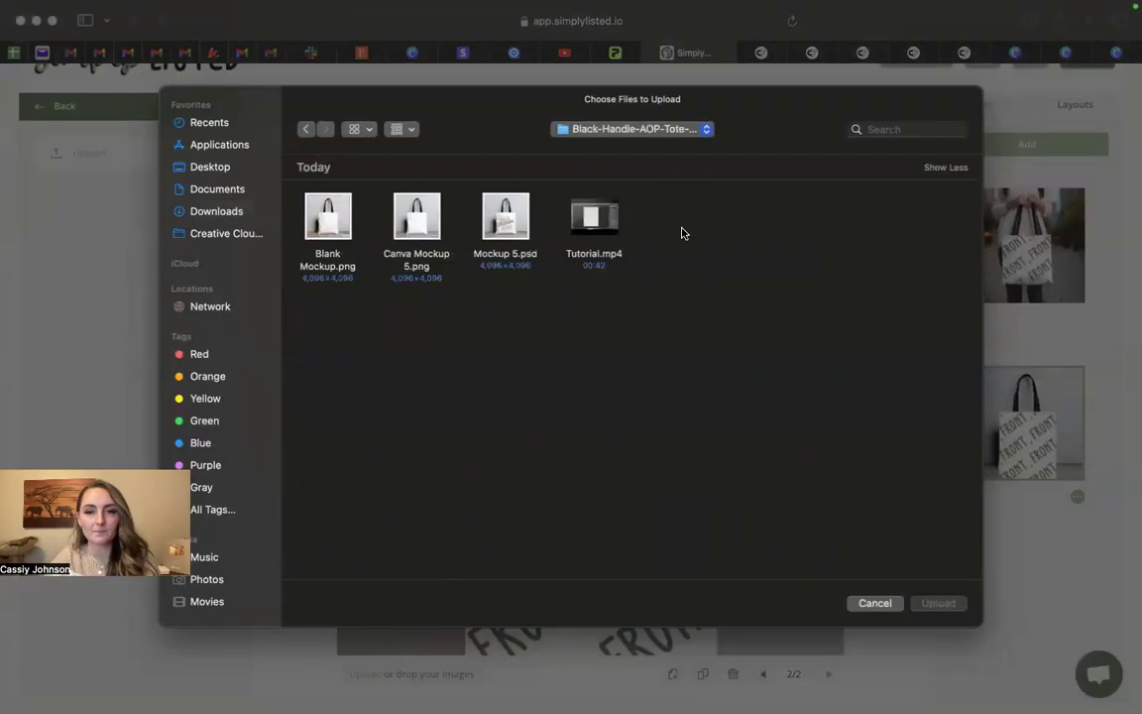
click(411, 256)
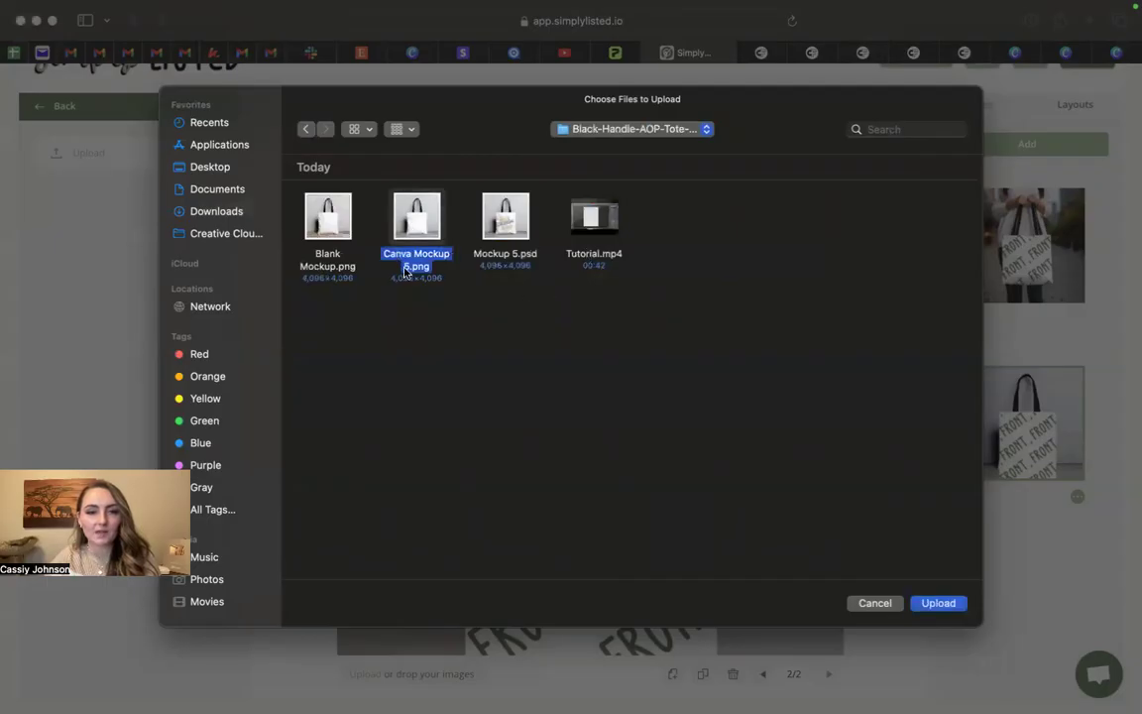
click(938, 603)
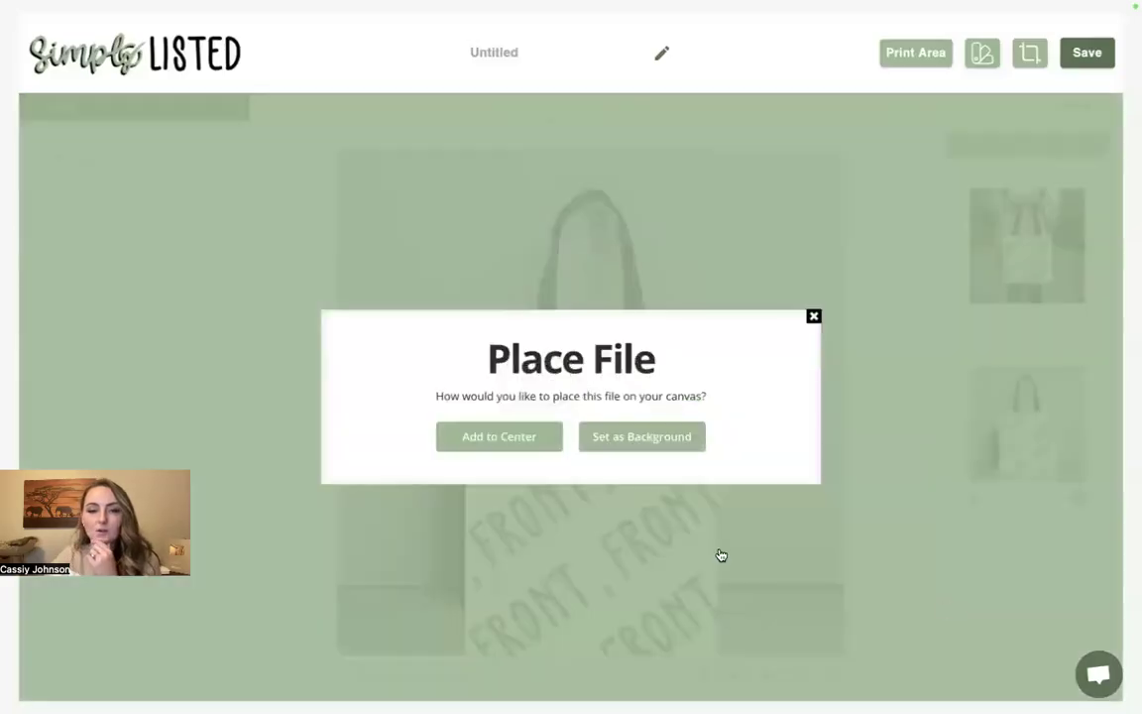
click(472, 436)
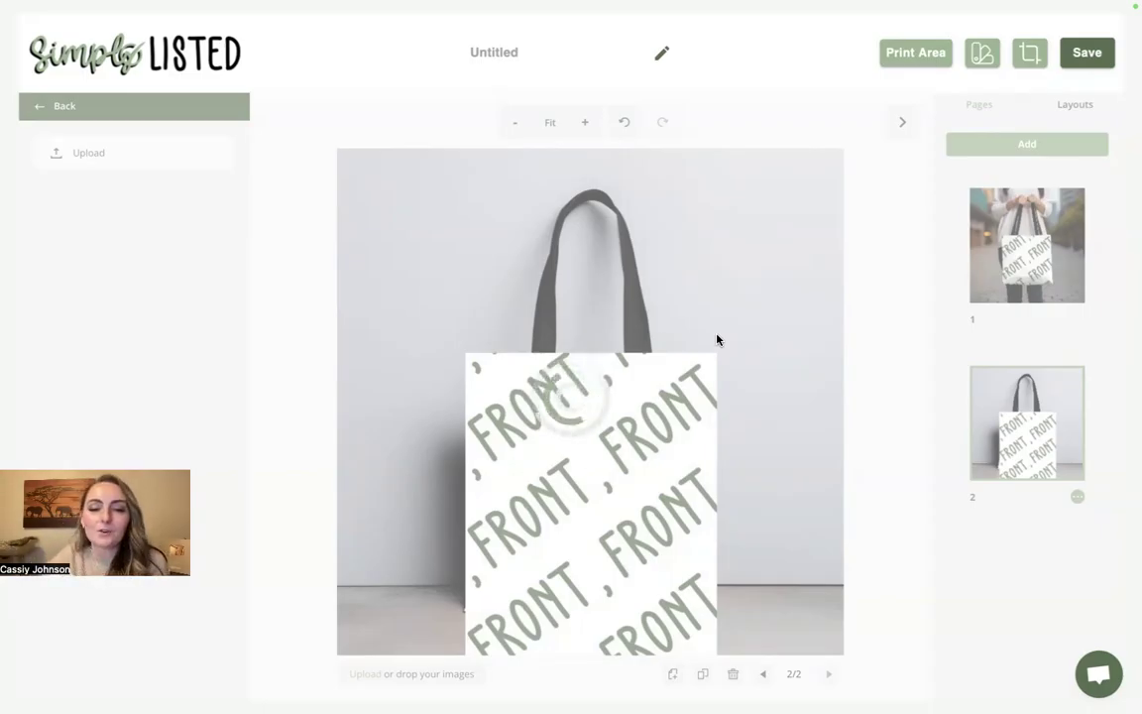
click(872, 232)
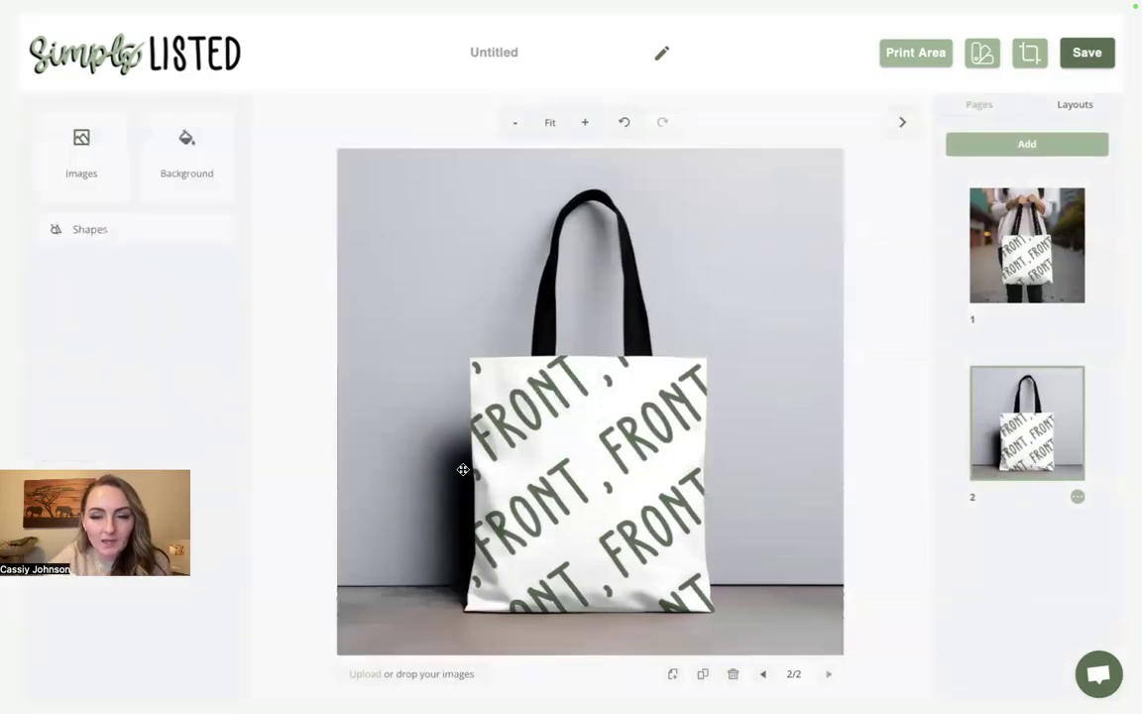
Name the listing template "AOP tote bag mockup" and save it.
click(1009, 271)
drag(525, 52, 478, 51)
text(AOop)
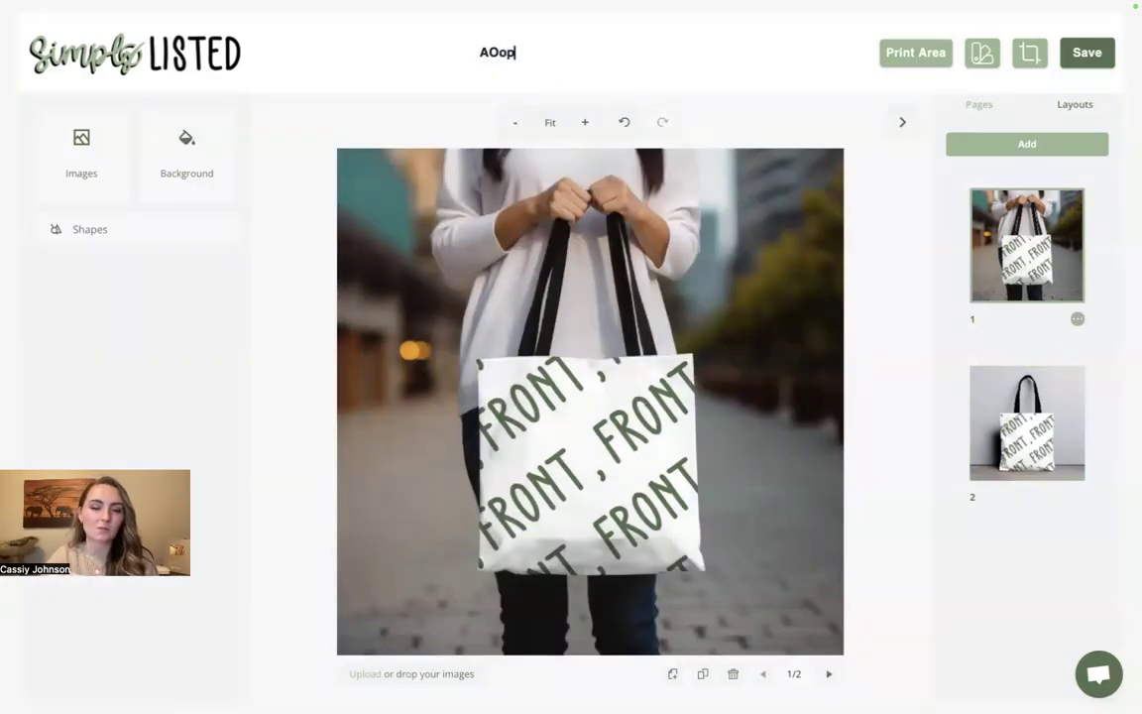
key(BackSpace)
key(BackSpace)
key(BackSpace)
text(P tote bag mockup)
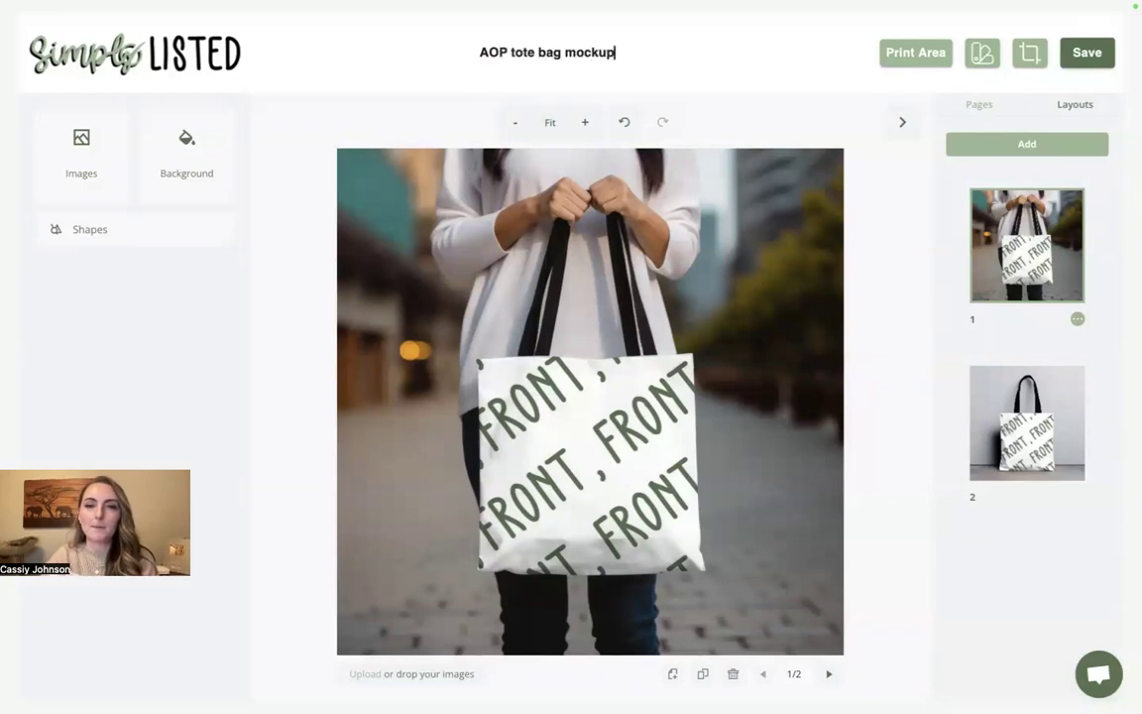
click(1087, 53)
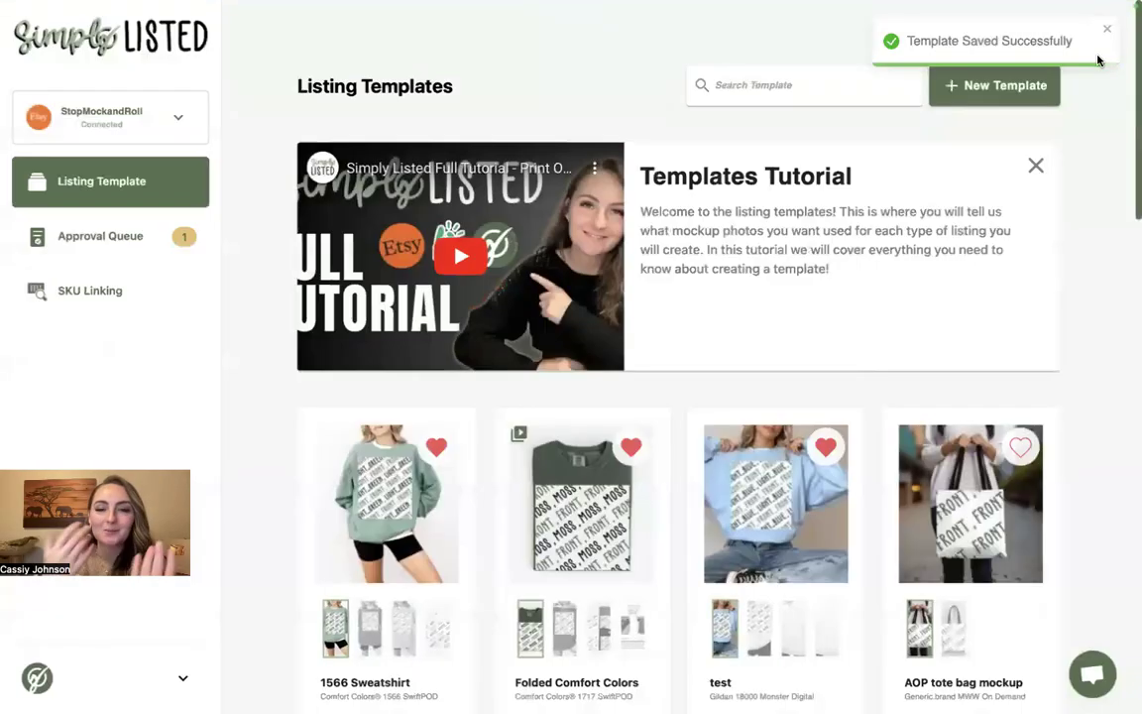
Open the existing Canvas Tote Bag listing template for editing.
scroll(981, 224, down, 6)
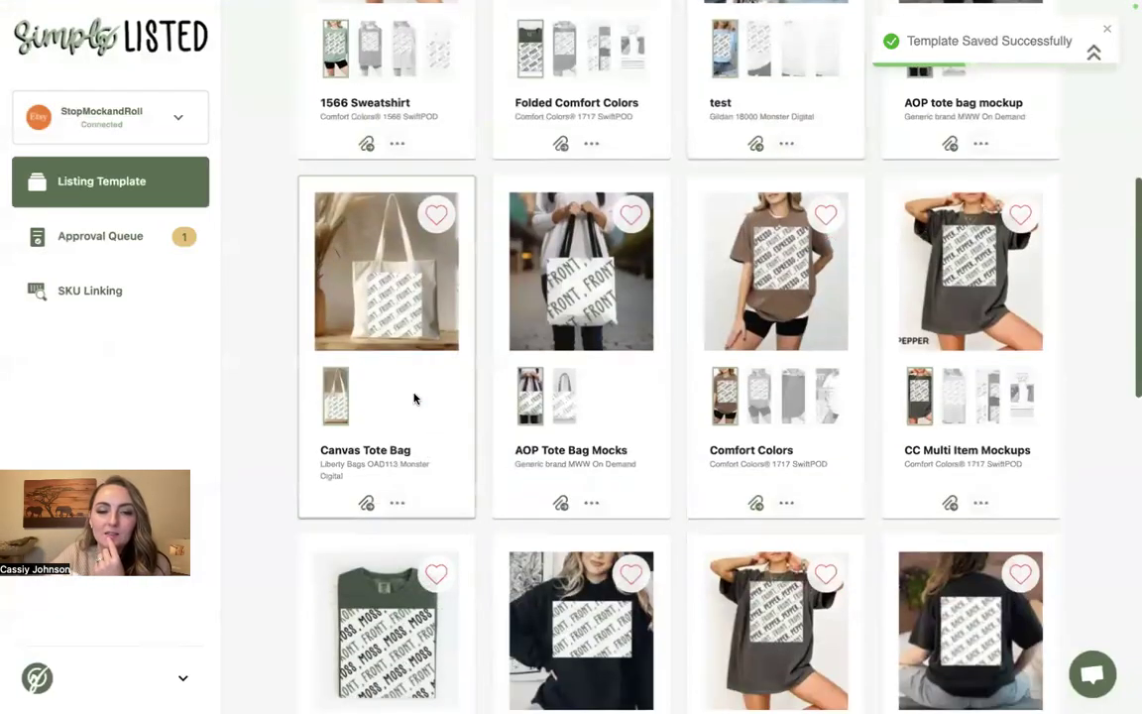
click(397, 503)
click(332, 289)
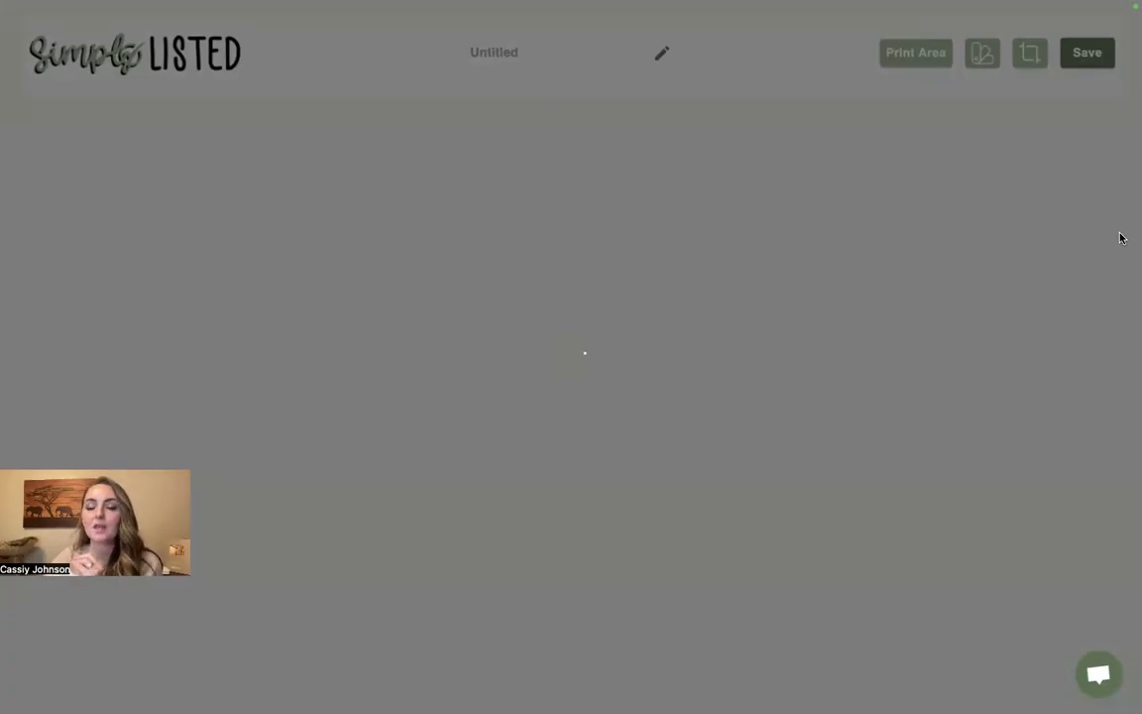
Switch to Creative Fabrica and examine the tote bag mockup listings, including the four-JPG Tote Bag Mockup's description.
mouse_move(976, 5)
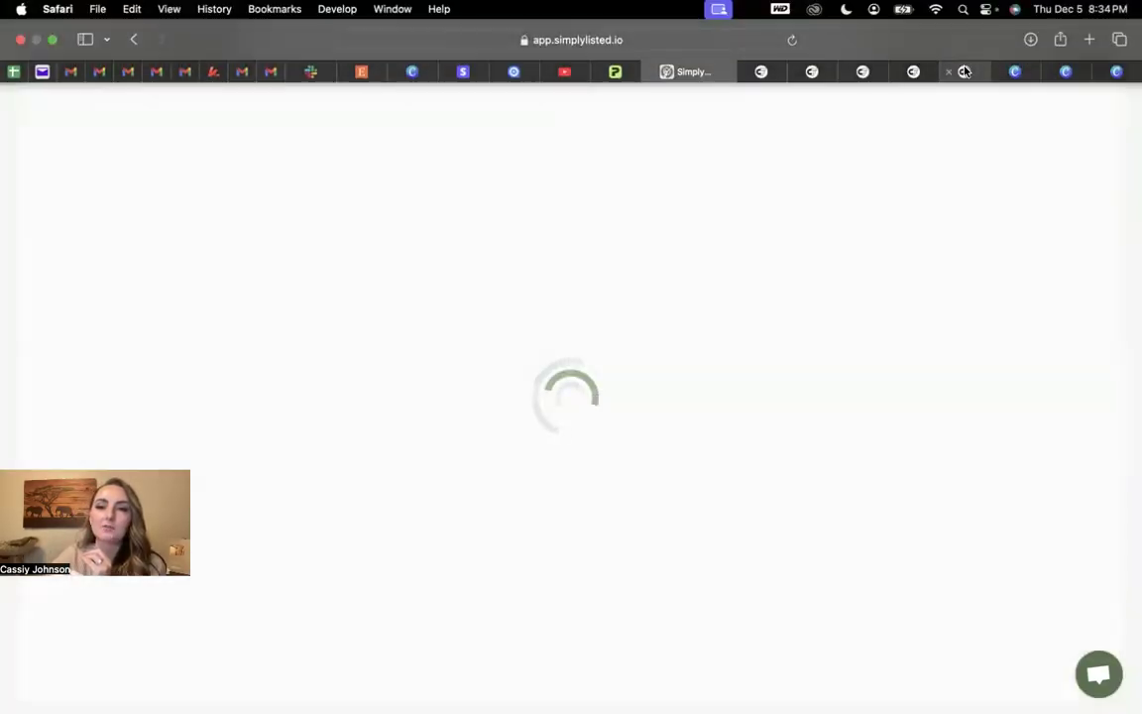
click(964, 71)
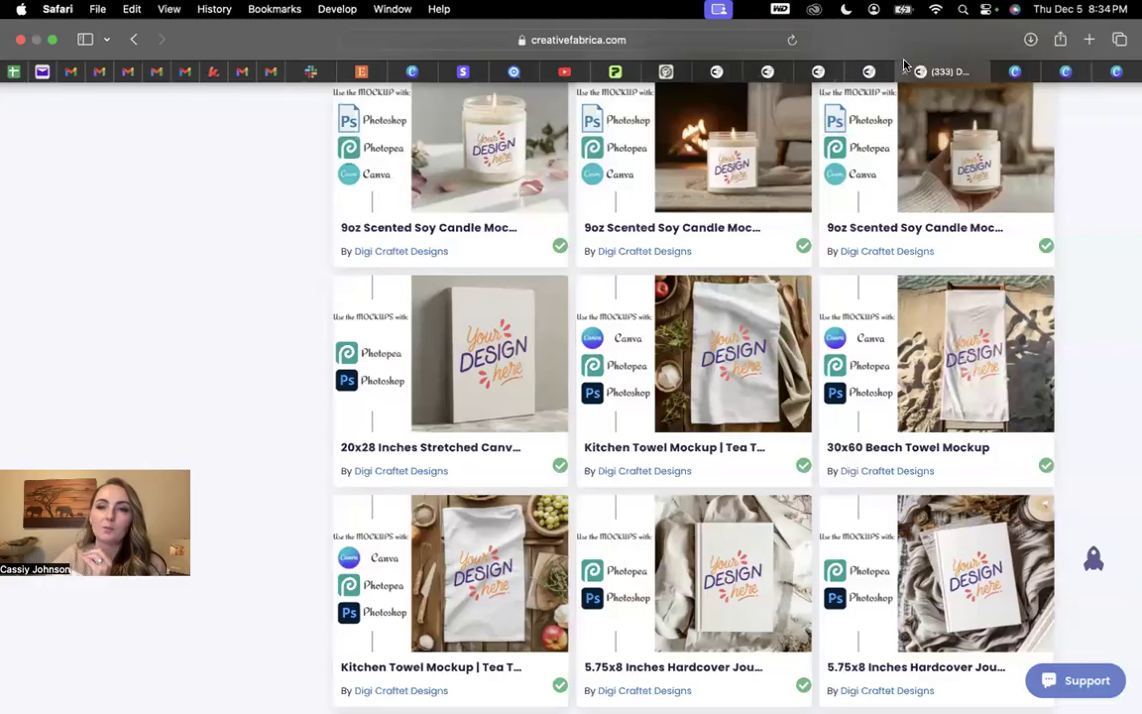
click(905, 69)
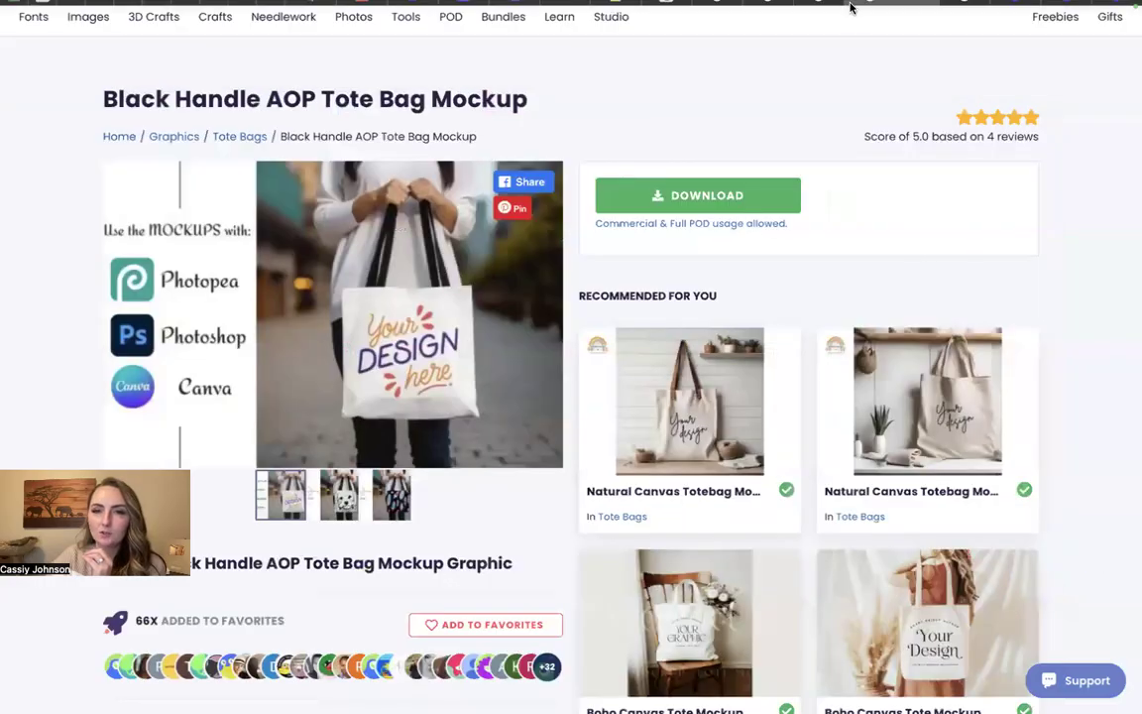
click(717, 71)
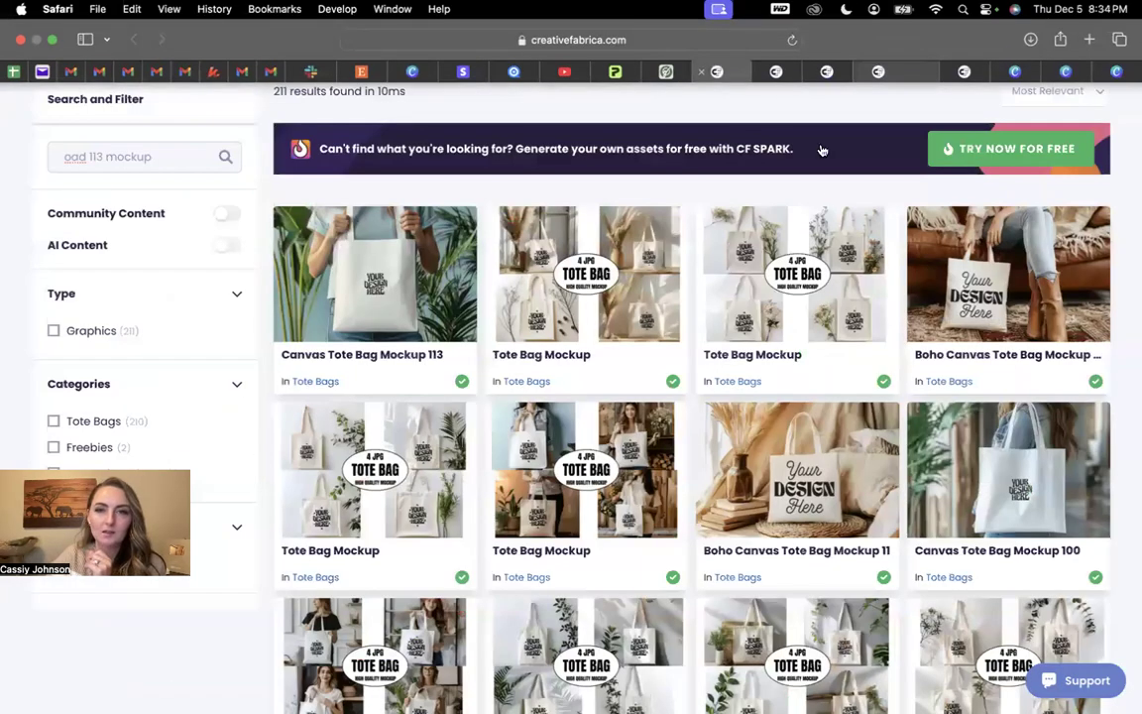
click(813, 70)
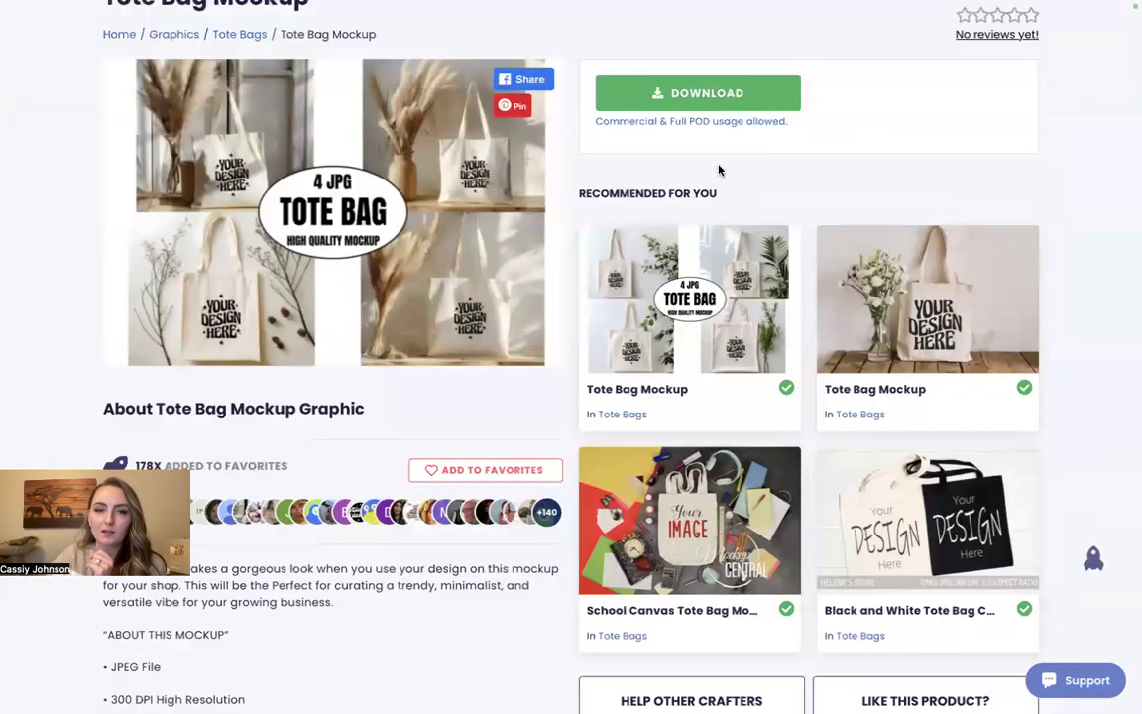
scroll(747, 227, down, 1)
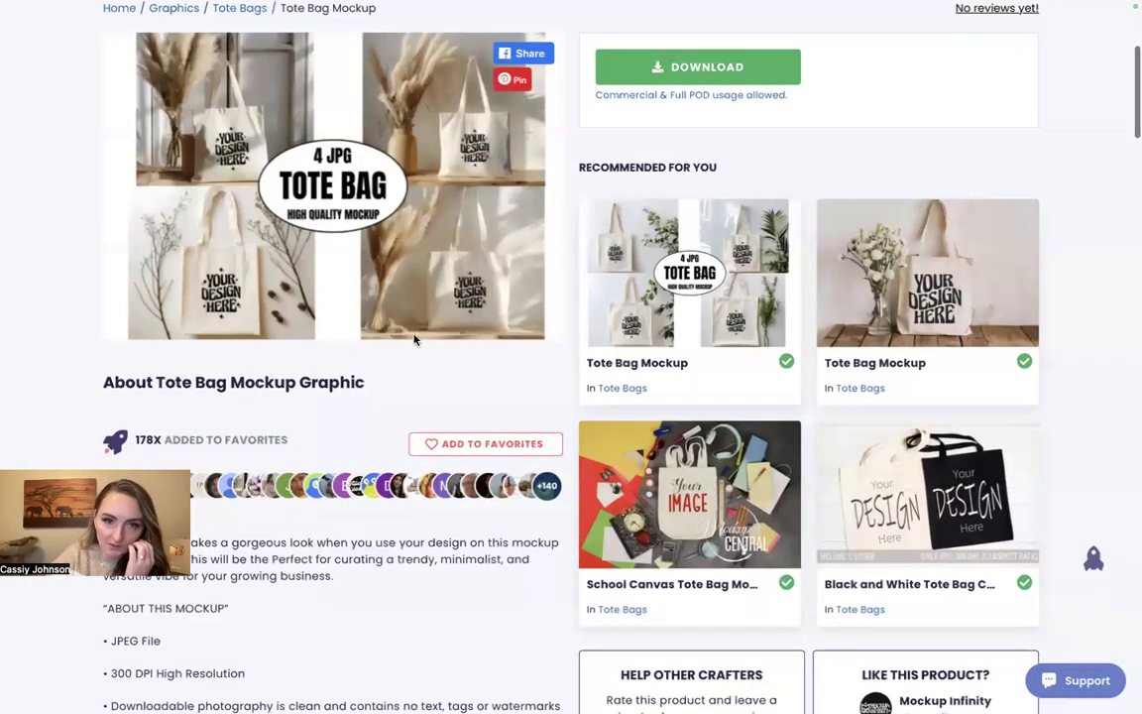
scroll(525, 315, up, 1)
scroll(555, 357, down, 5)
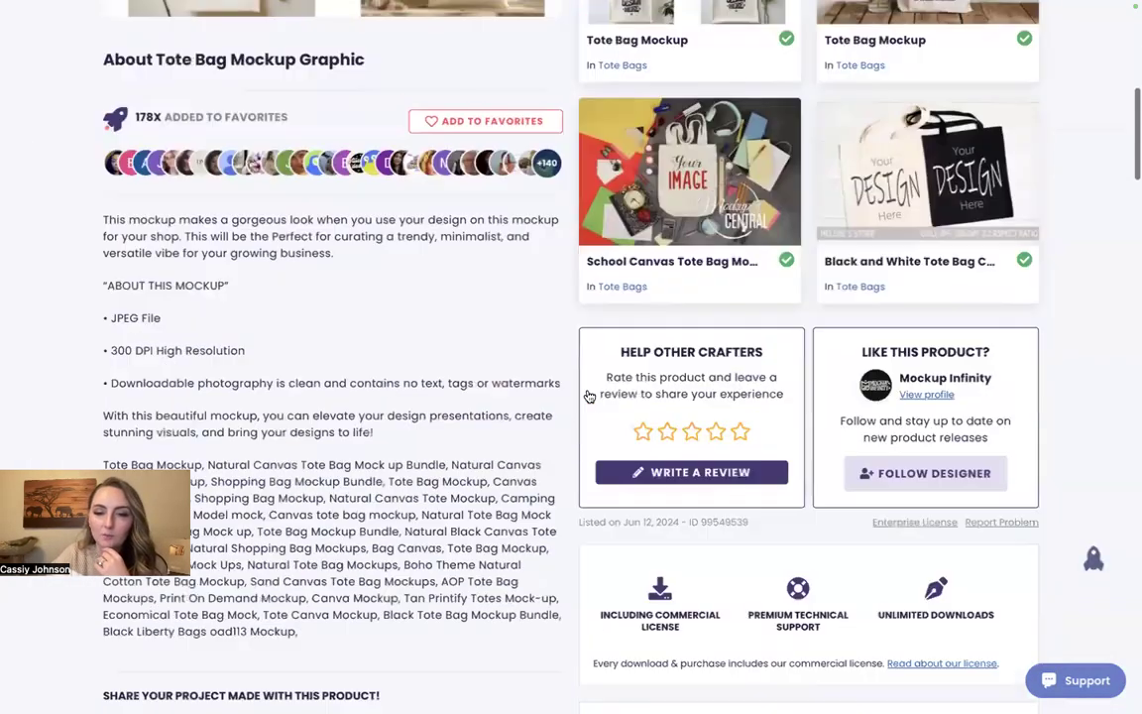
scroll(587, 395, down, 4)
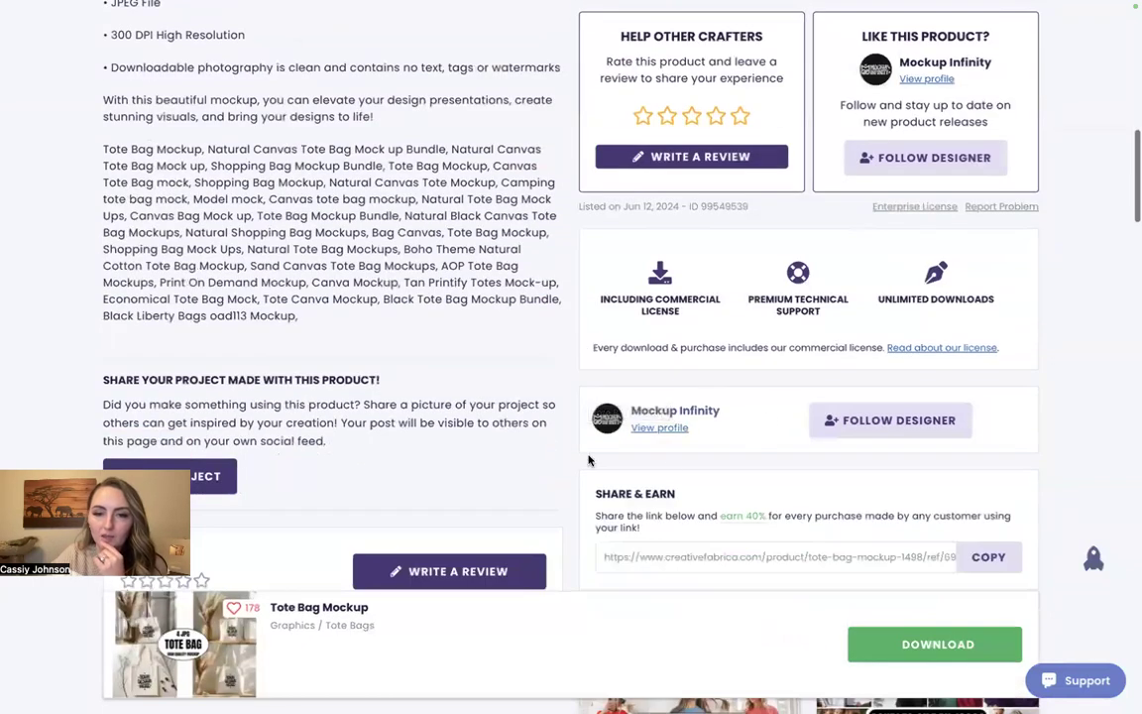
scroll(820, 440, up, 5)
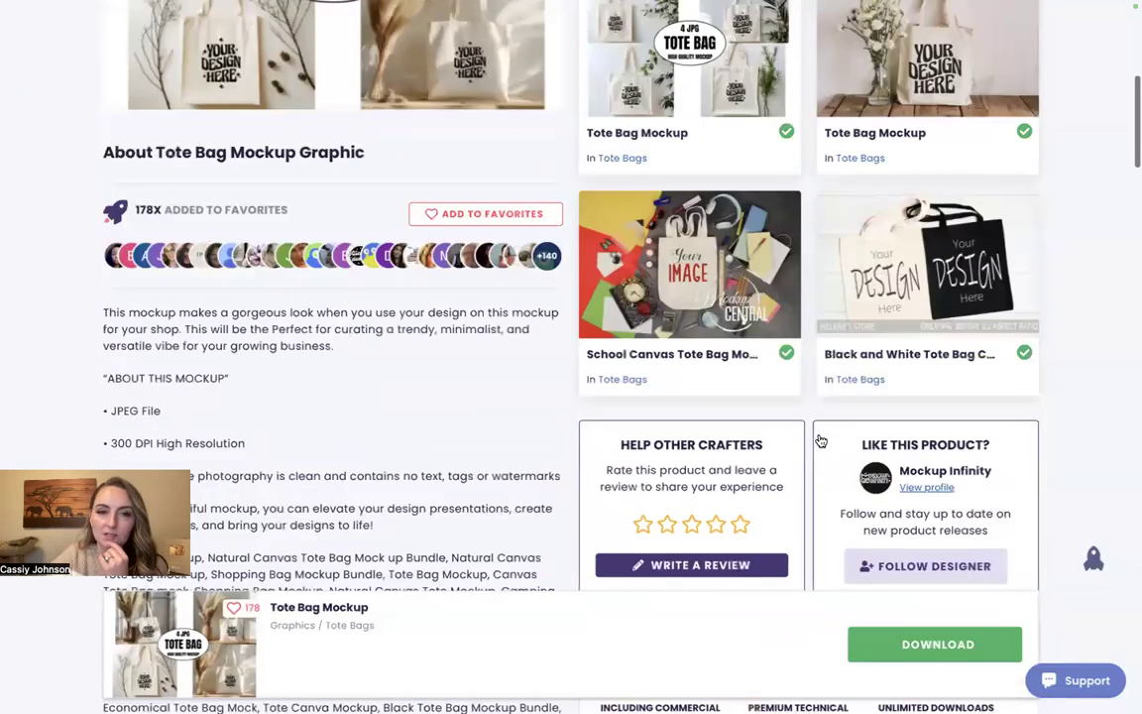
scroll(817, 377, up, 5)
scroll(814, 290, down, 1)
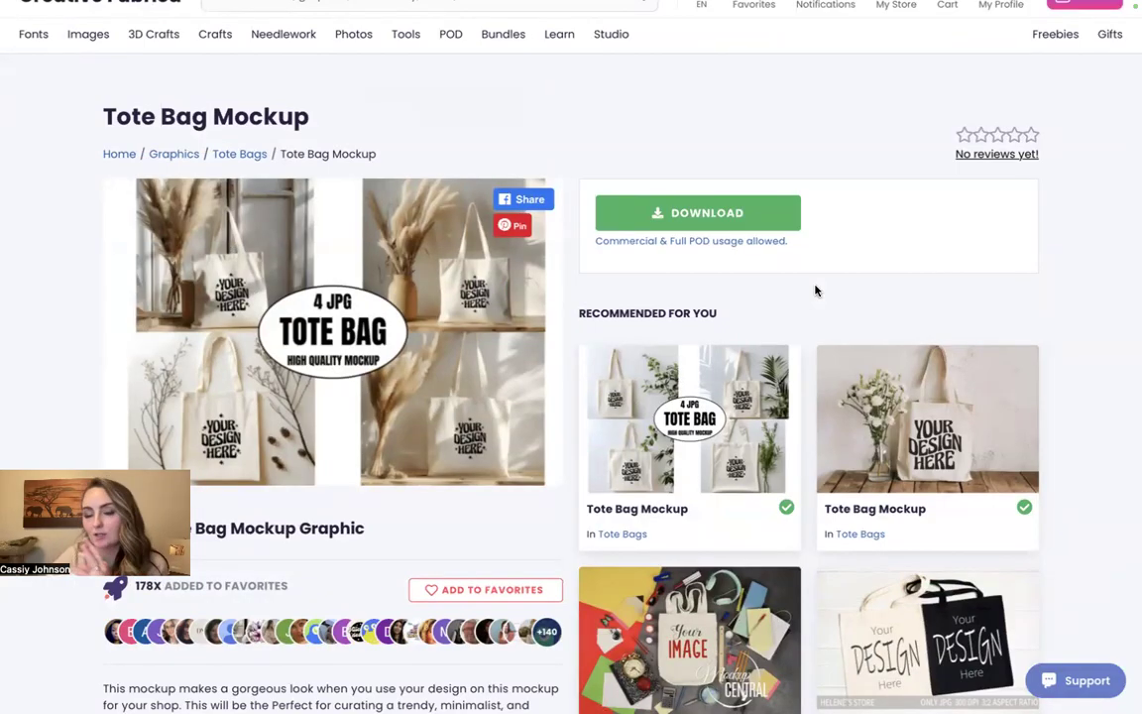
Return to Simply Listed and delete the front print area from the Canvas Tote Bag template.
mouse_move(793, 8)
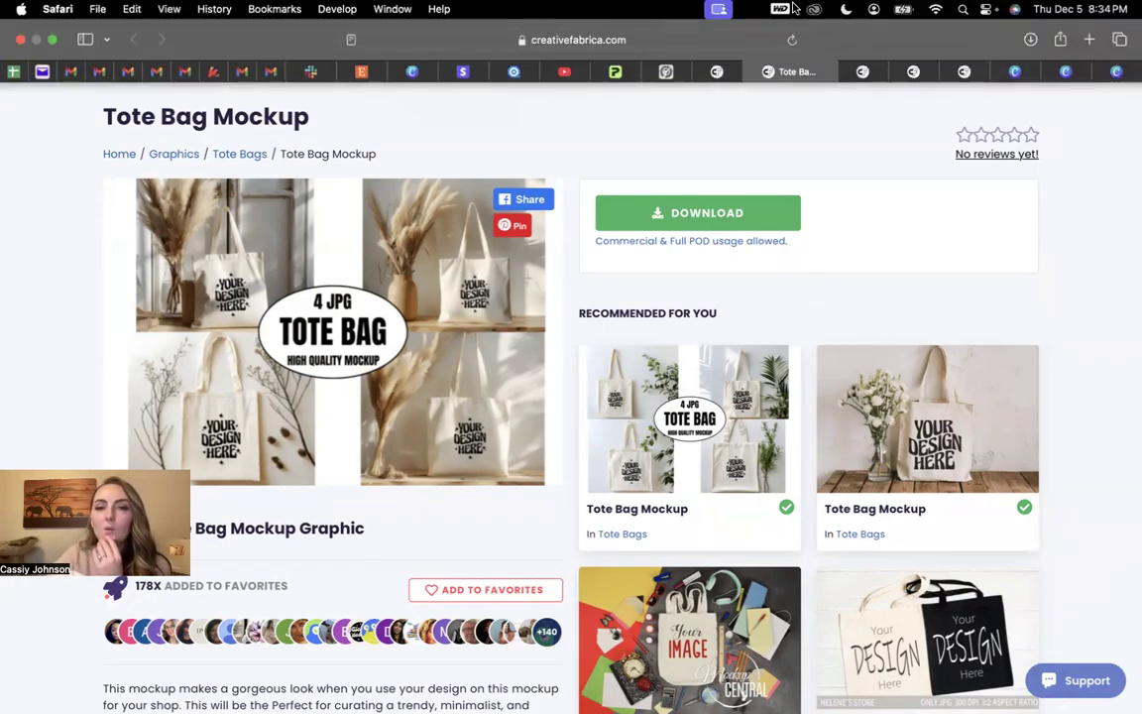
click(665, 70)
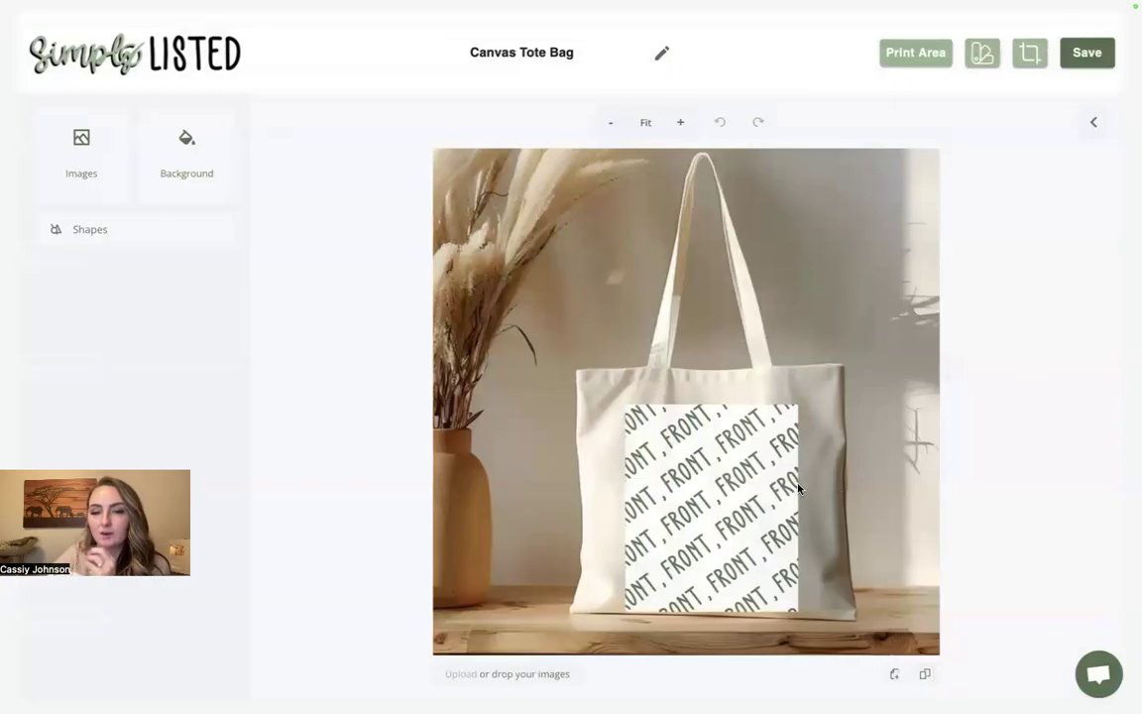
click(721, 495)
key(Delete)
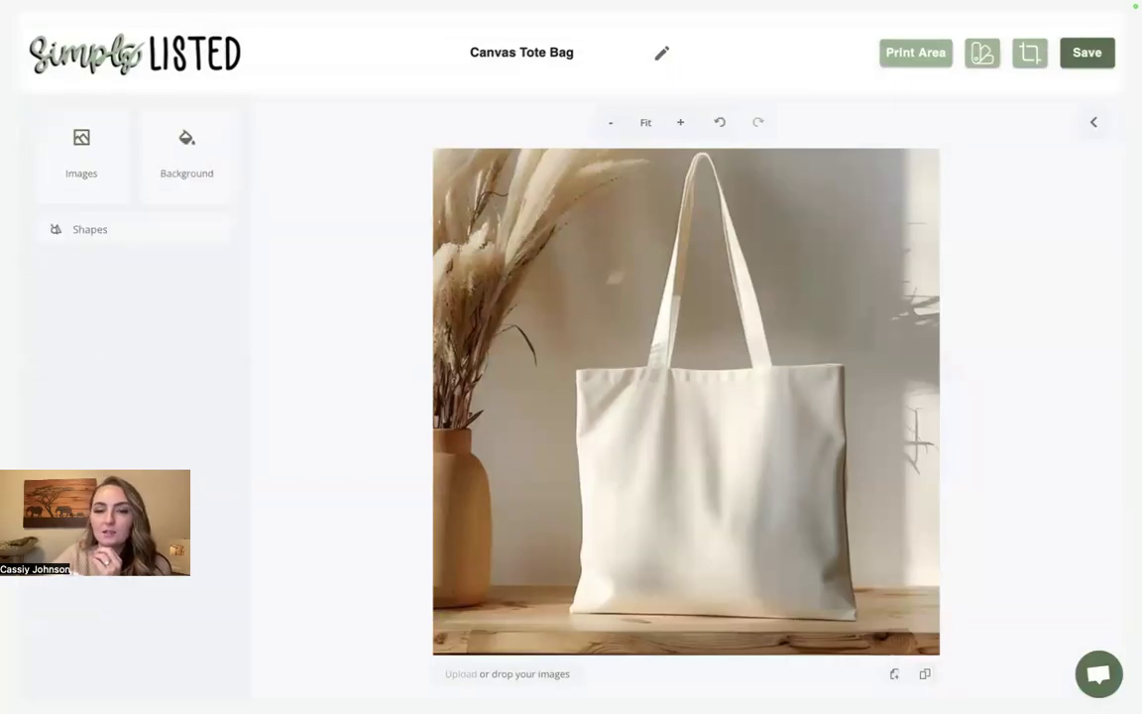
Scale the template's background image to 143% and apply it.
click(191, 157)
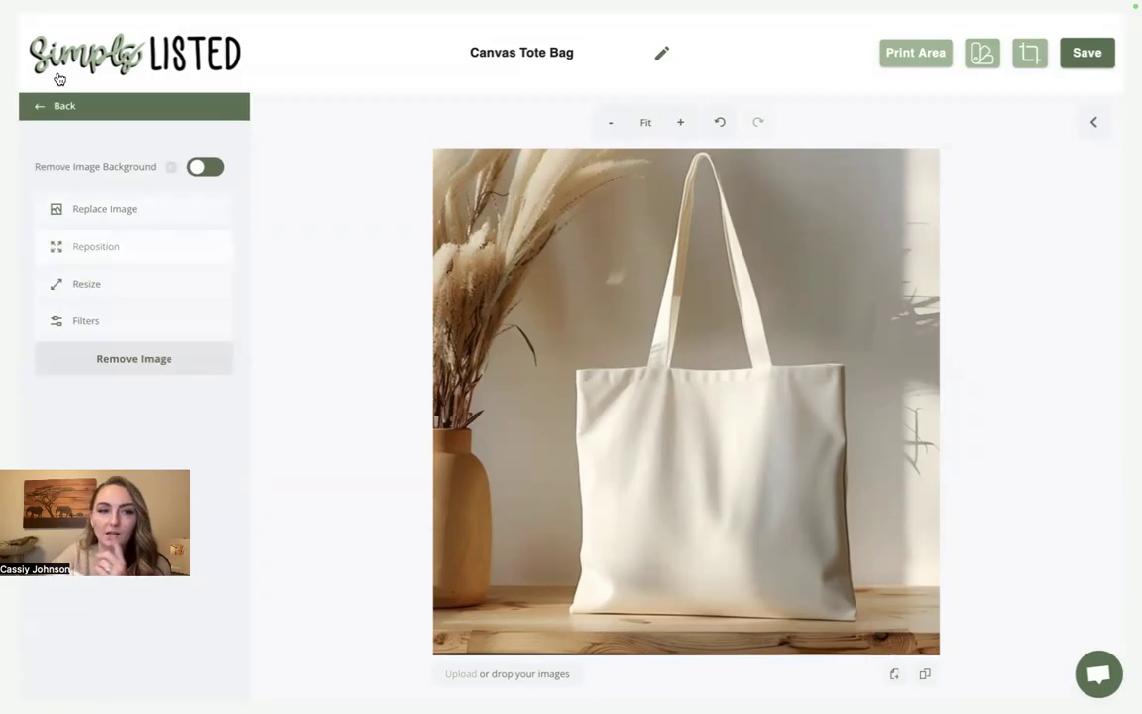
click(37, 104)
click(183, 166)
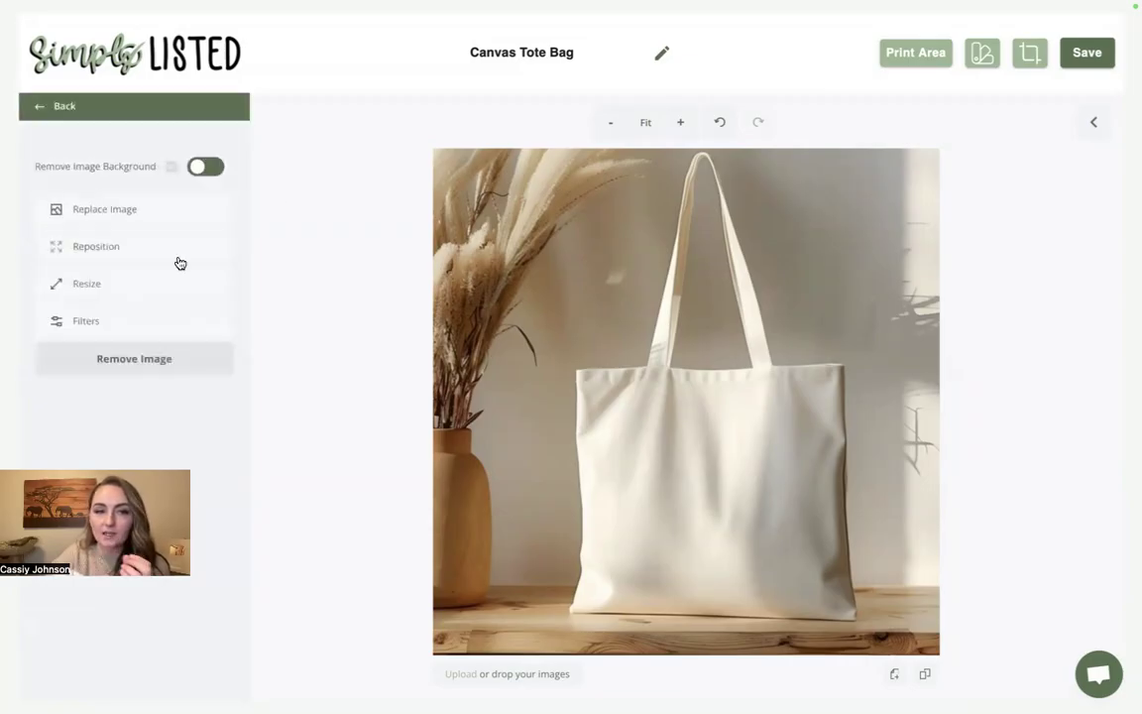
click(117, 245)
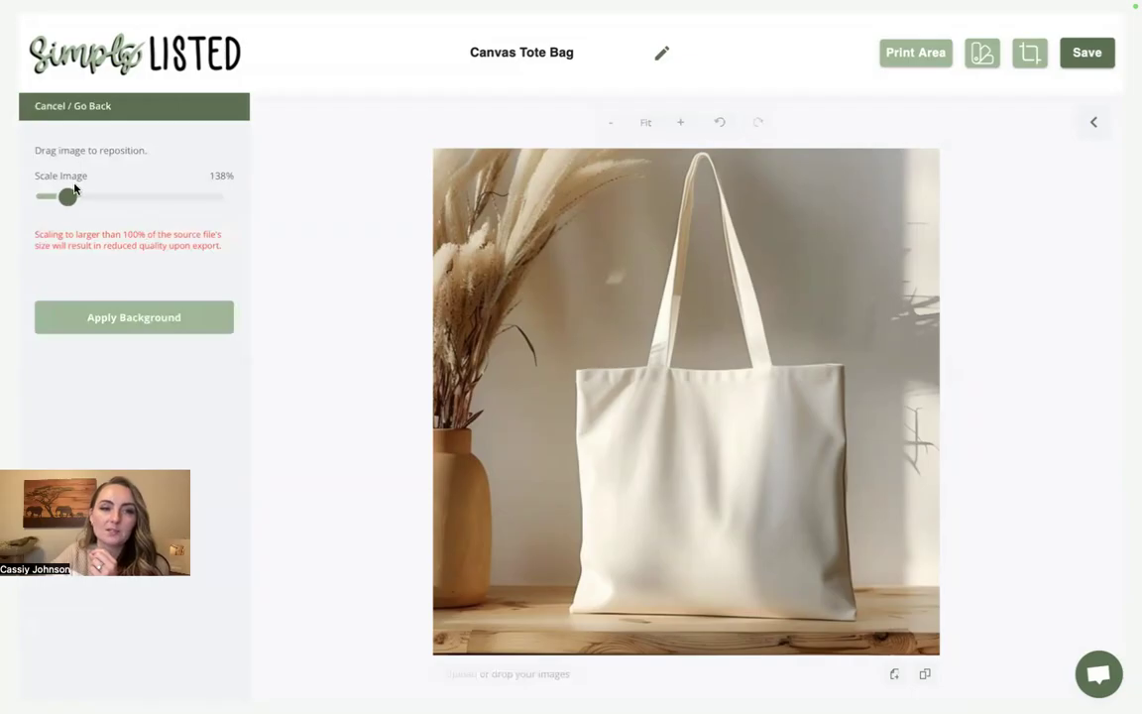
mouse_move(67, 195)
mouse_down()
mouse_move(3, 210)
mouse_move(69, 204)
mouse_up()
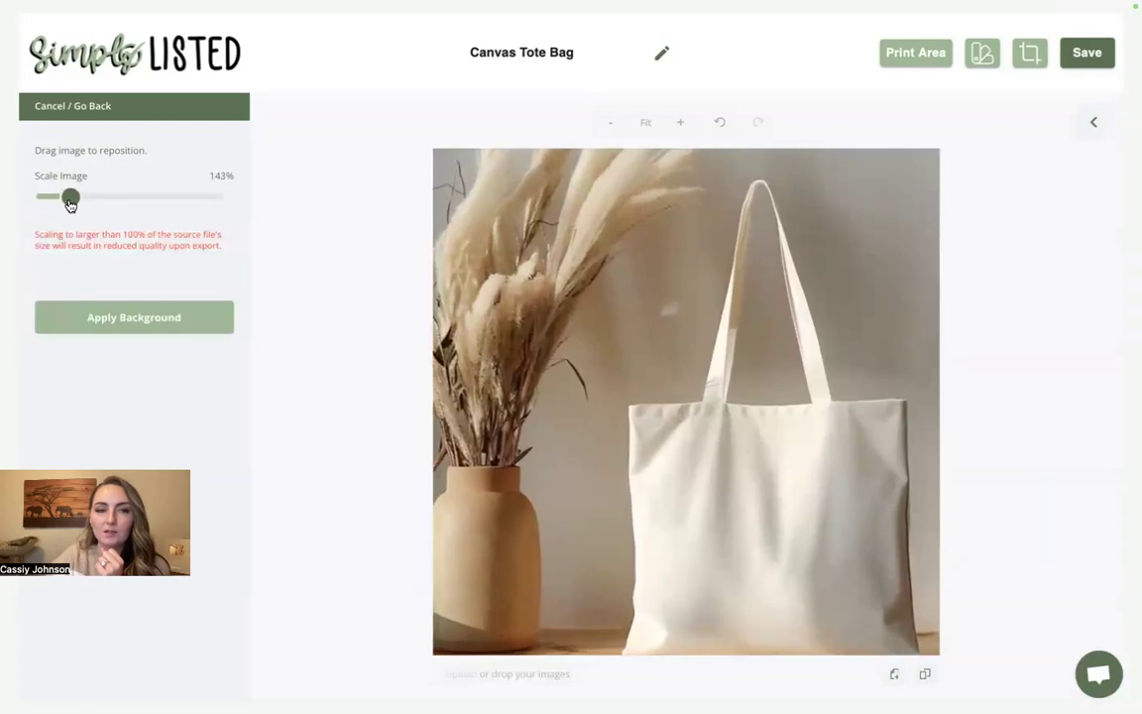
click(148, 319)
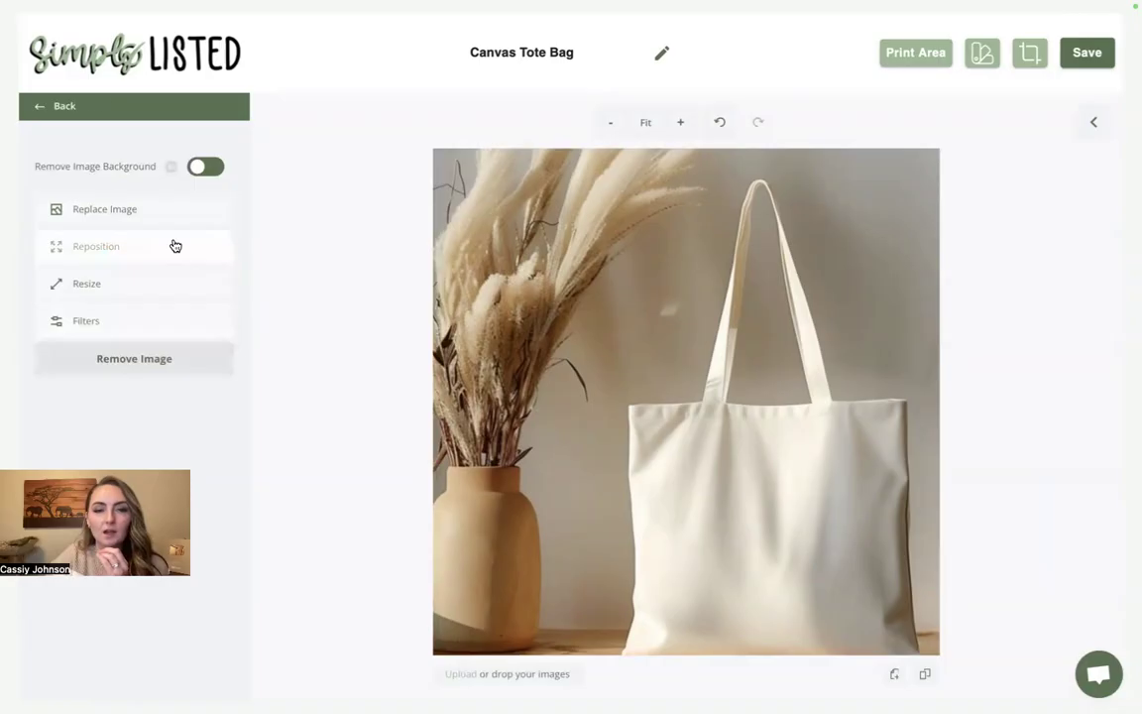
Reposition the background image so the whole tote sits near the middle of the canvas, and apply it.
click(174, 246)
drag(634, 362, 576, 339)
click(179, 312)
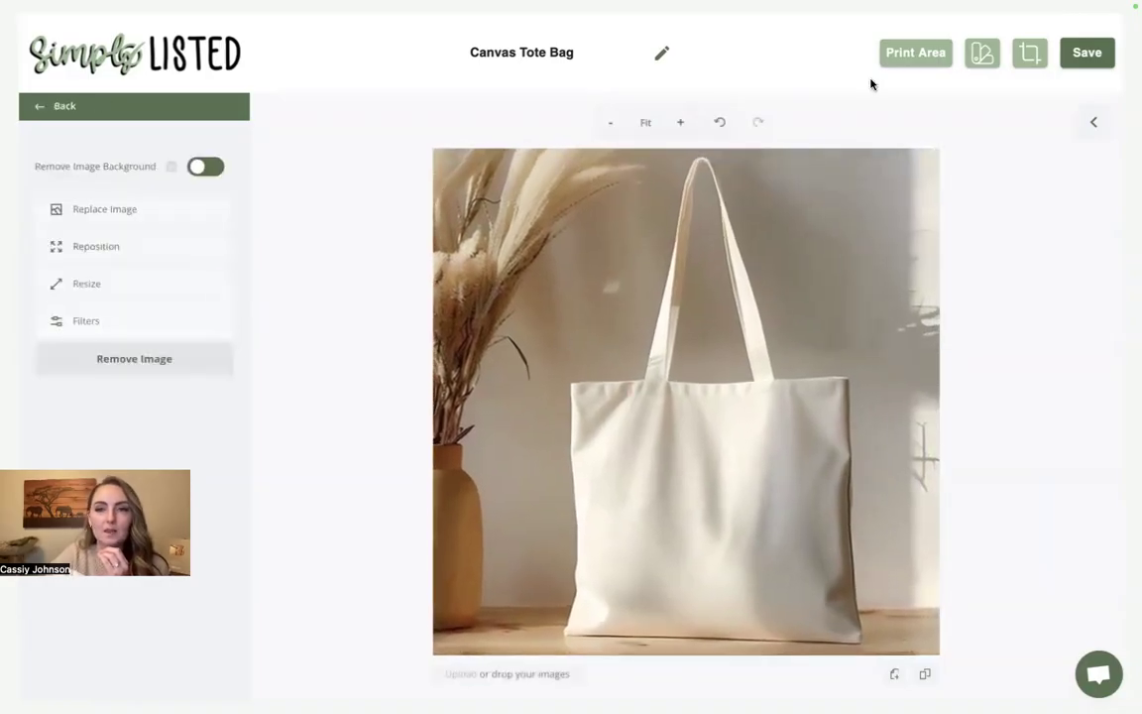
Add the front print area at 92% transparency, then enlarge and position it on the canvas tote's body below the handles.
click(915, 65)
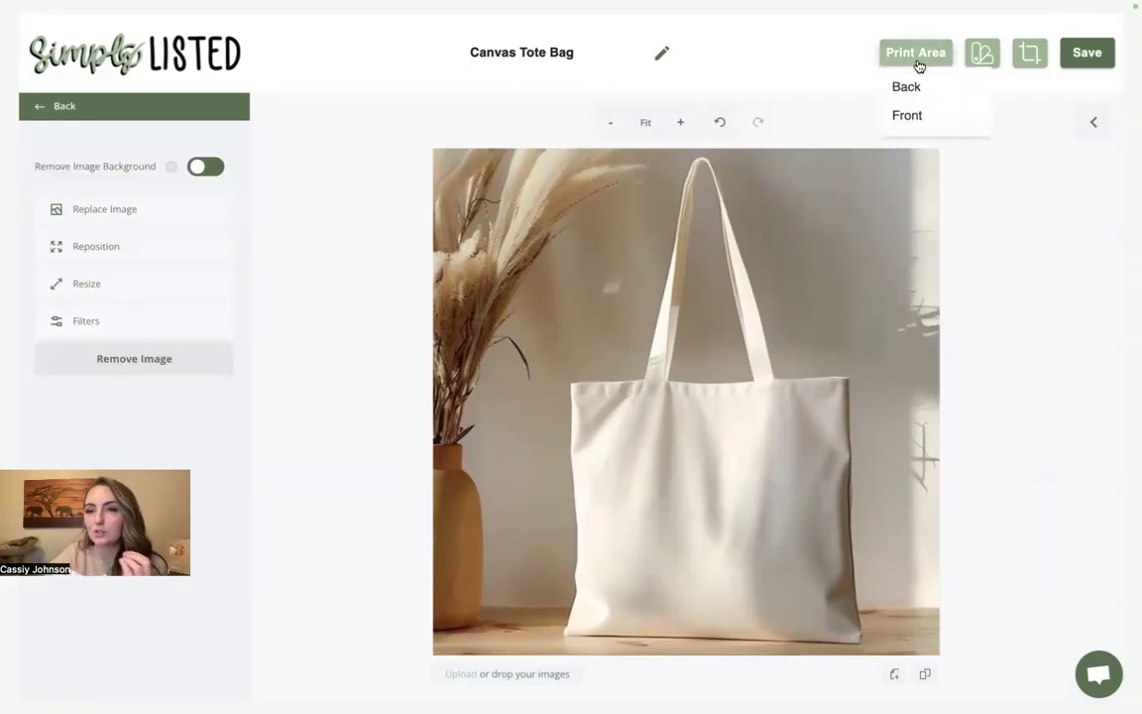
click(907, 115)
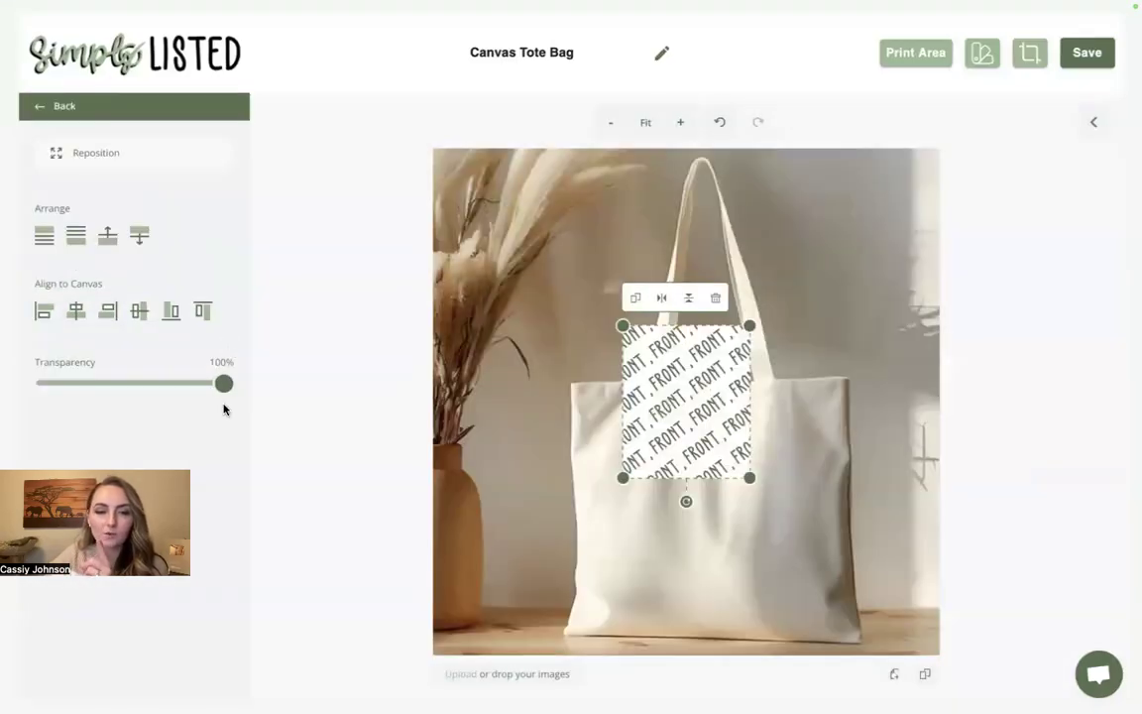
drag(224, 384, 209, 389)
drag(693, 364, 690, 439)
drag(747, 553, 811, 630)
drag(772, 552, 772, 560)
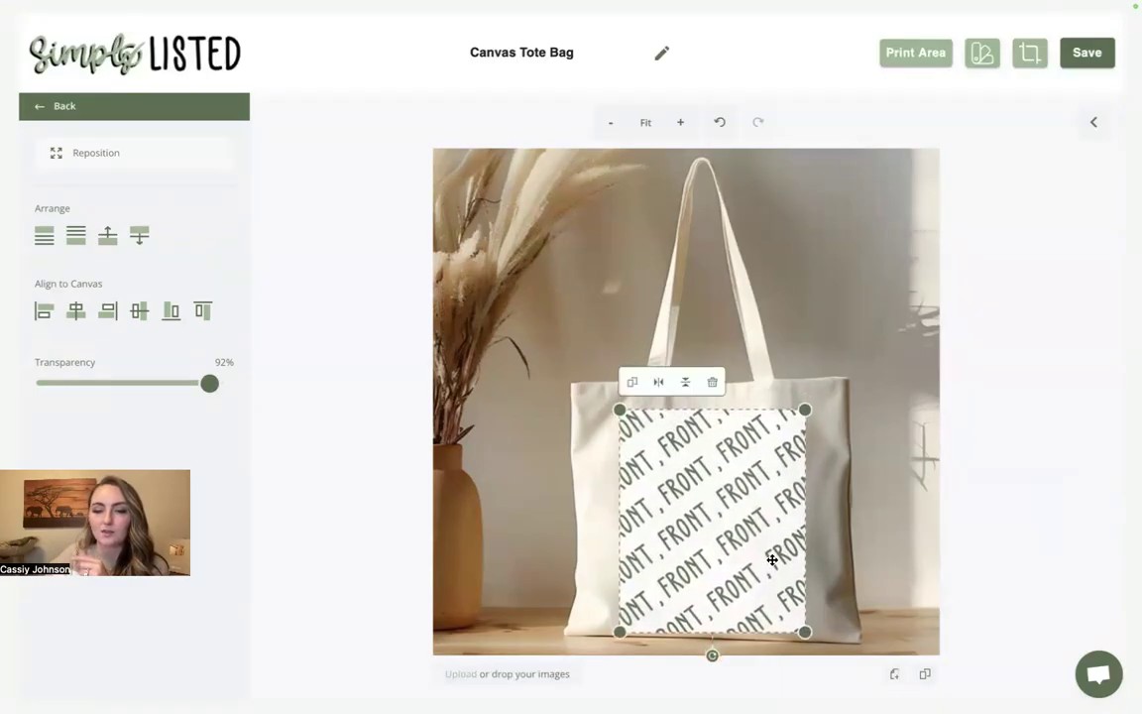
click(996, 347)
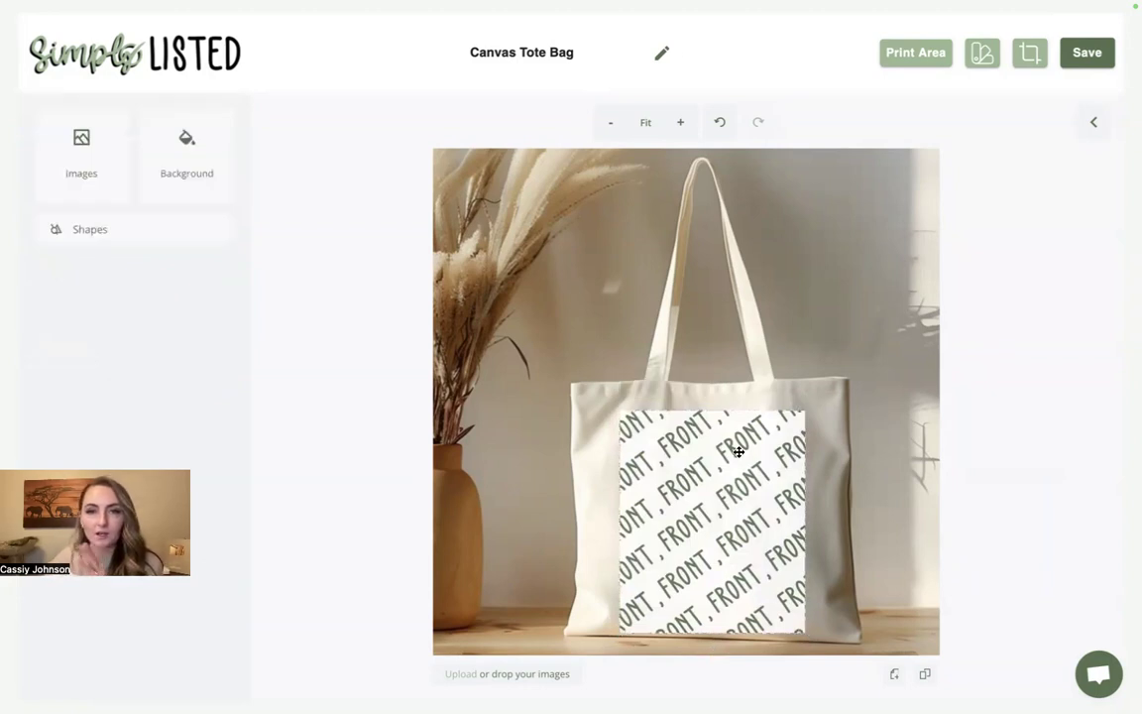
Switch to Printify and open the Cotton Canvas Tote Bag from the product list to view its design placement.
click(548, 76)
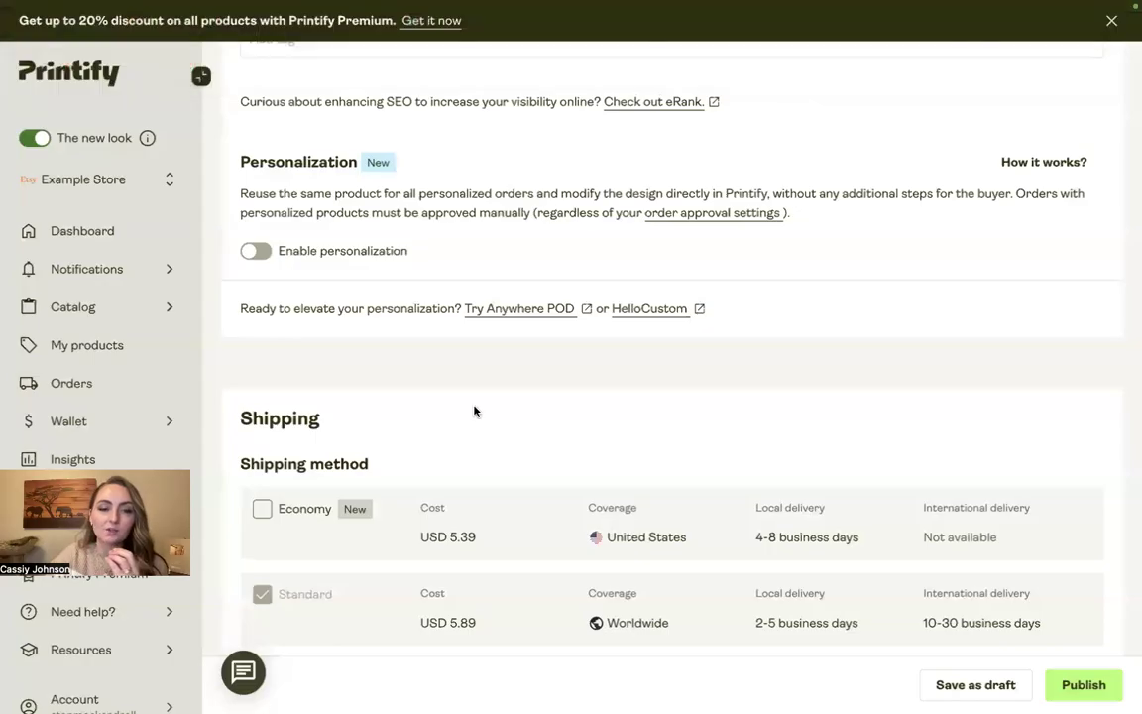
click(104, 347)
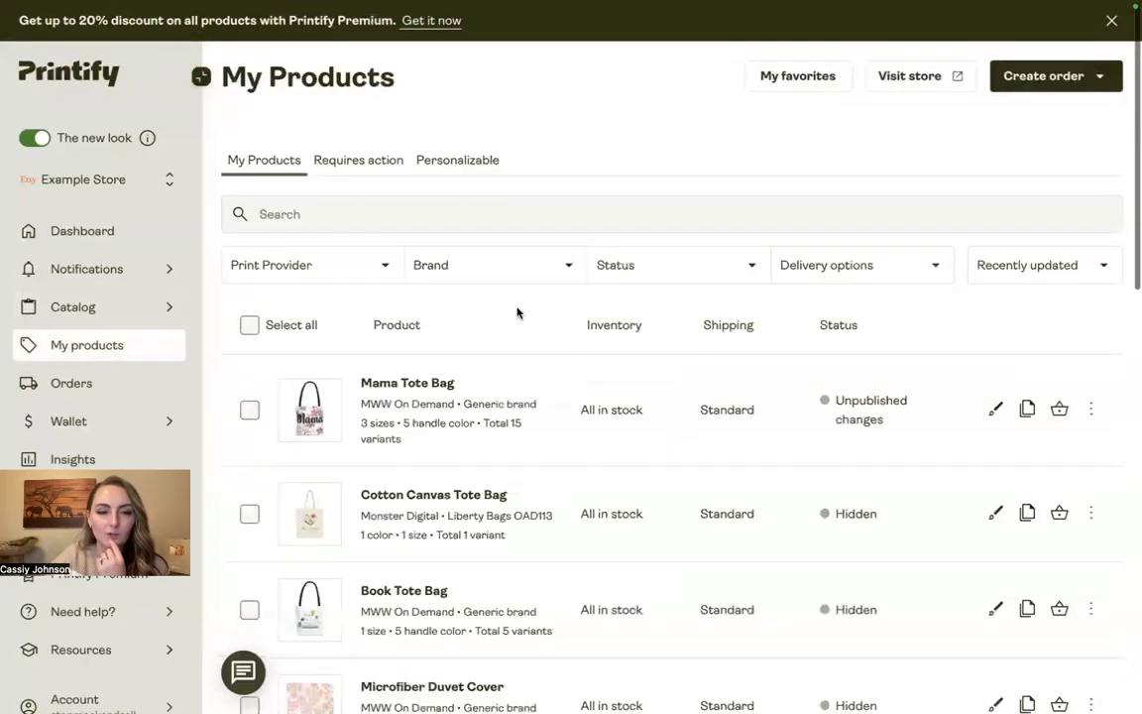
scroll(517, 311, down, 1)
click(989, 484)
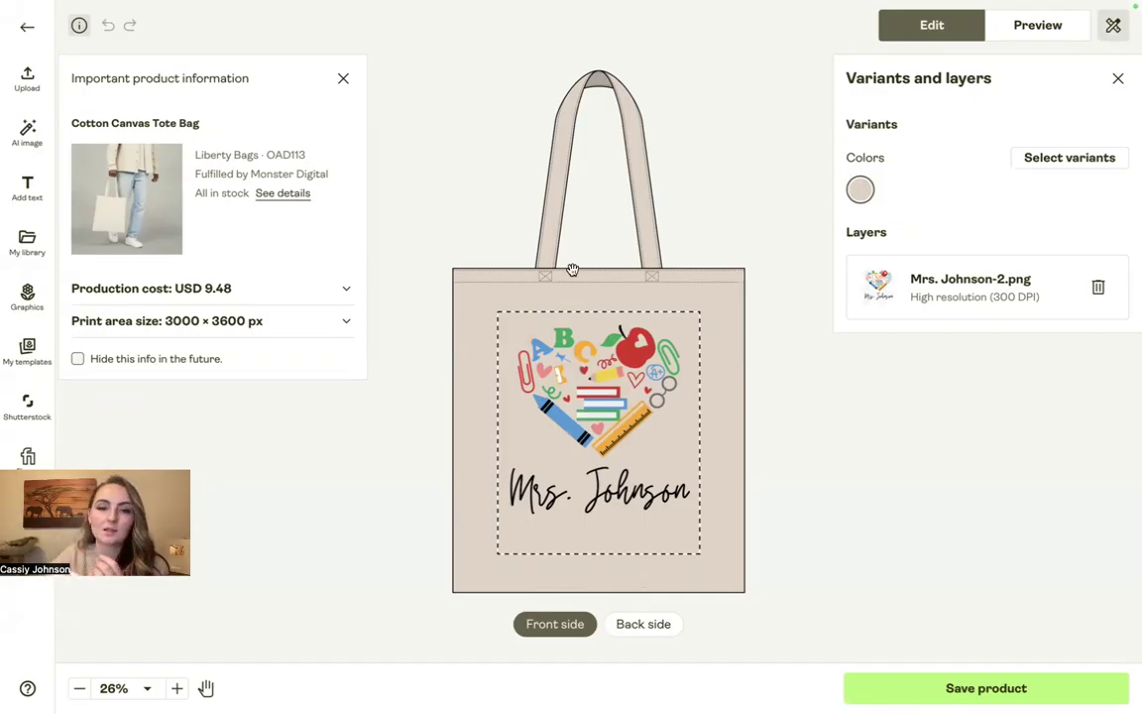
Return to Simply Listed and save the reworked Canvas Tote Bag template.
mouse_move(834, 2)
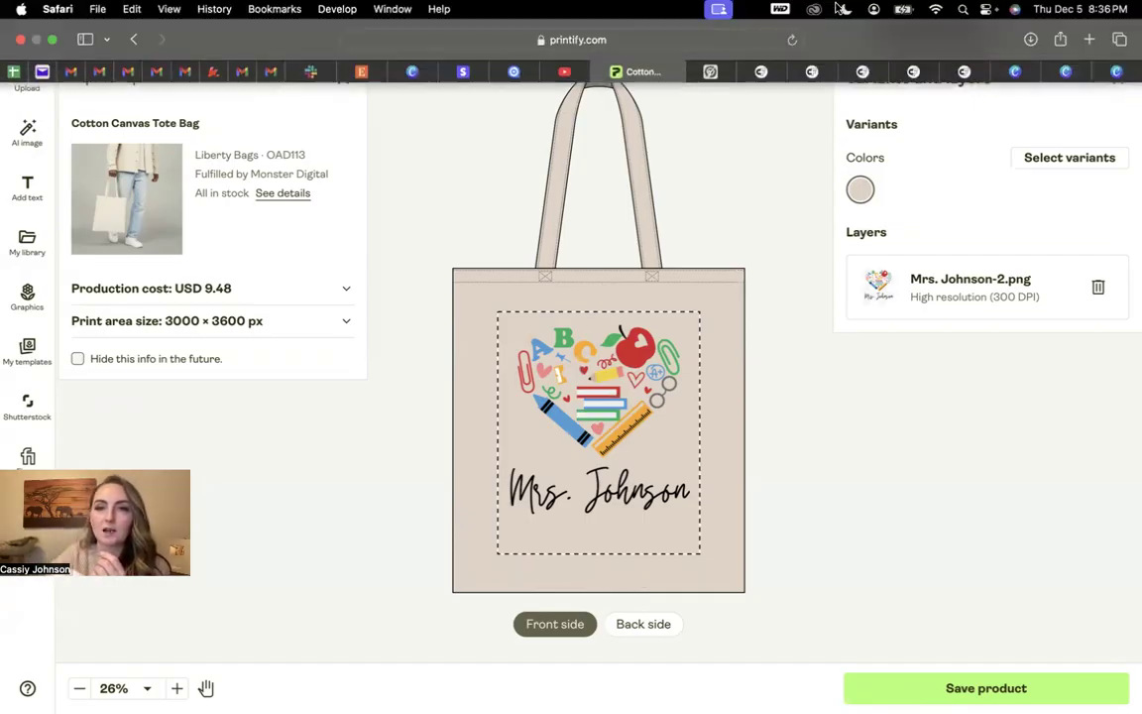
click(722, 68)
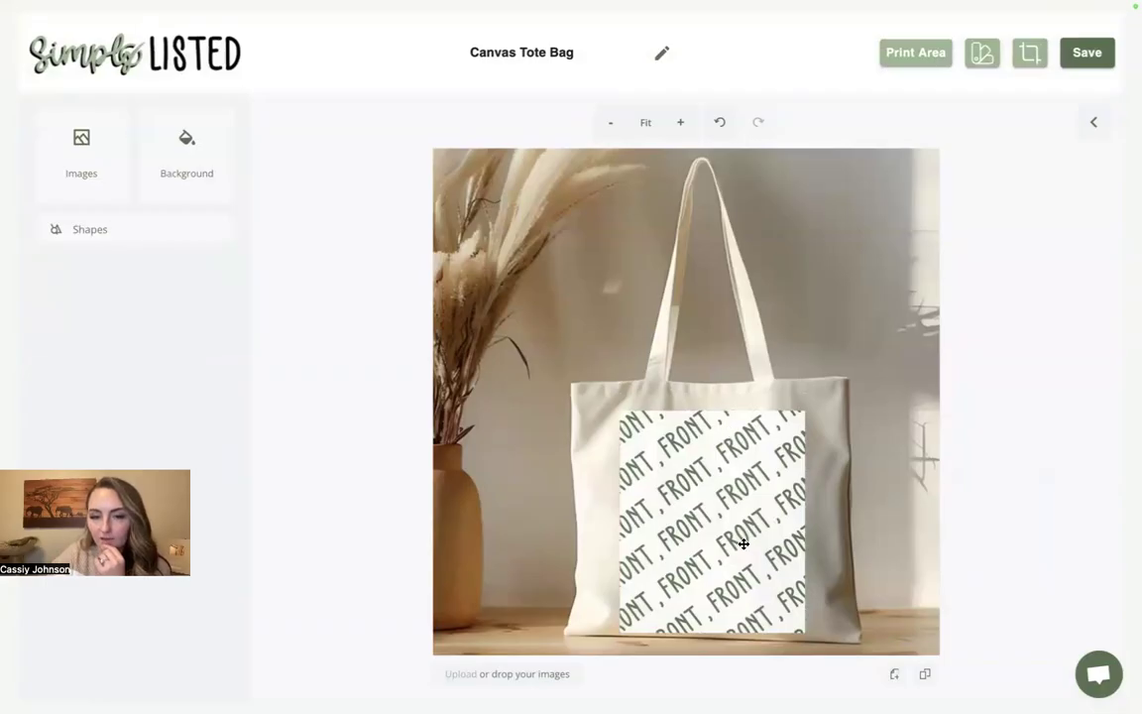
click(1087, 54)
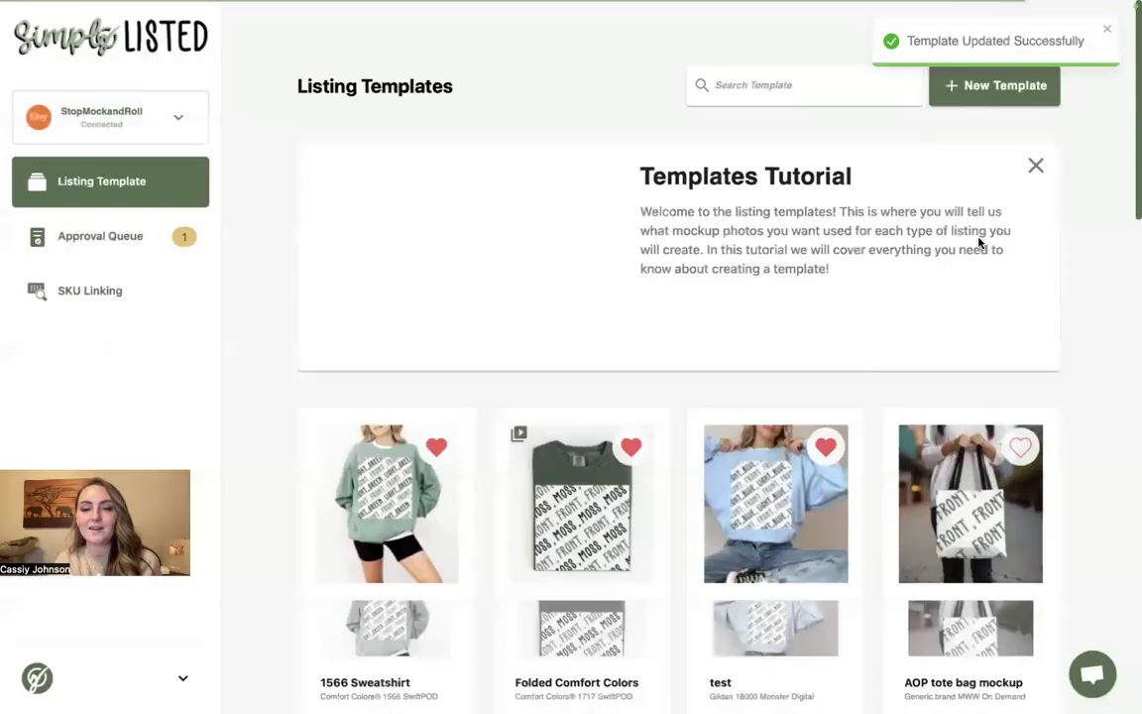
scroll(979, 242, down, 5)
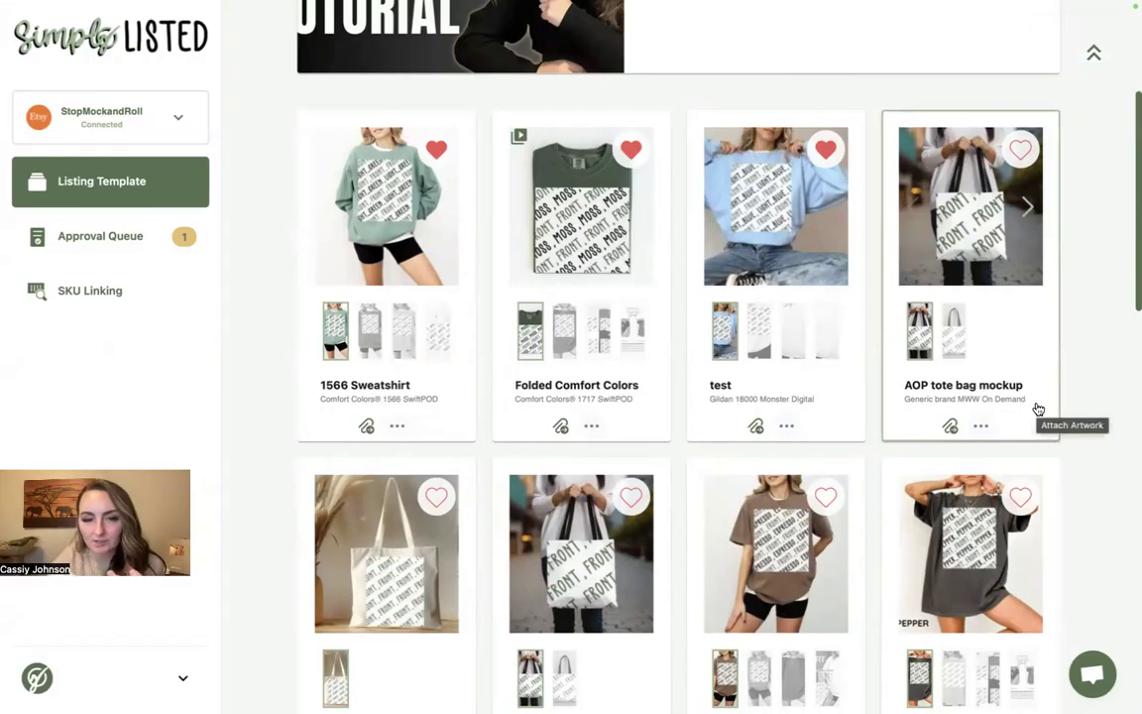
scroll(607, 433, down, 3)
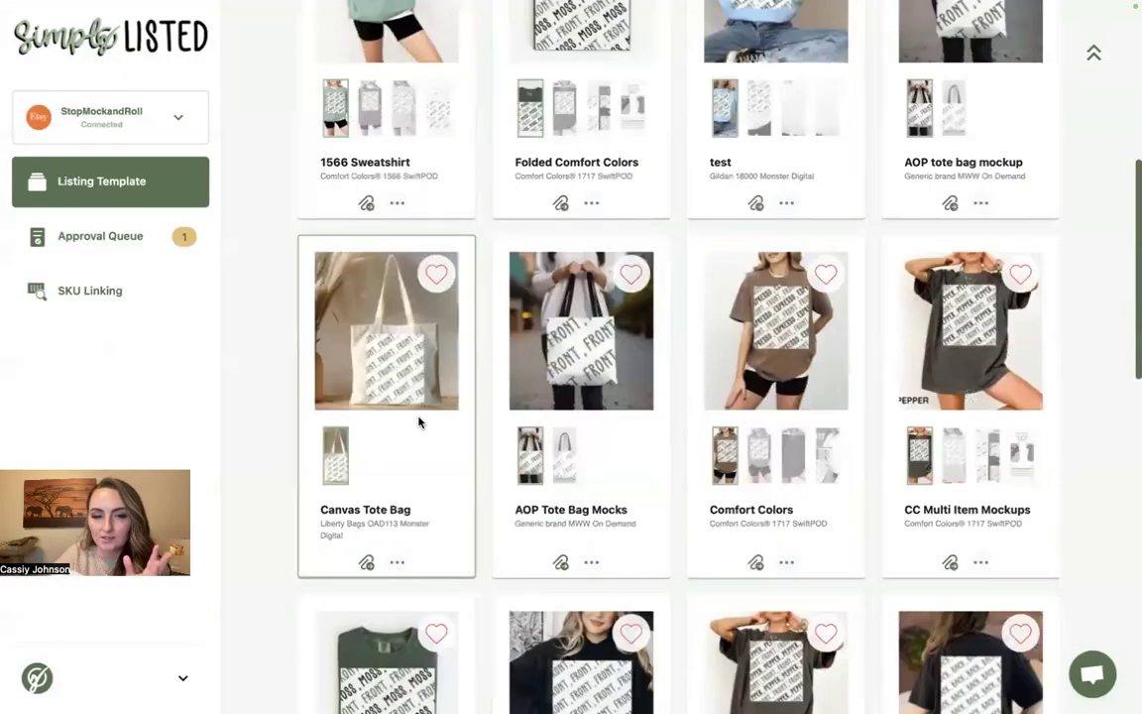
click(396, 562)
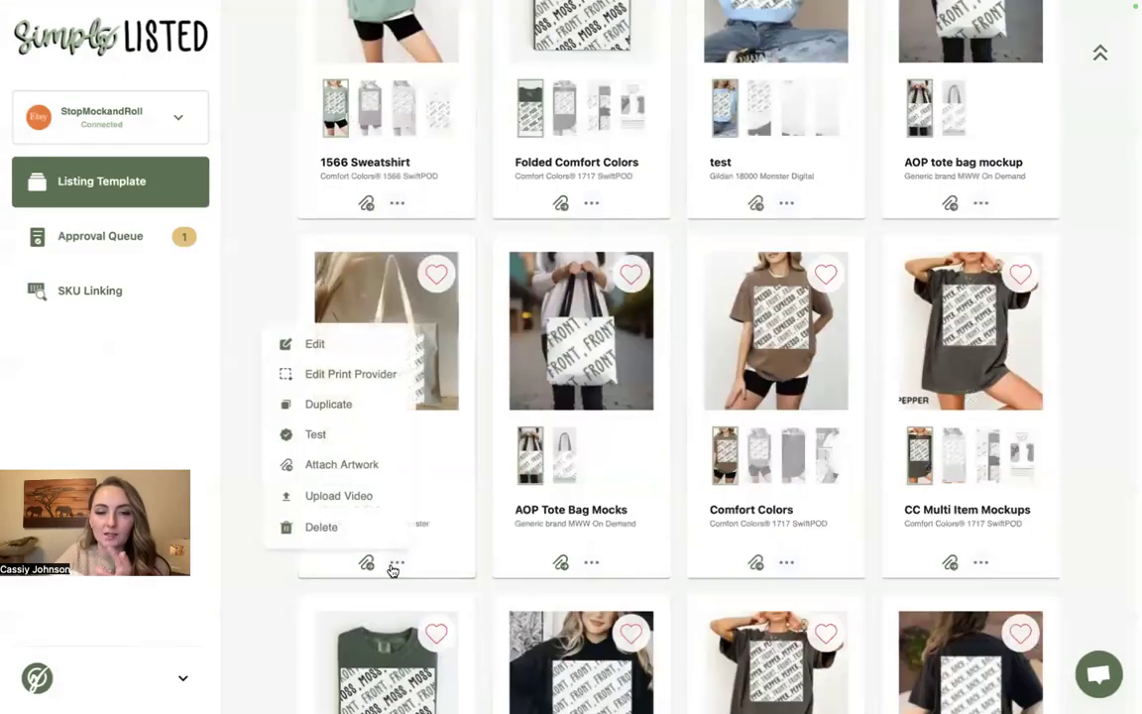
click(348, 437)
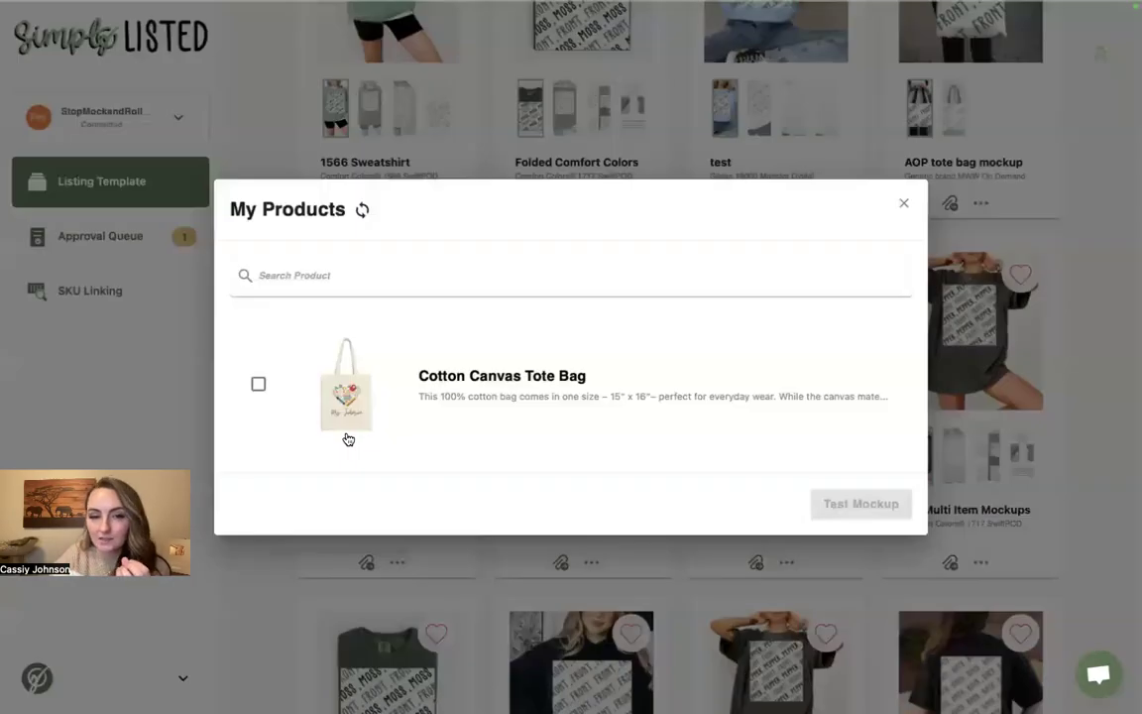
click(257, 383)
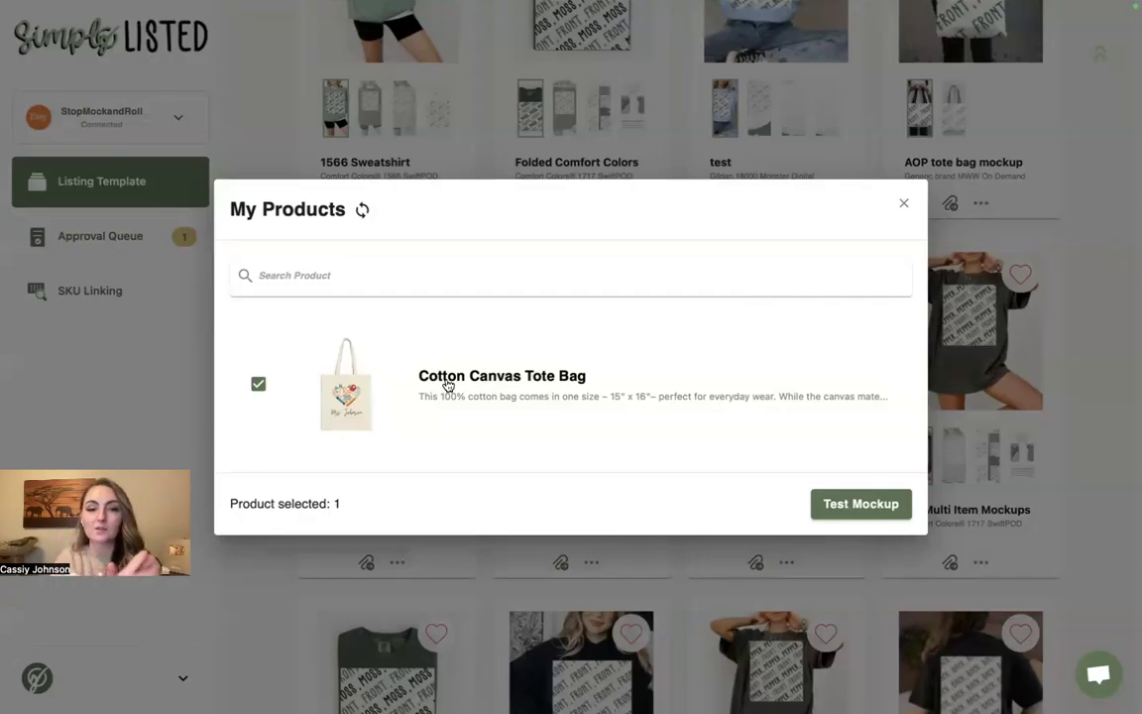
click(902, 209)
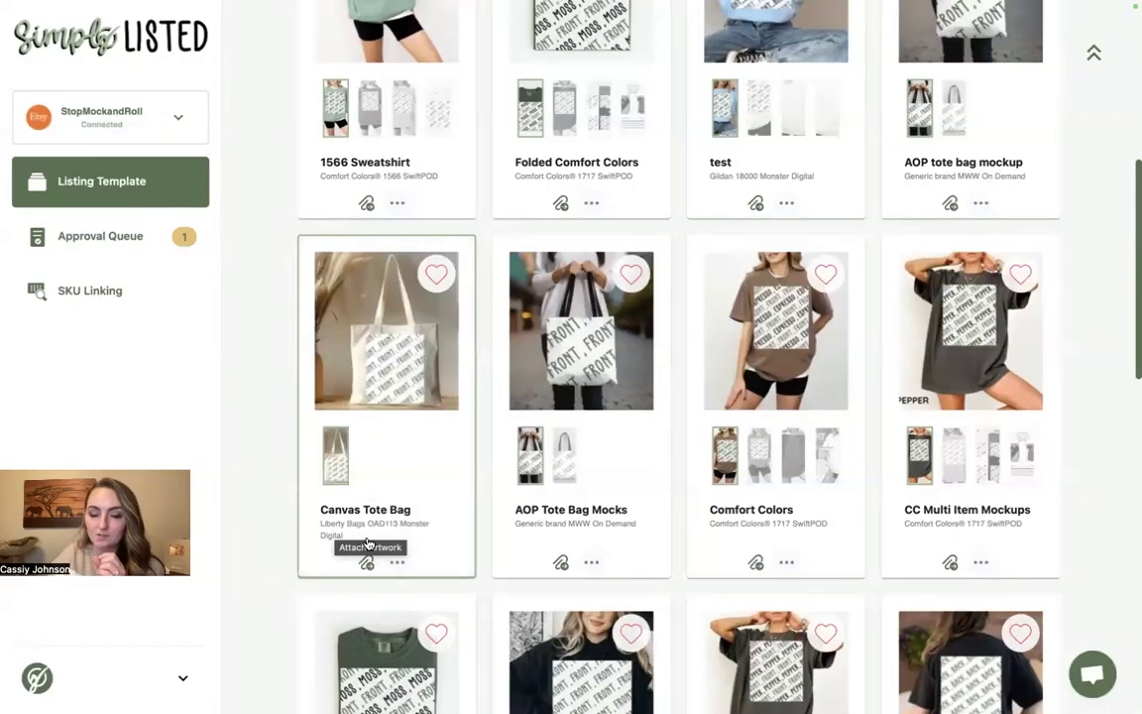
Check the Cotton Canvas Tote Bag's brand and print provider in Printify, and go back to the product list.
mouse_move(657, 8)
click(619, 68)
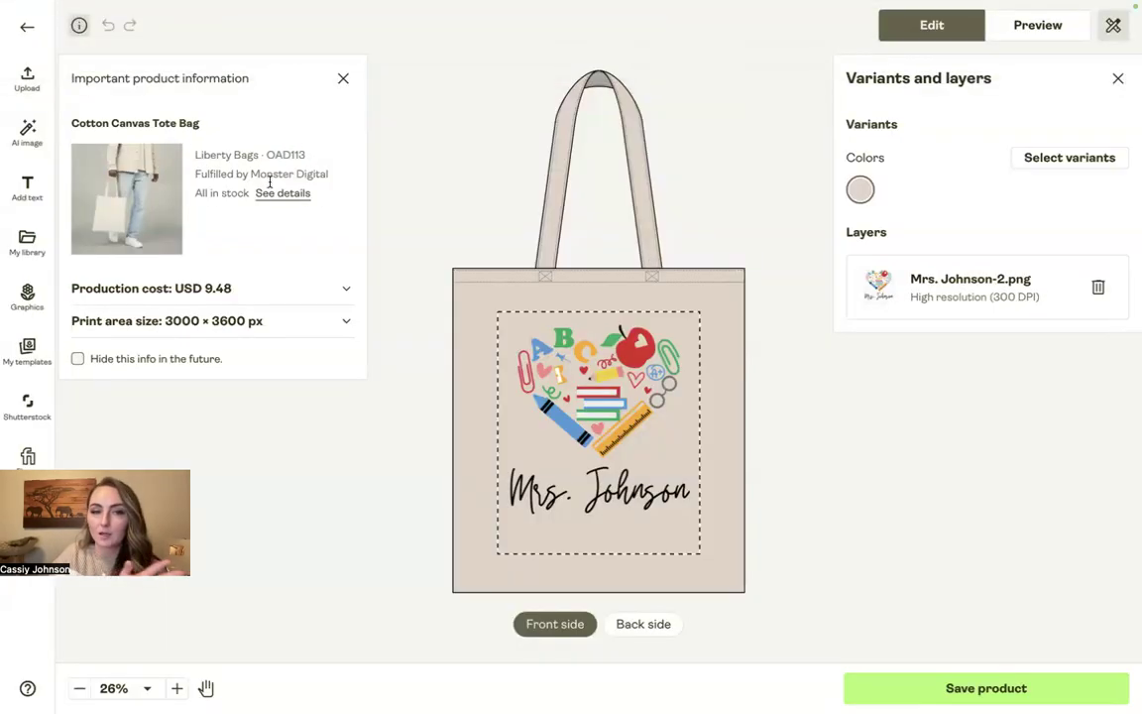
click(27, 27)
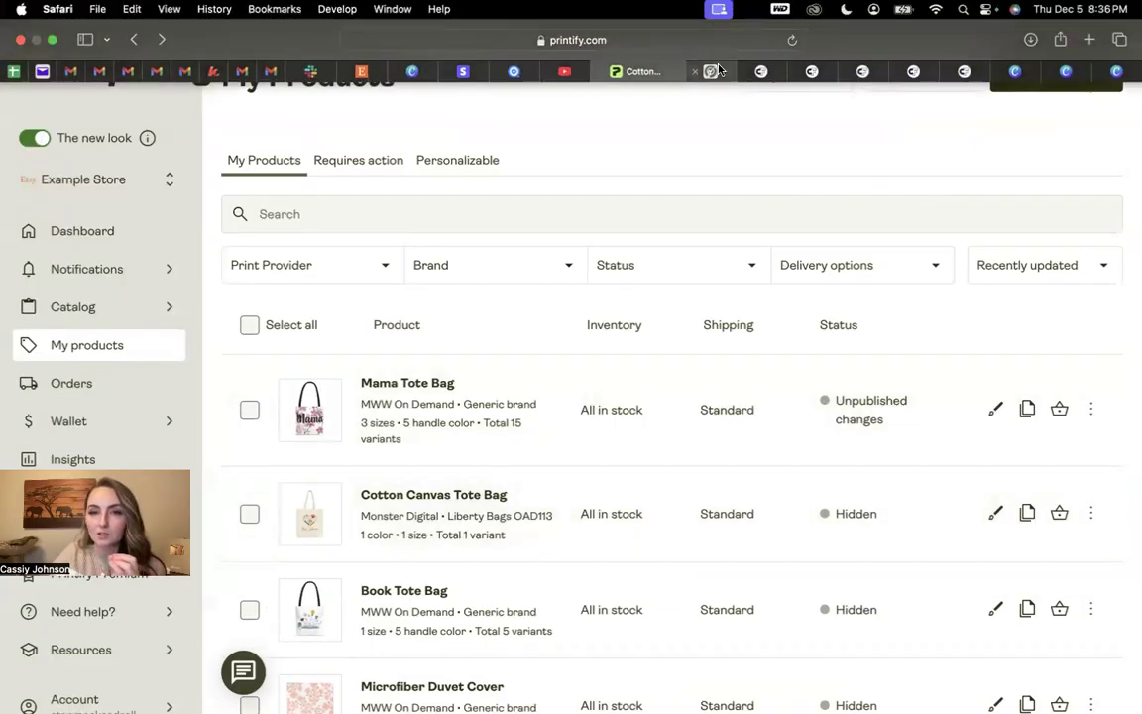
Return to Simply Listed and preview a test mockup of the Canvas Tote Bag template with the Cotton Canvas Tote Bag product.
click(649, 40)
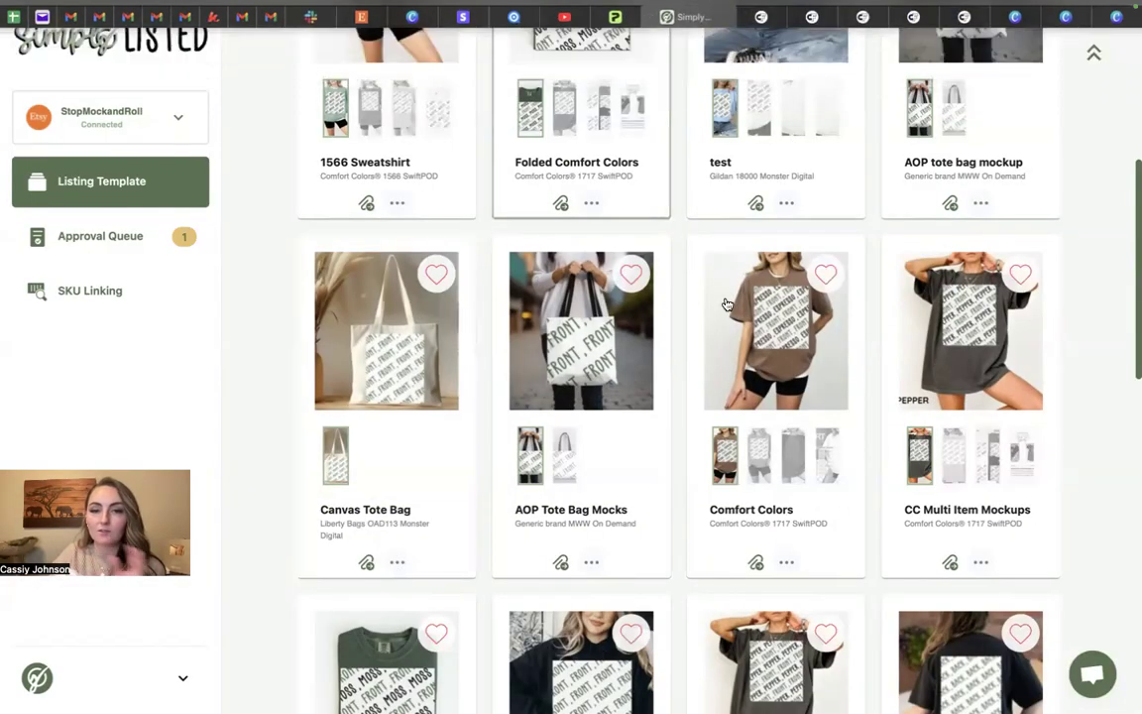
click(397, 562)
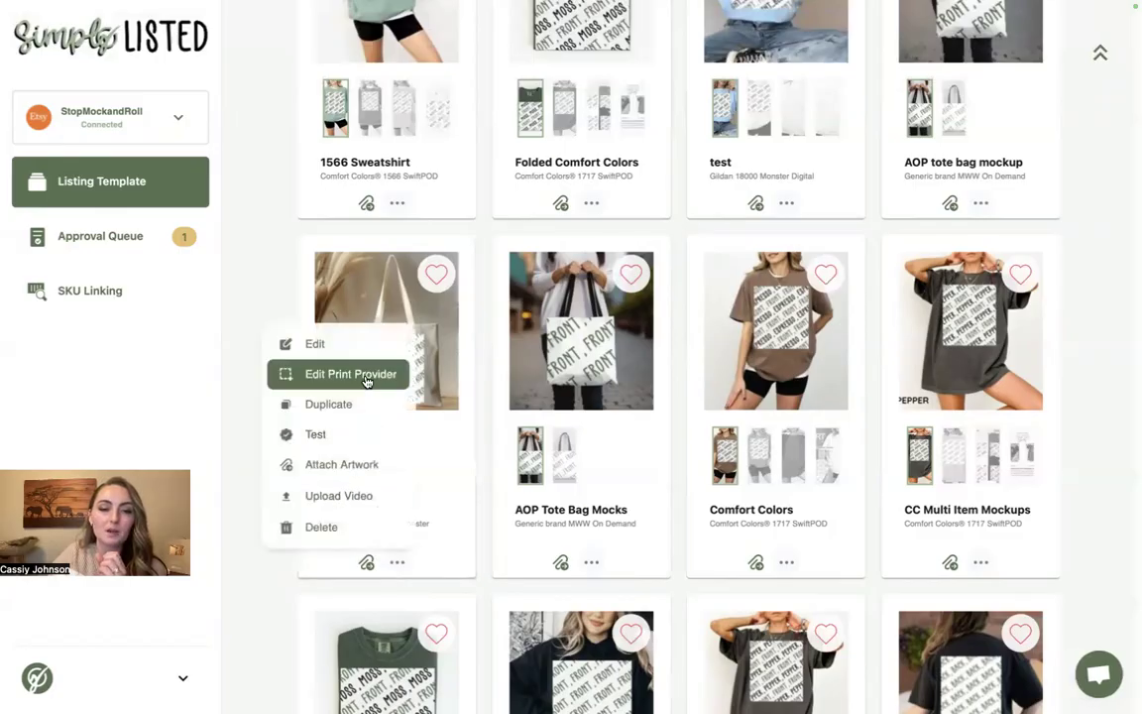
click(363, 439)
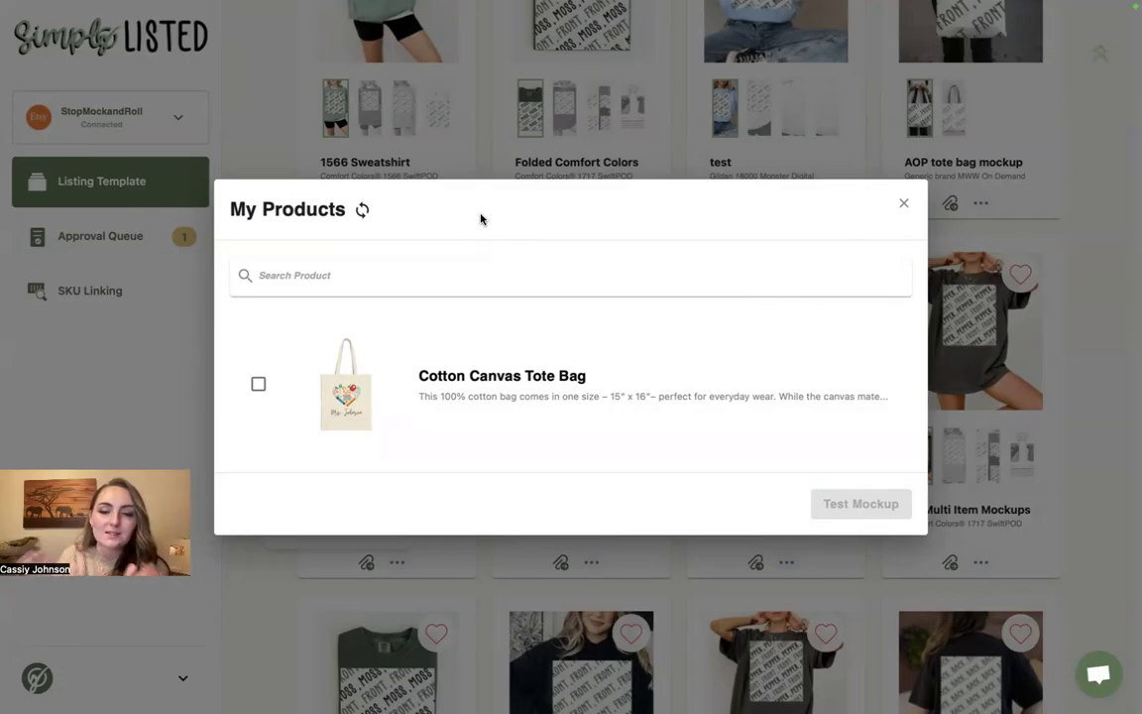
click(258, 383)
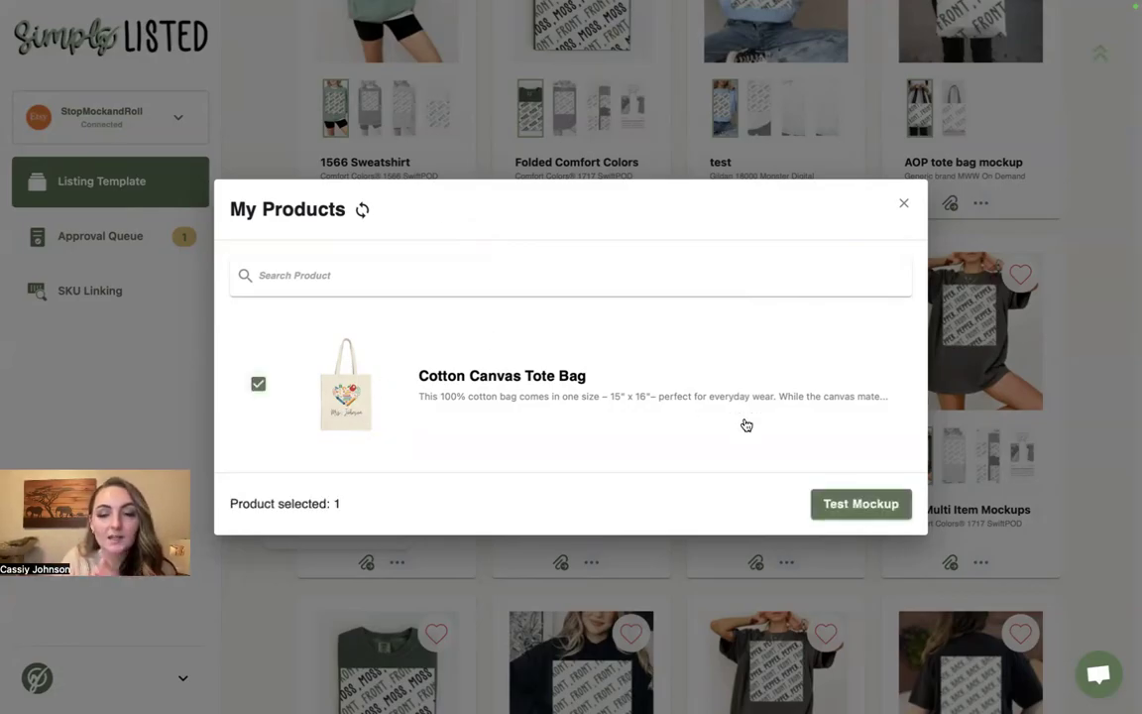
click(854, 504)
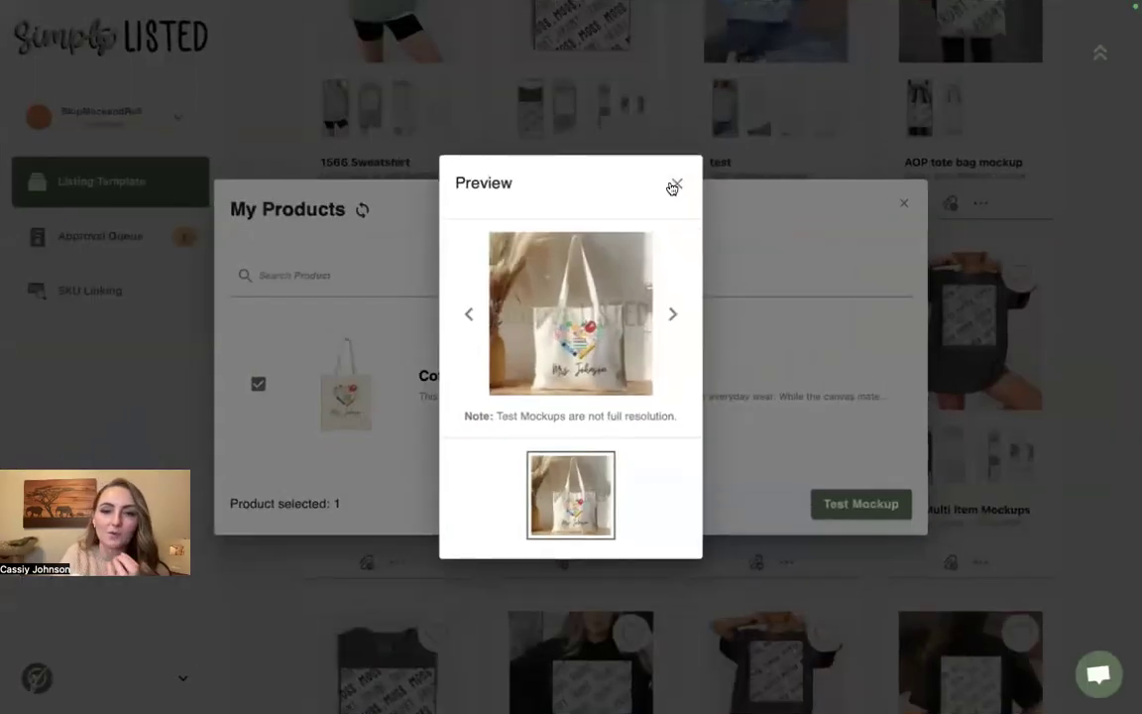
click(674, 186)
click(902, 208)
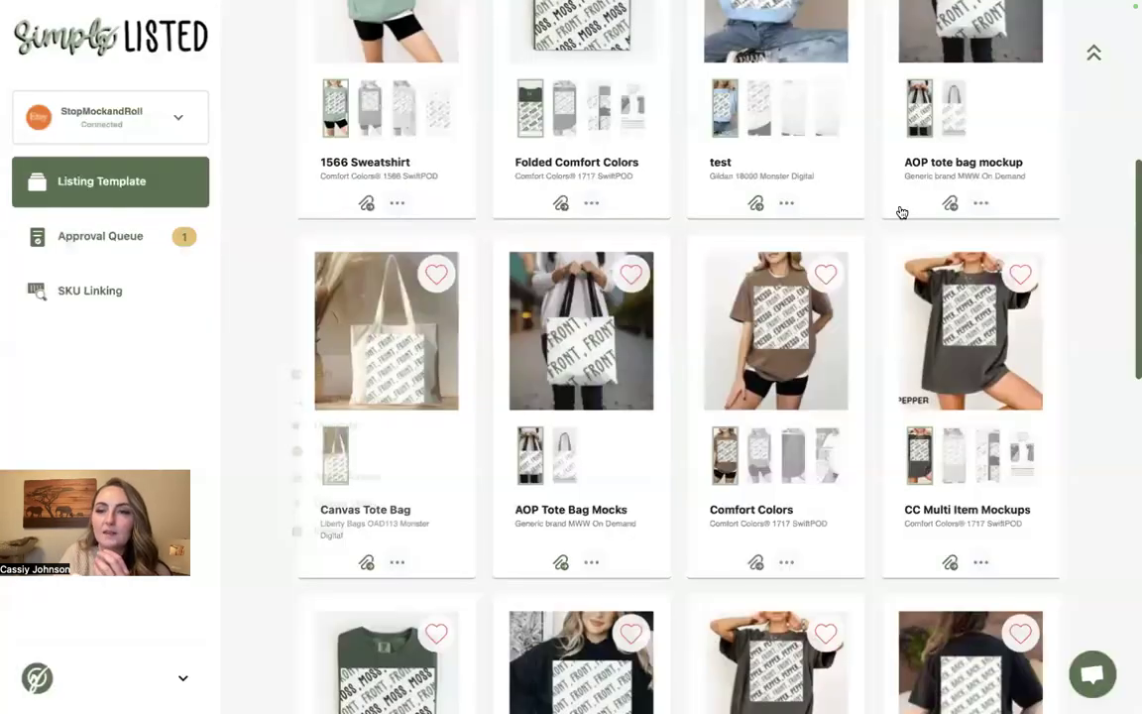
Test the AOP tote bag mockup template with the Mama Tote Bag product and examine both preview images.
scroll(984, 370, up, 2)
click(981, 374)
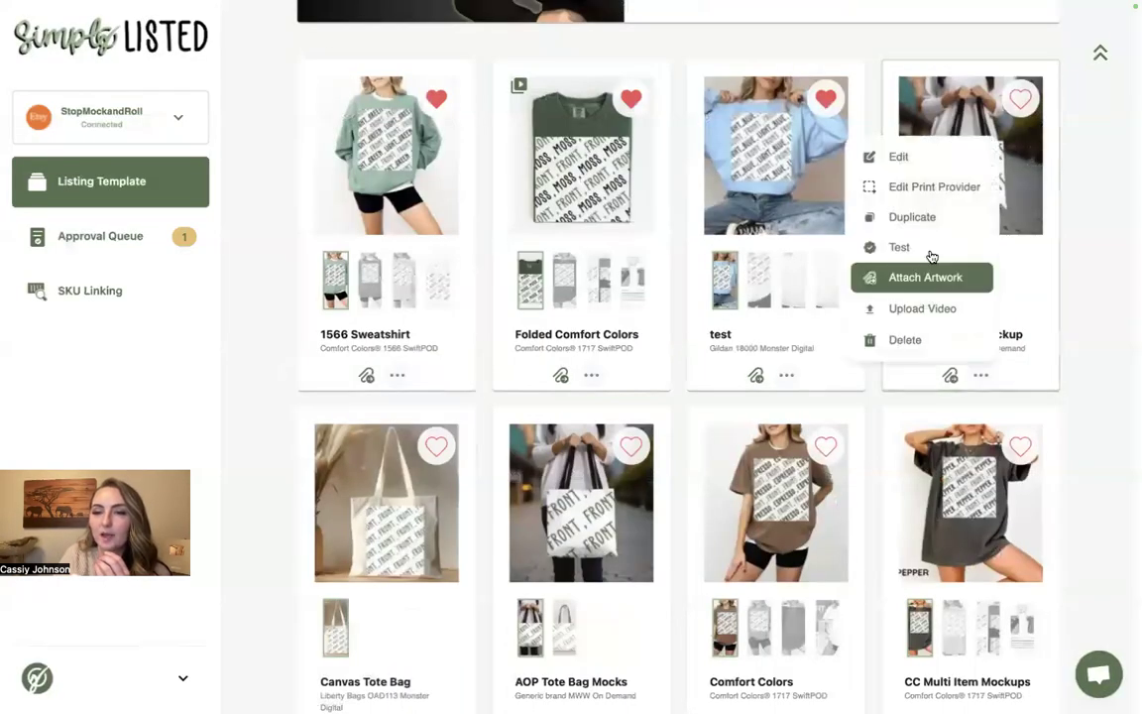
click(930, 244)
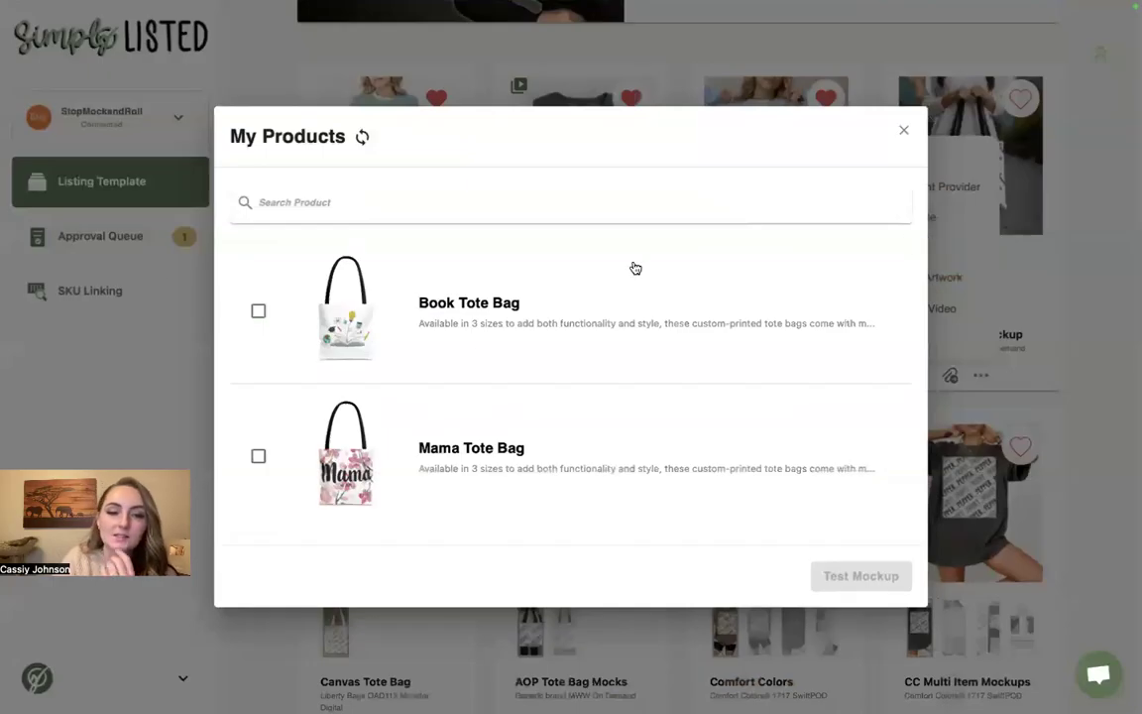
click(258, 455)
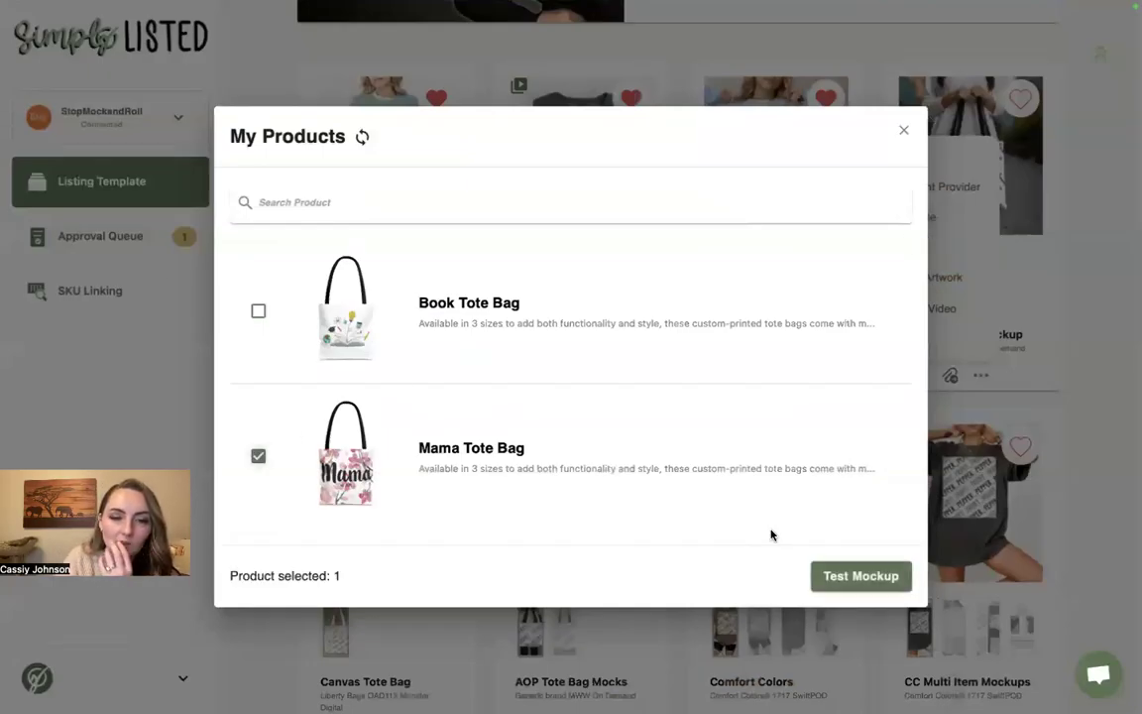
click(878, 575)
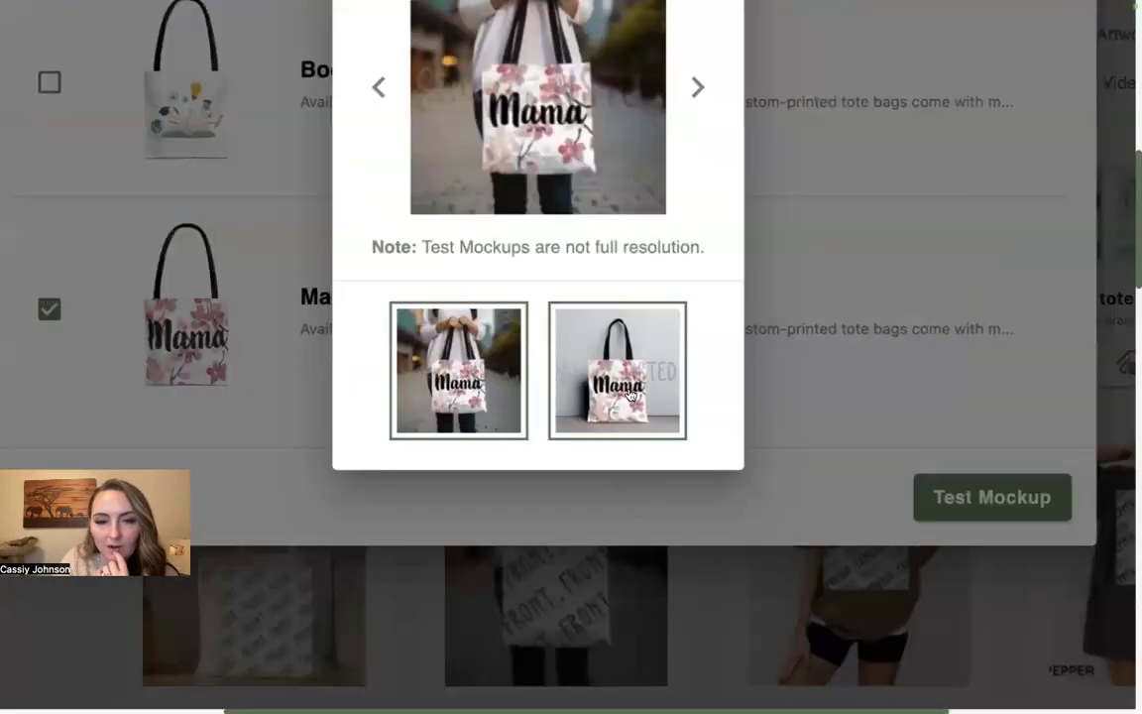
scroll(631, 394, up, 1)
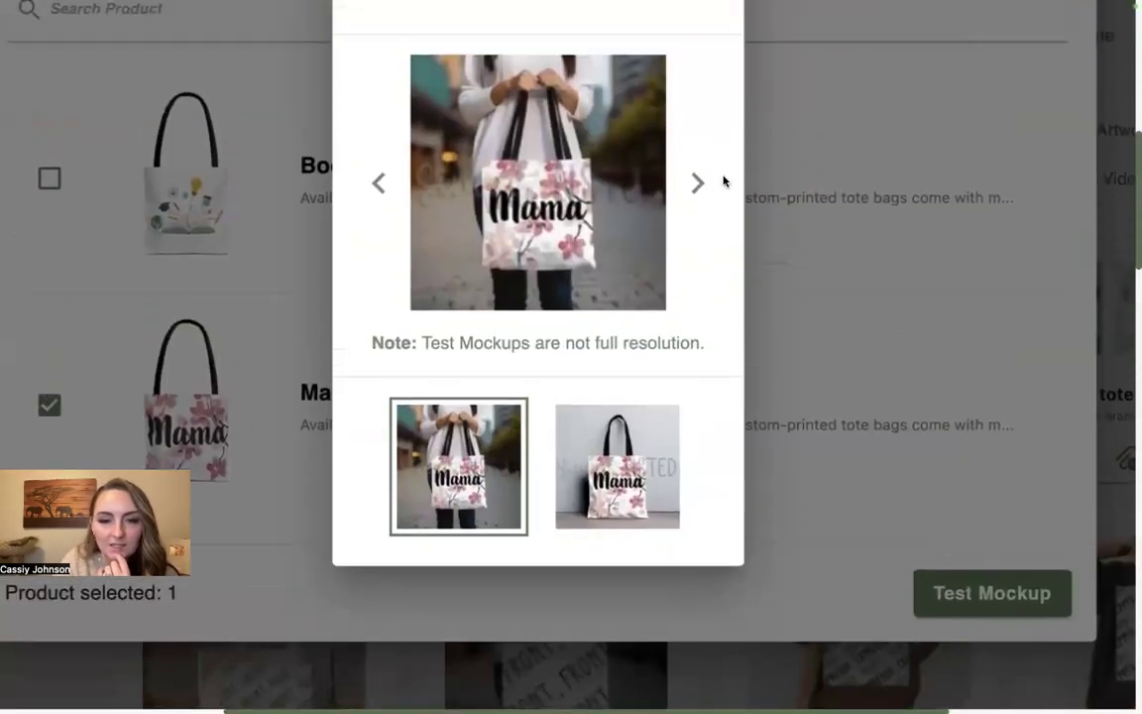
scroll(723, 181, up, 1)
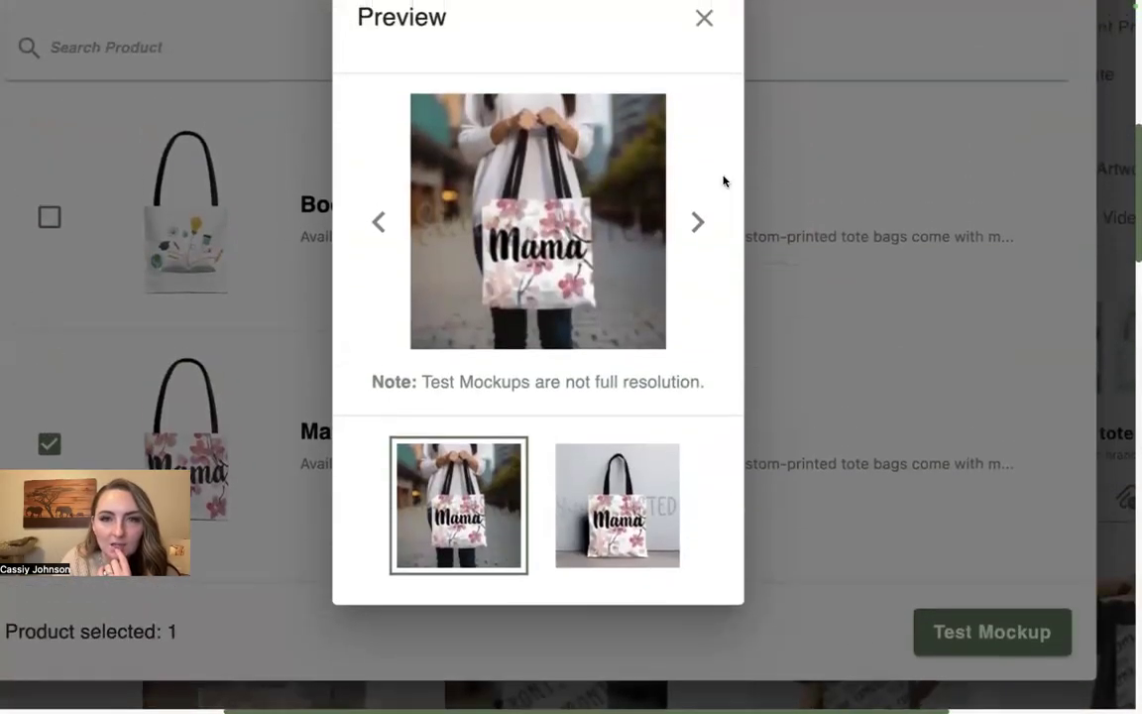
click(703, 22)
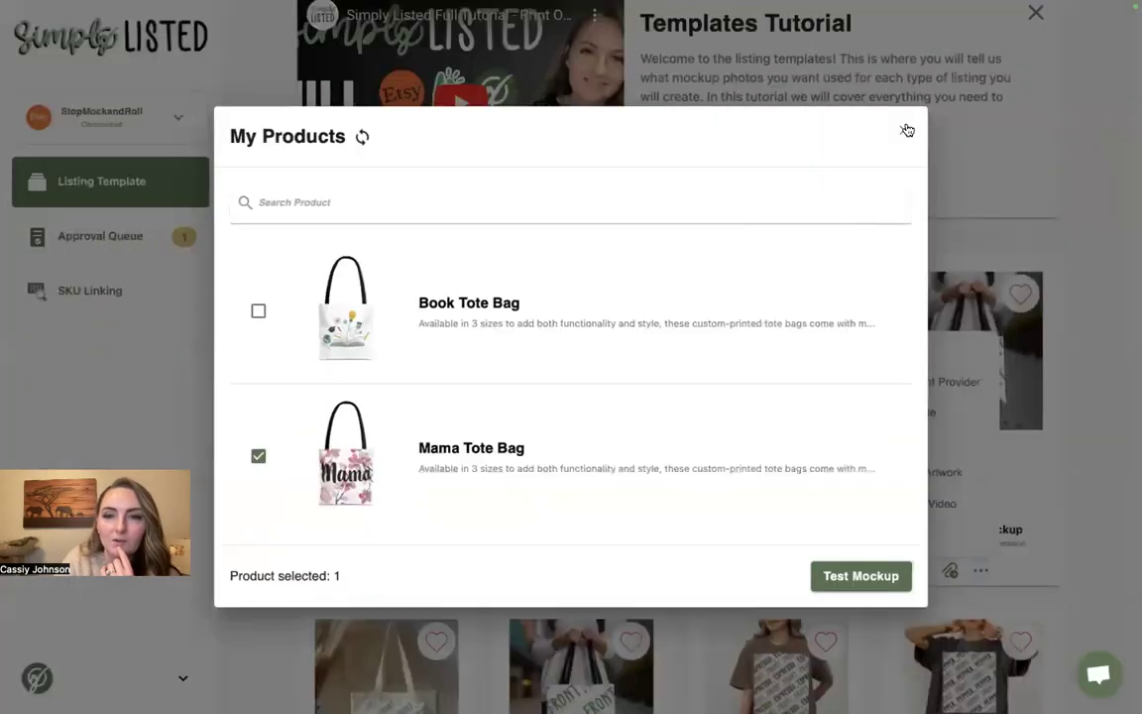
click(906, 129)
click(1049, 256)
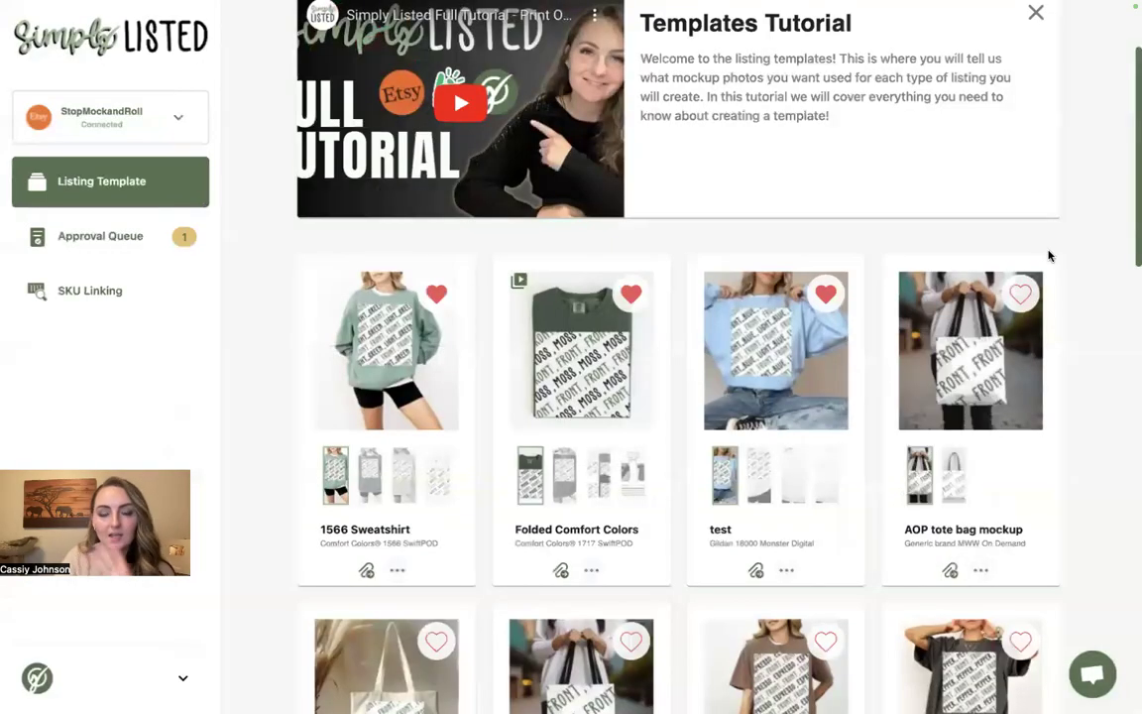
scroll(1048, 255, down, 2)
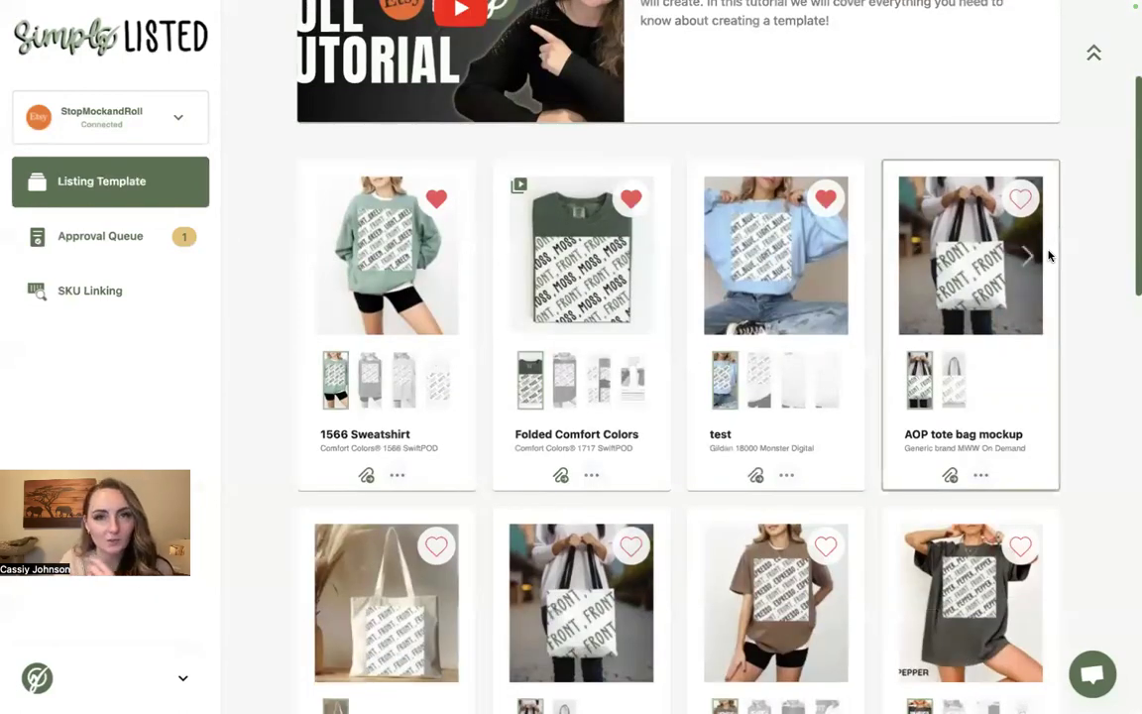
click(957, 257)
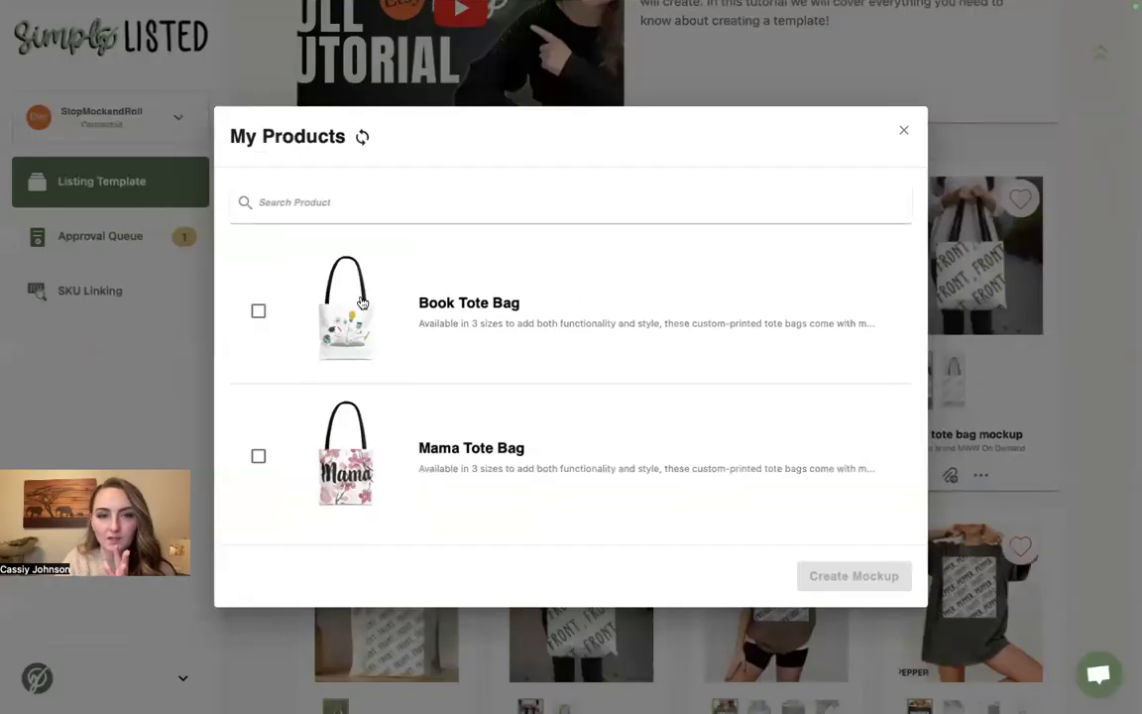
click(259, 311)
click(261, 455)
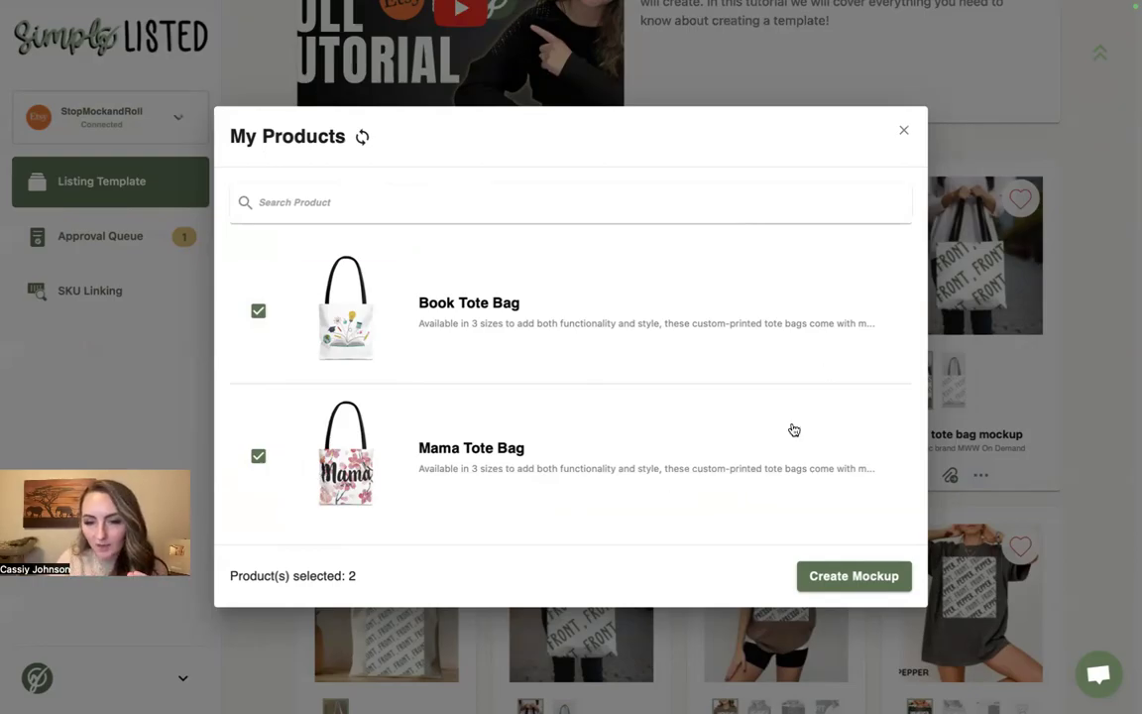
click(901, 130)
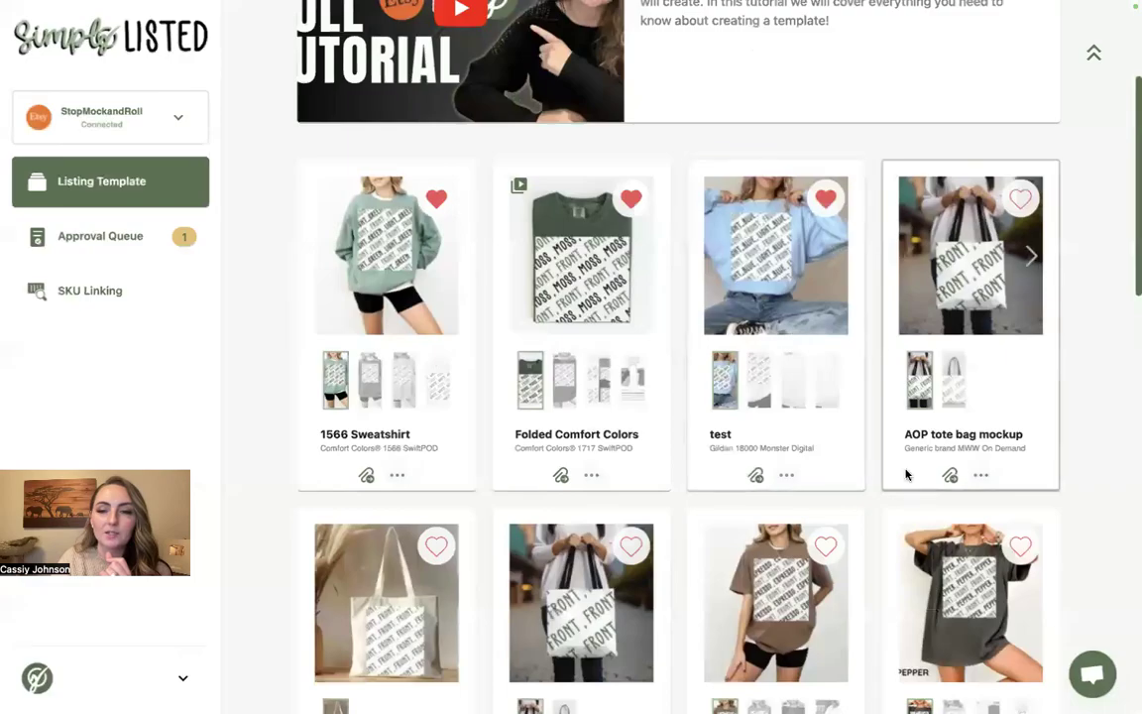
Review the available options for the AOP tote bag mockup template and close them without choosing one.
click(980, 475)
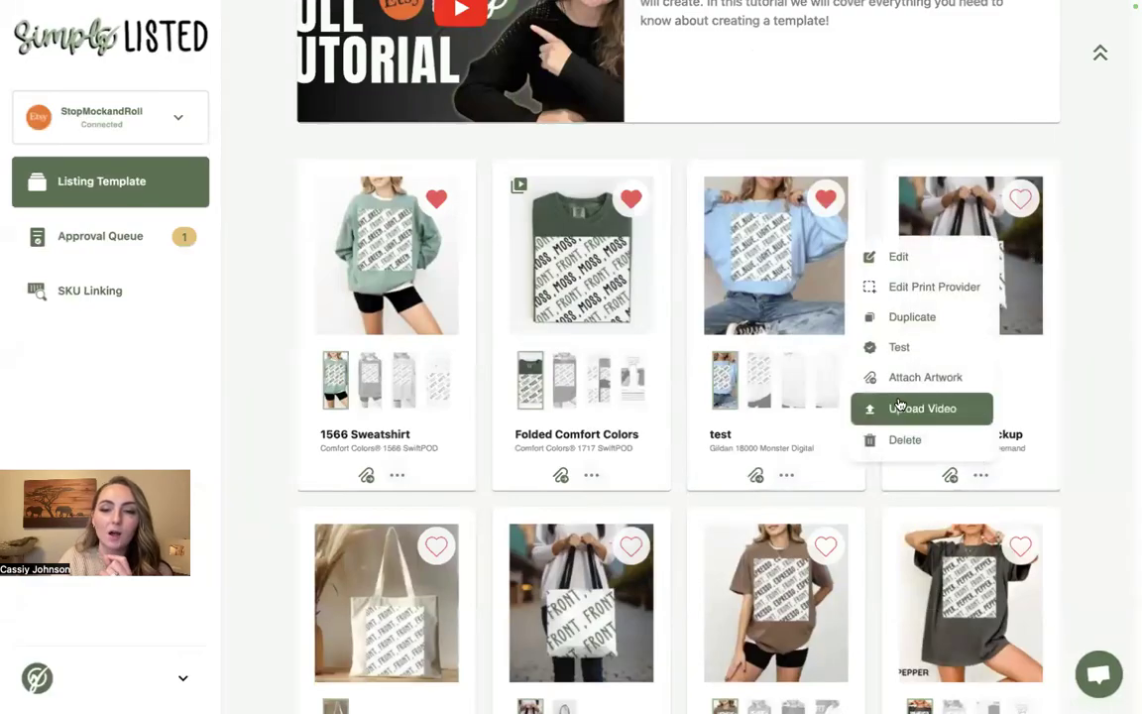
click(1069, 410)
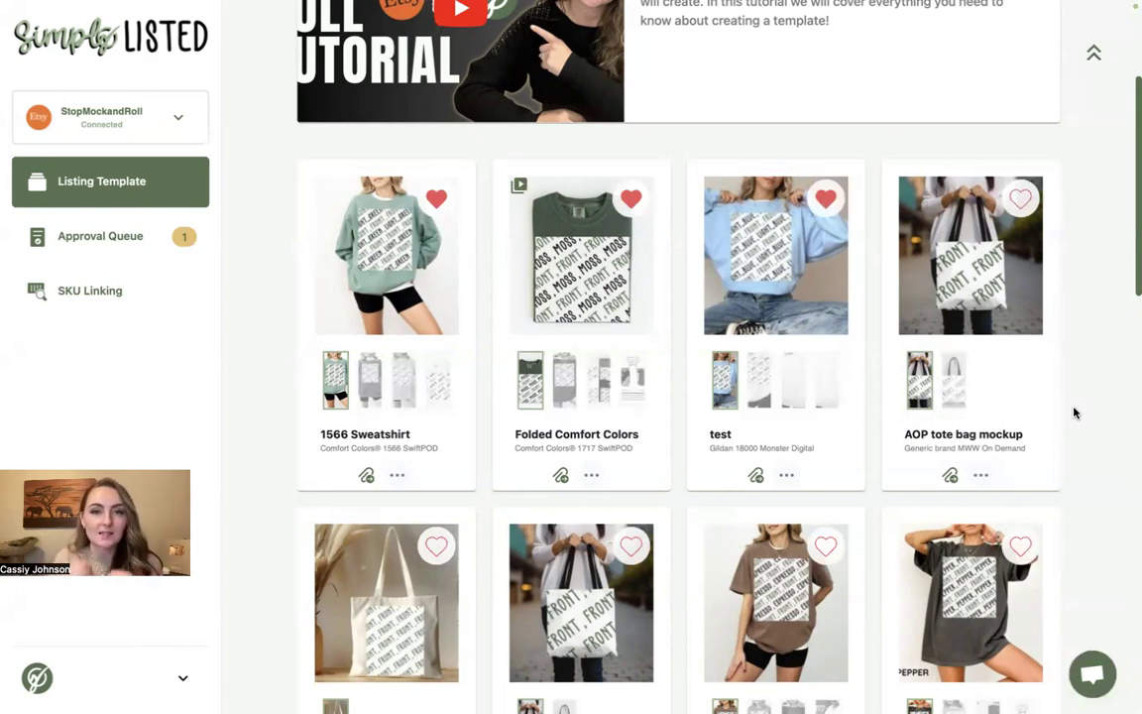
click(980, 475)
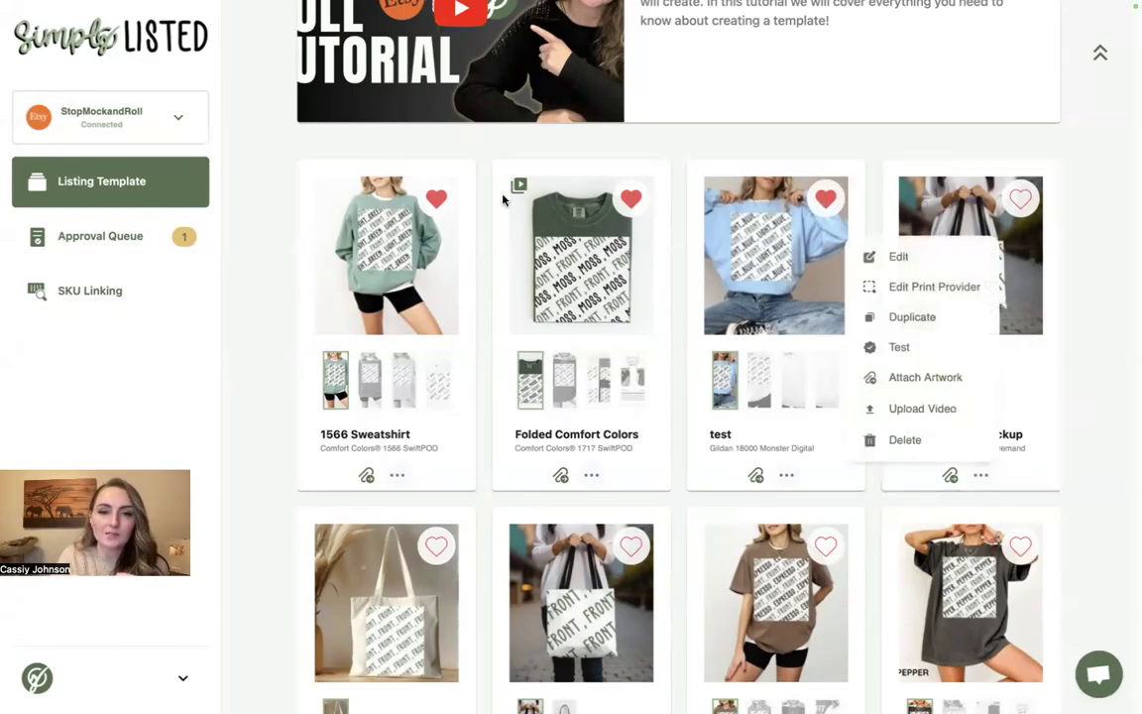
click(637, 151)
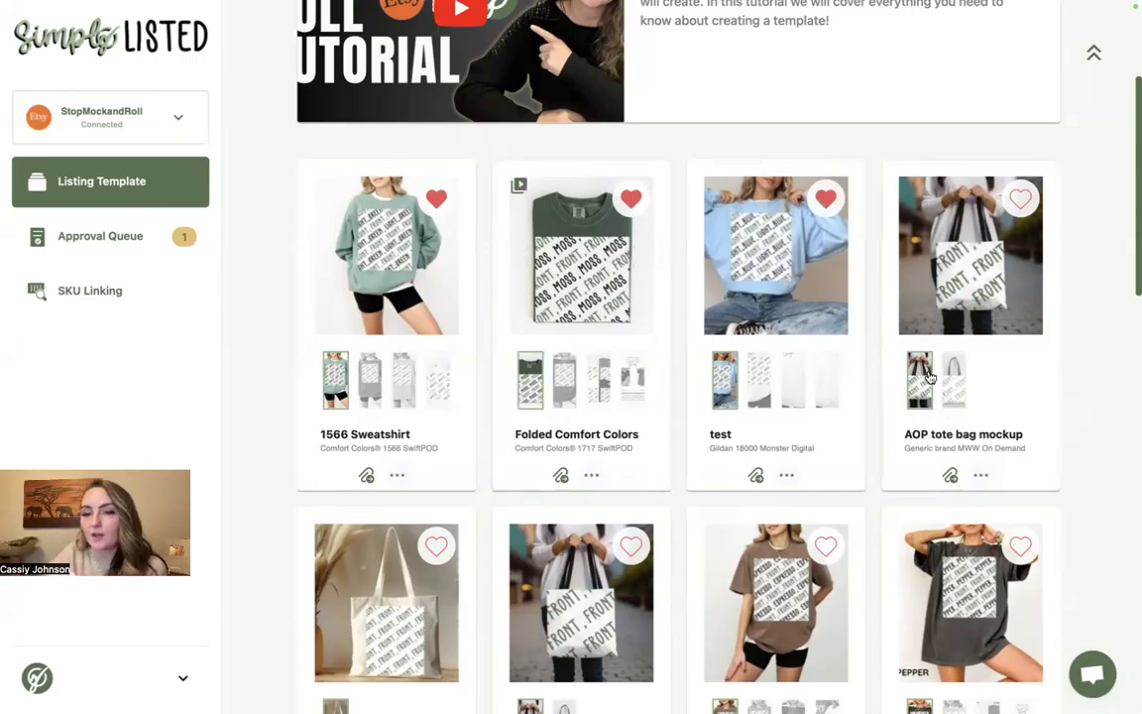
click(980, 477)
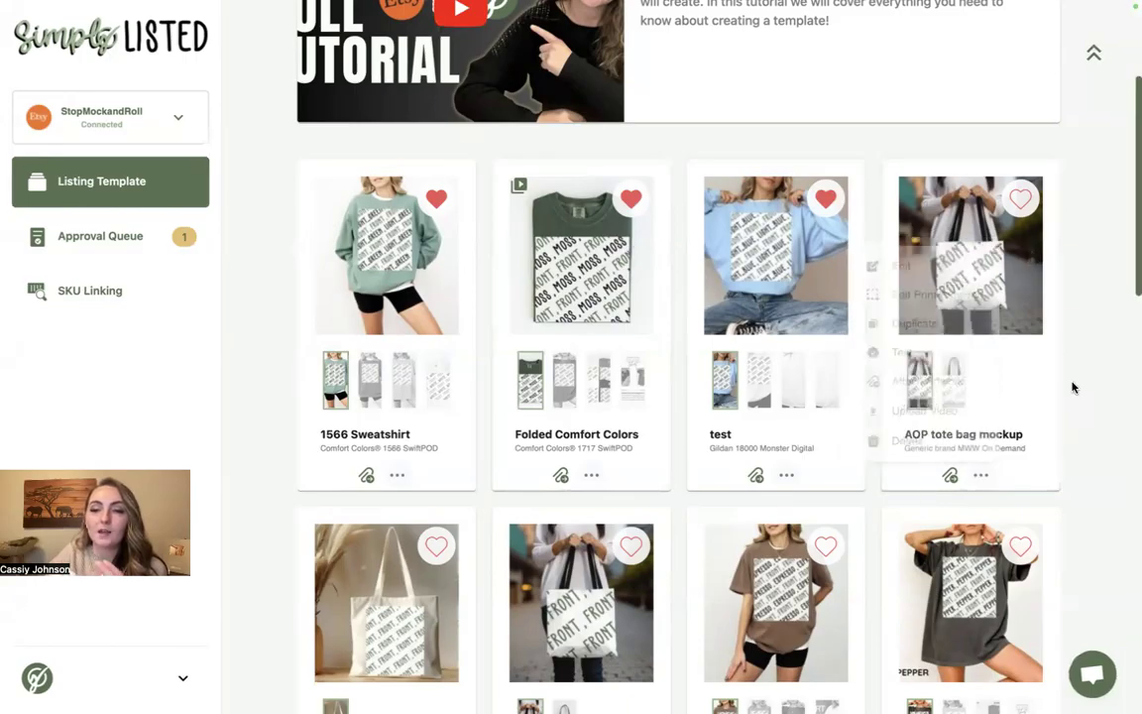
Attach the Book Tote Bag and Mama Tote Bag products to the AOP tote bag mockup template and create their mockups.
click(959, 273)
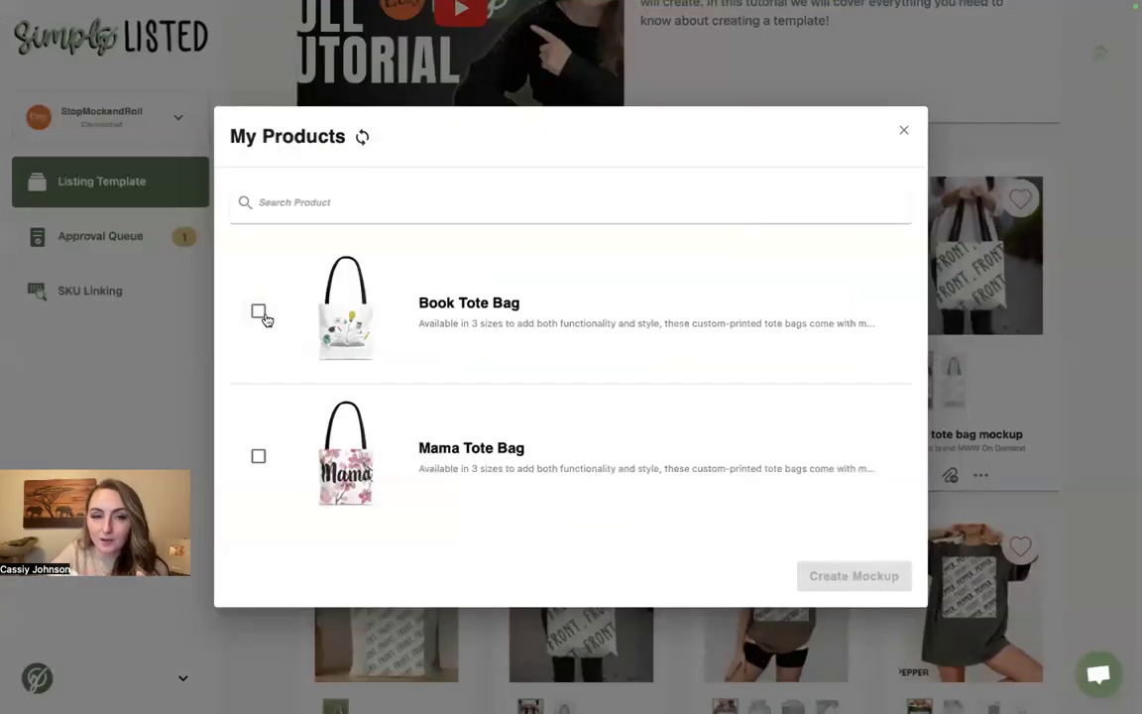
click(257, 311)
click(258, 455)
click(840, 574)
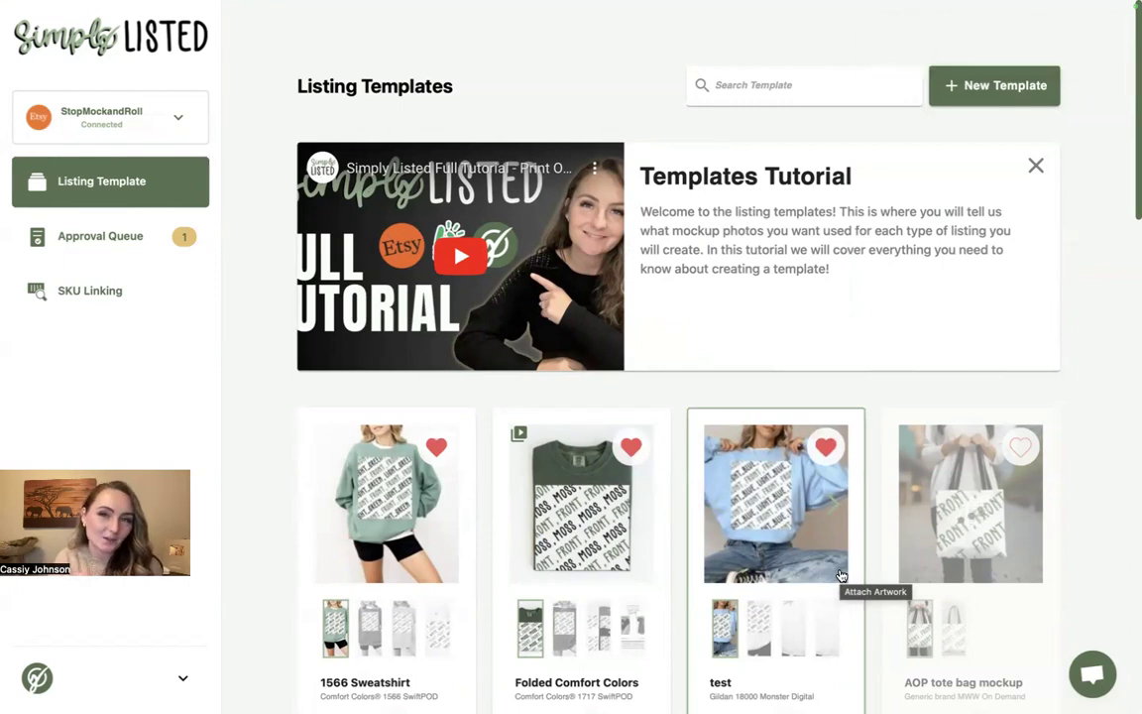
Attach the Cotton Canvas Tote Bag product to the Canvas Tote Bag template and create its mockup.
scroll(839, 575, down, 5)
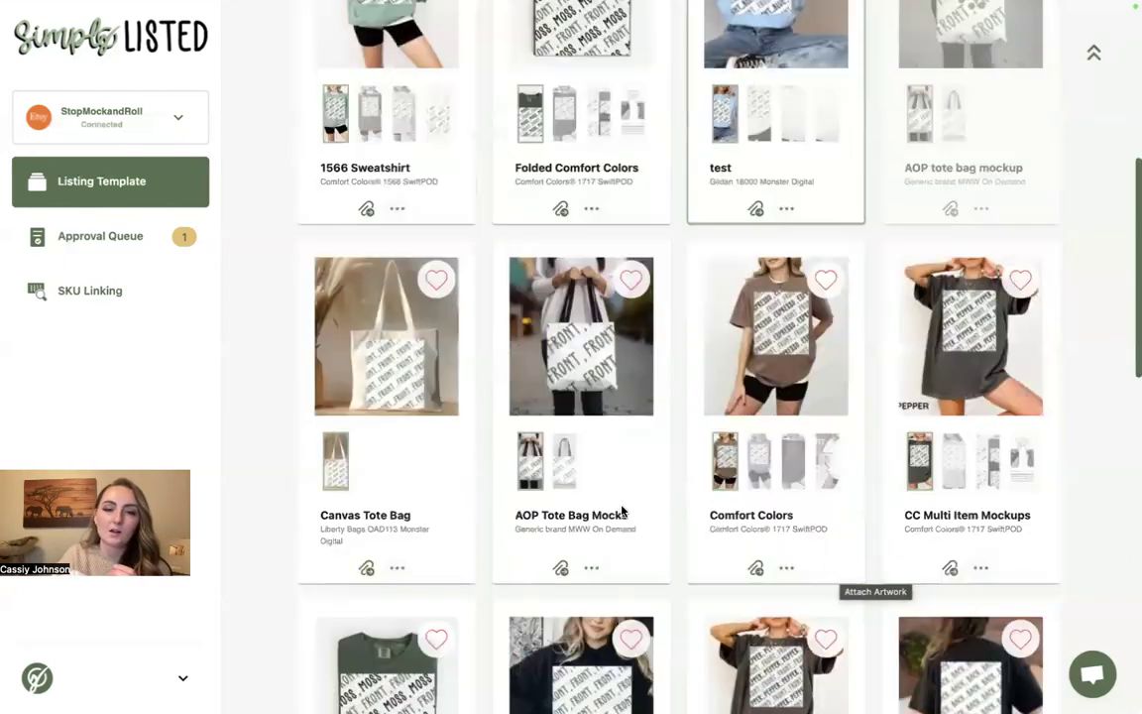
click(384, 342)
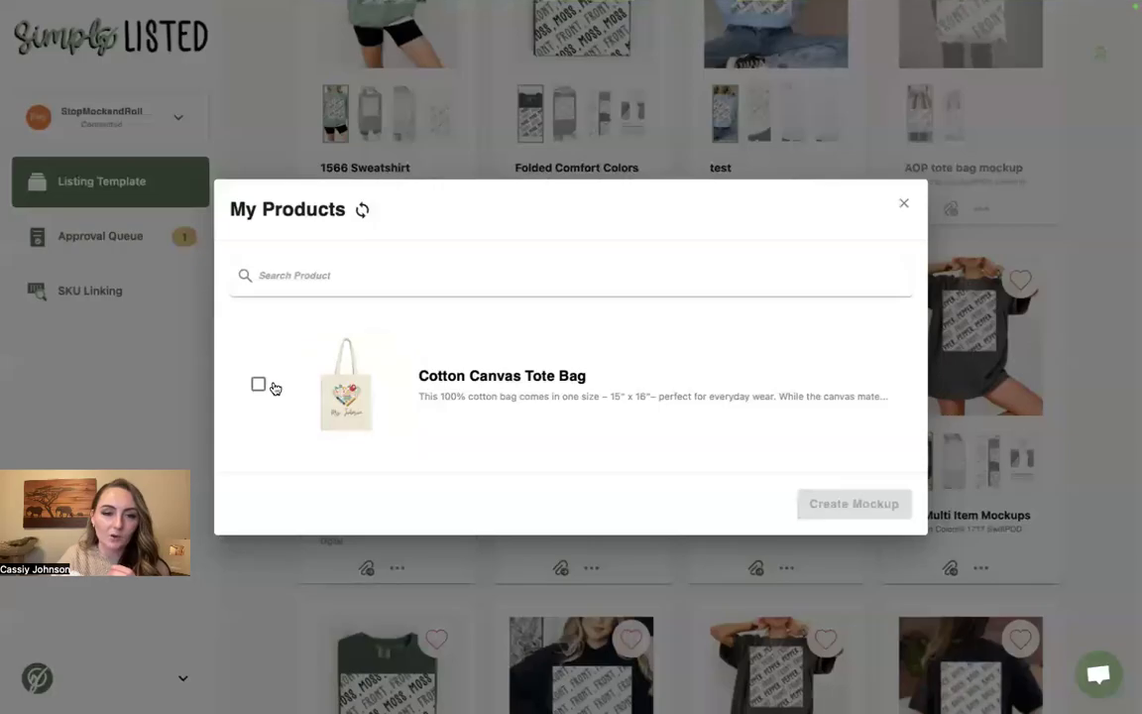
click(259, 385)
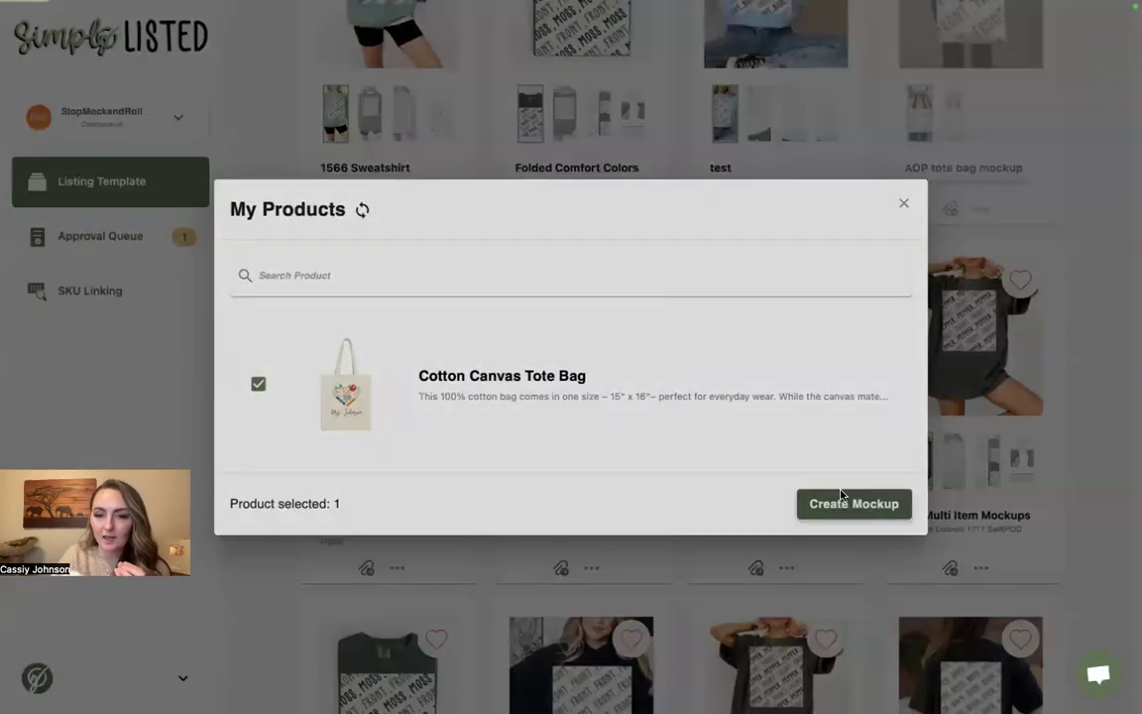
click(840, 496)
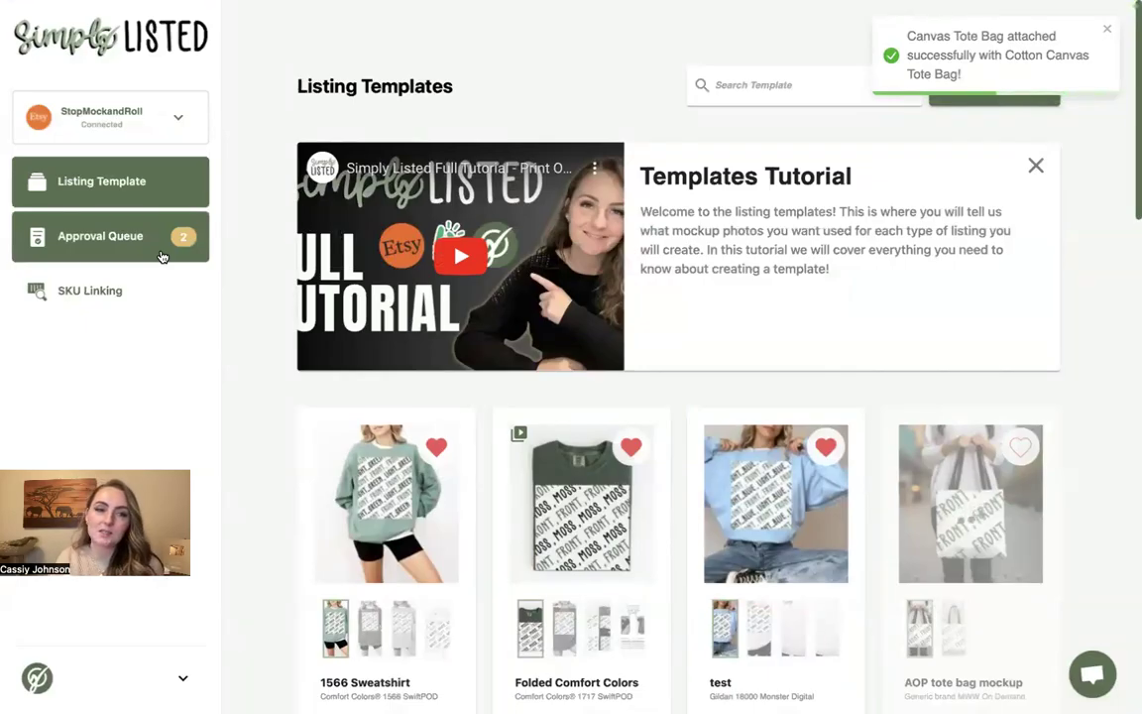
Go to the Approval Queue and examine both preview images of the Mama AOP tote bag mockup.
click(162, 257)
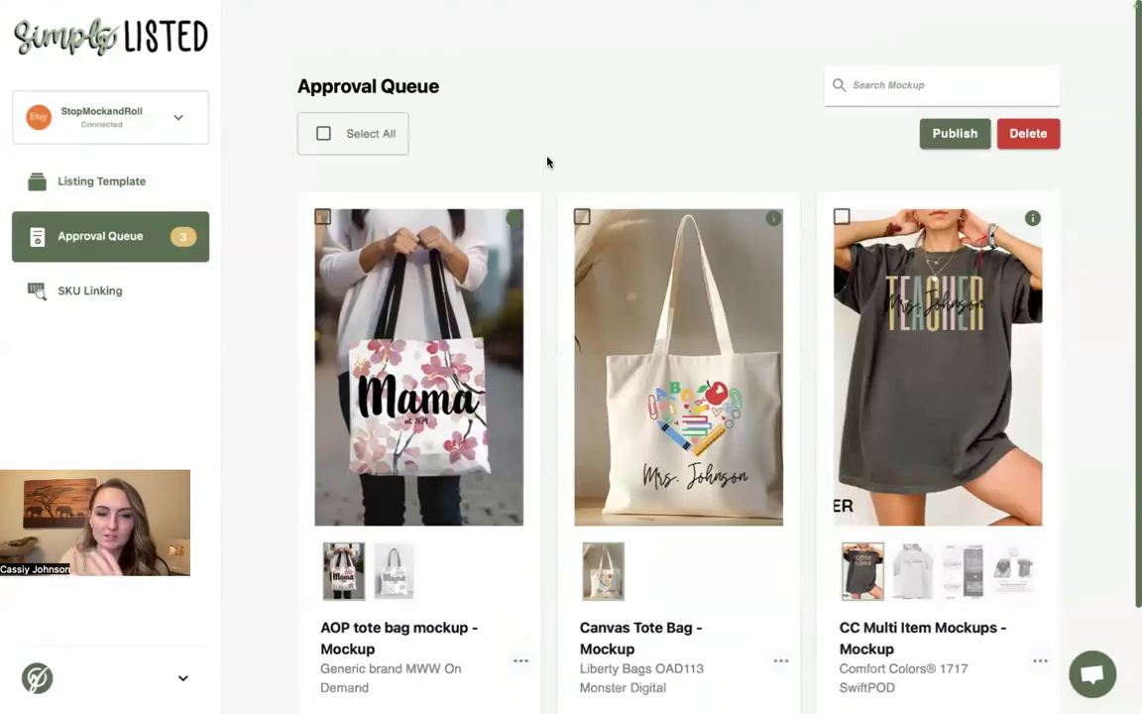
scroll(547, 162, down, 1)
click(513, 327)
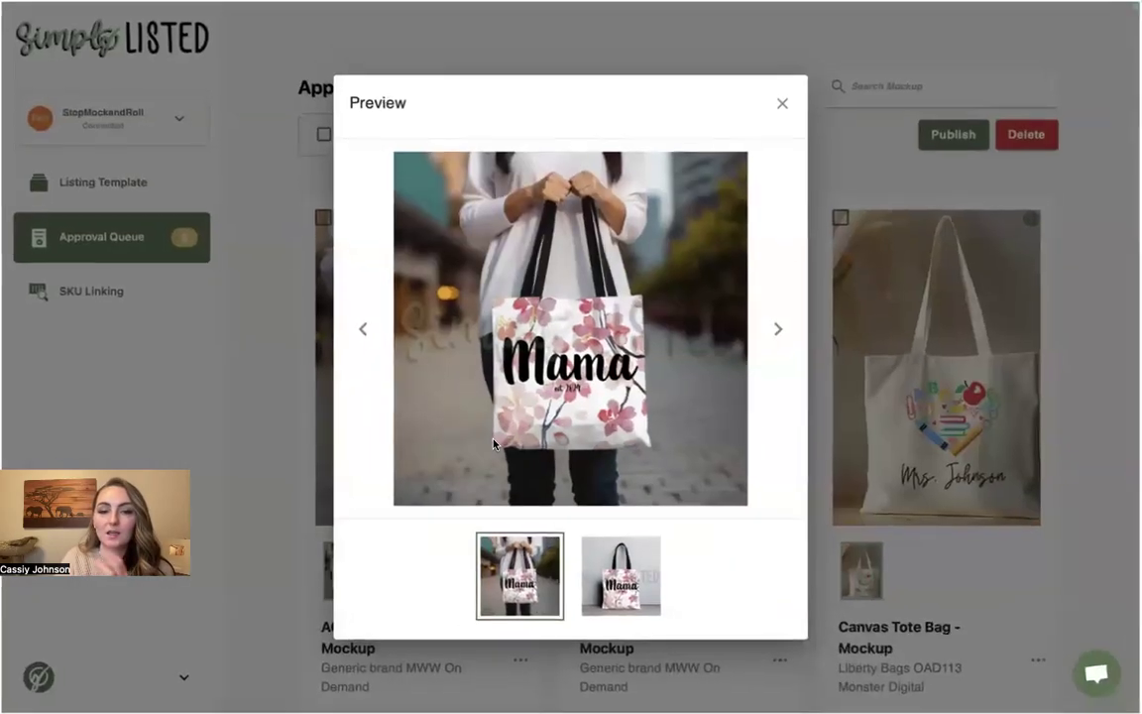
click(776, 330)
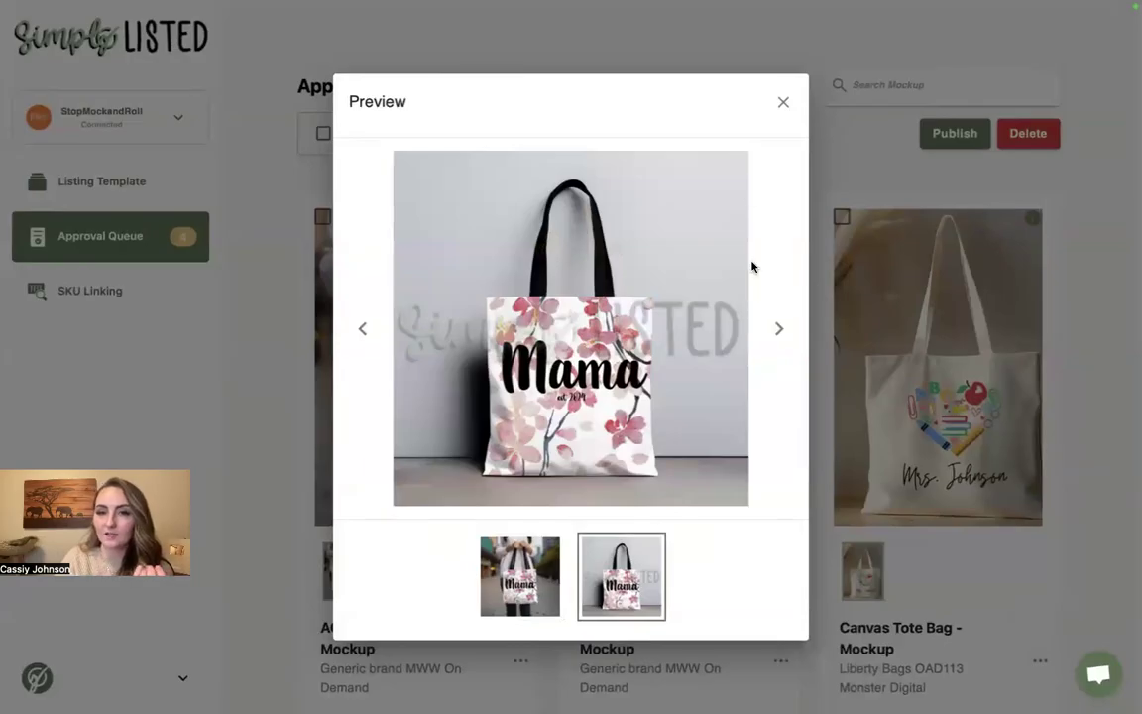
click(783, 104)
Preview the book-design AOP tote bag mockup and the Canvas Tote Bag mockup in the queue.
scroll(619, 248, down, 1)
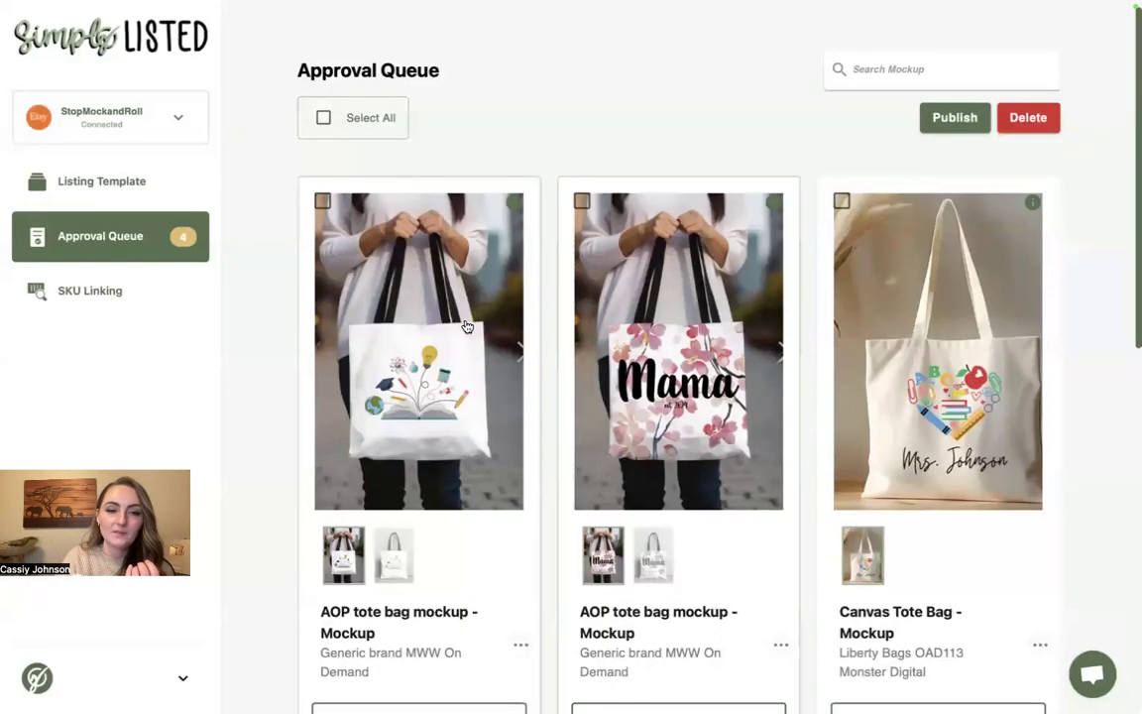
click(438, 340)
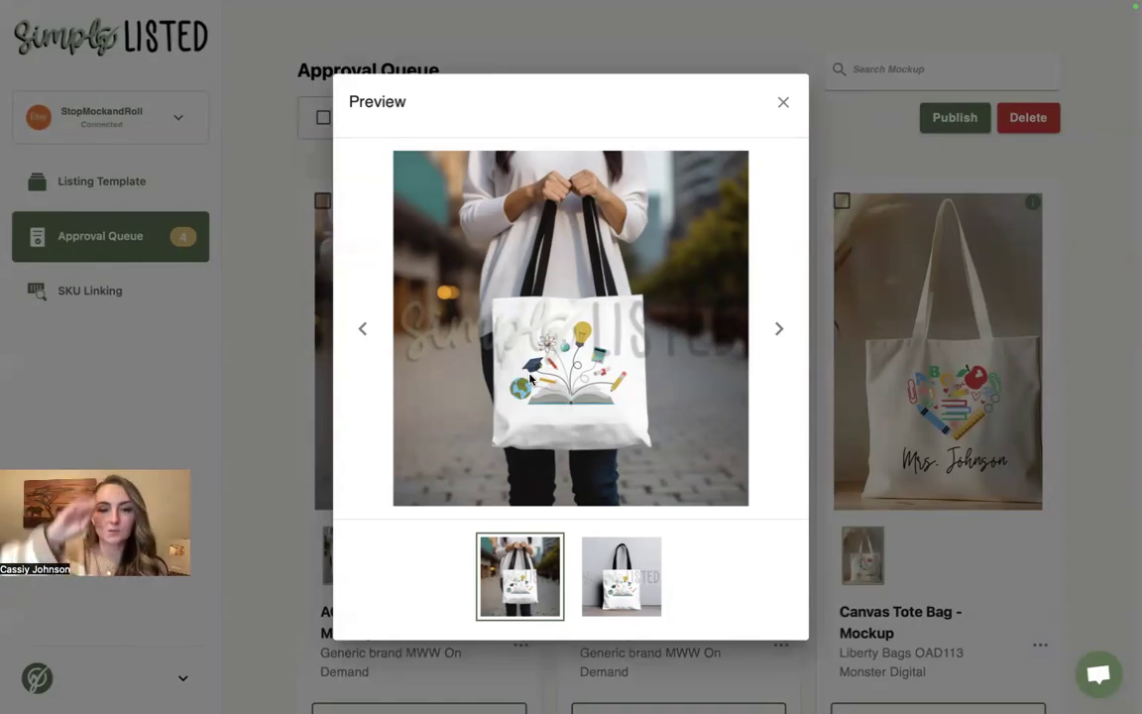
click(783, 104)
click(950, 354)
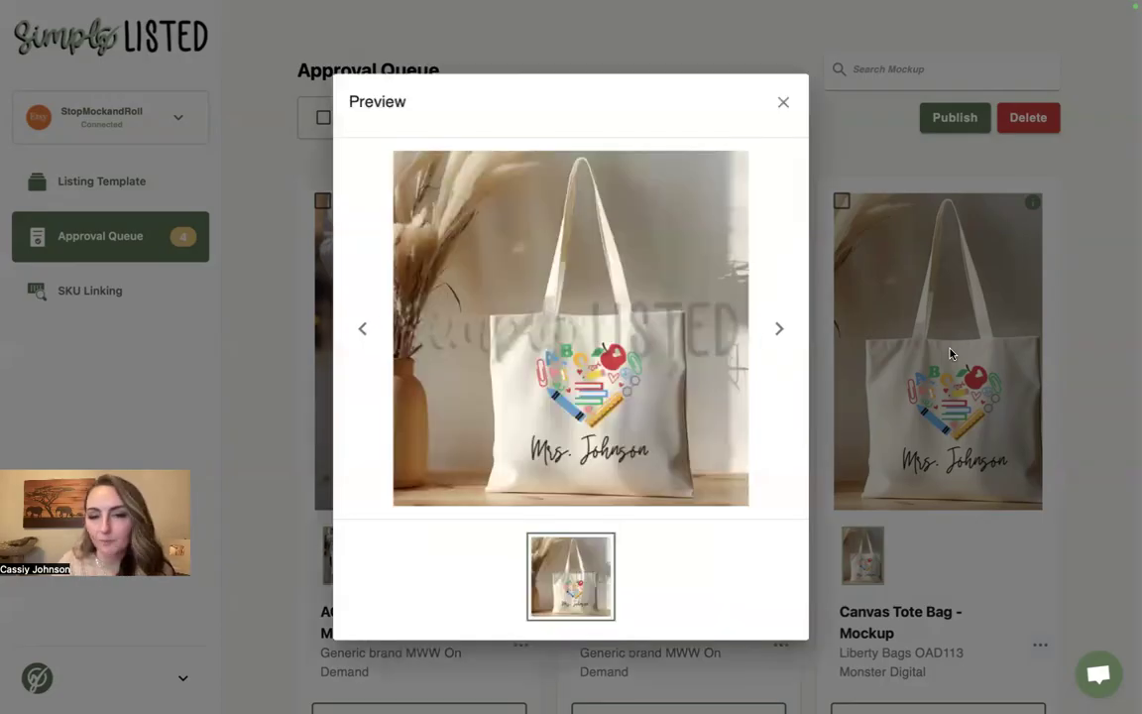
click(783, 106)
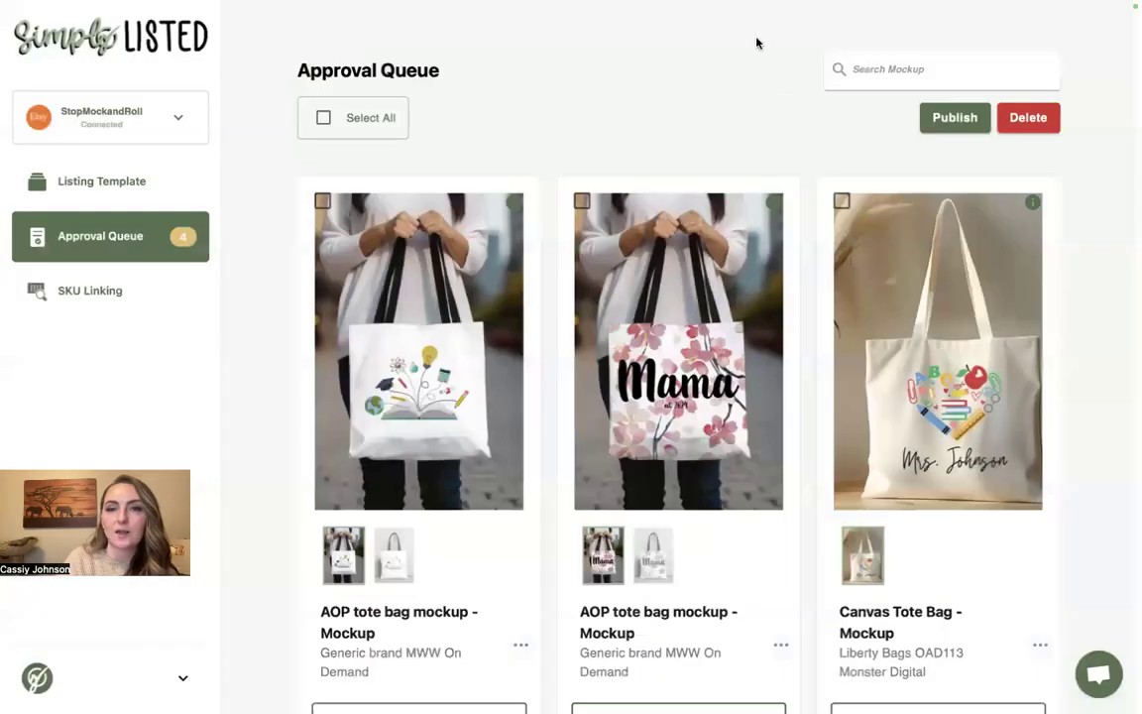
Switch to the Etsy Shop Manager and show the shop's draft listings.
mouse_move(750, 8)
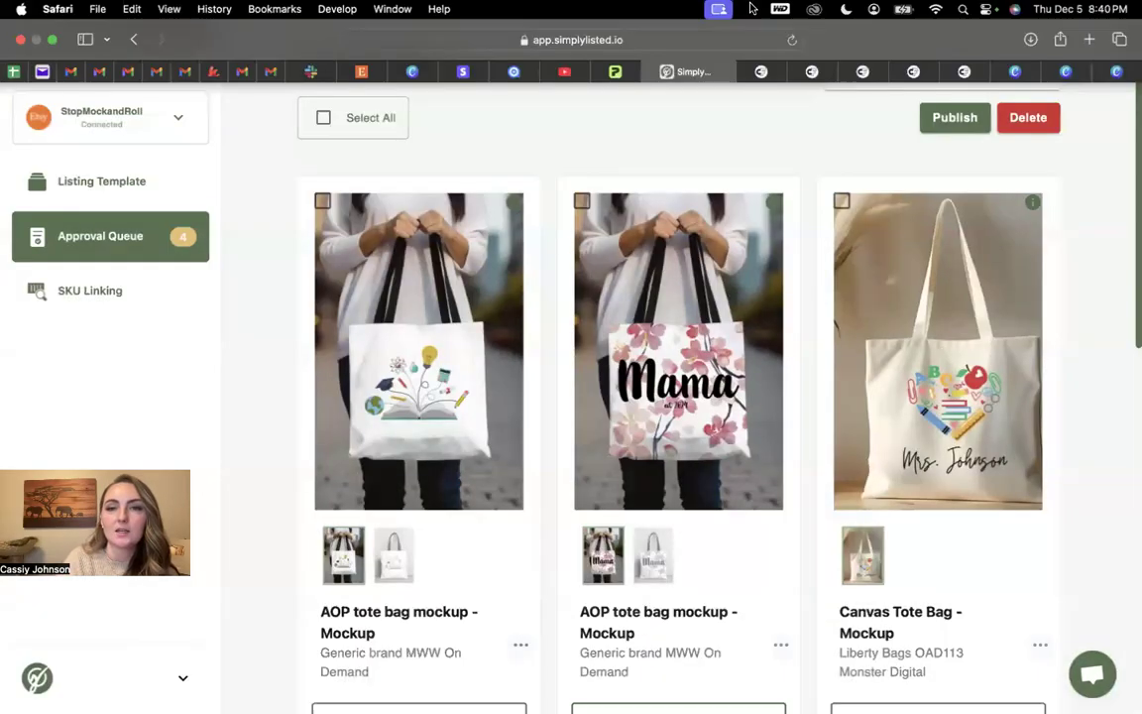
click(372, 75)
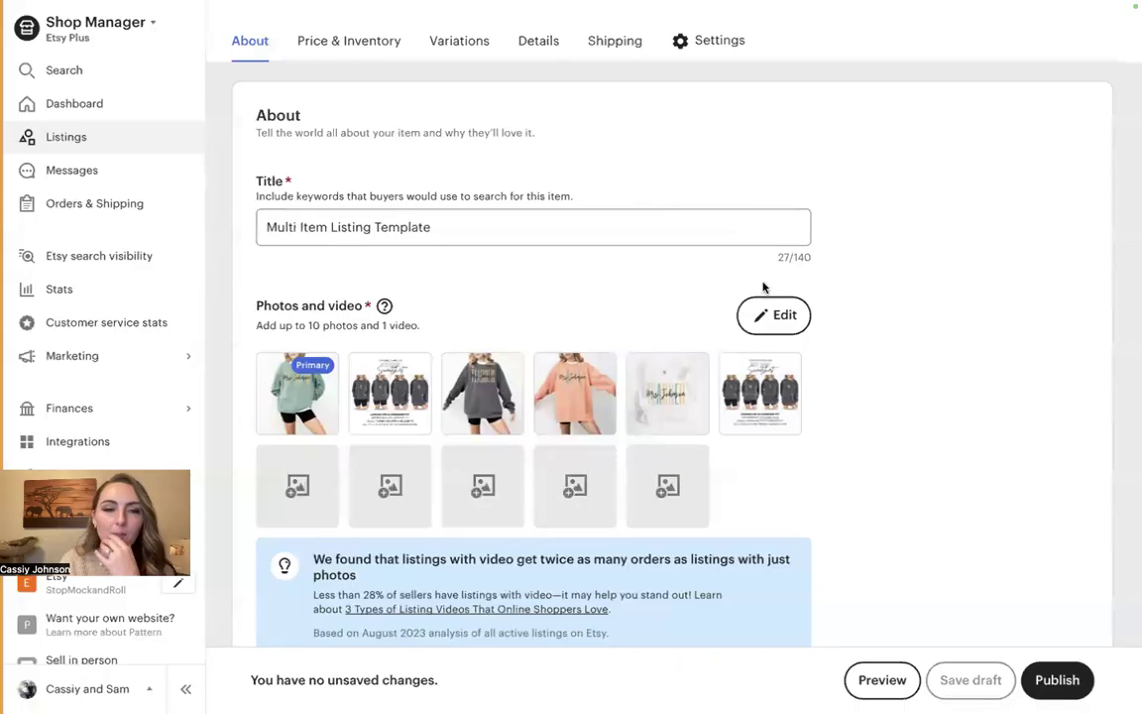
click(148, 141)
scroll(862, 230, down, 1)
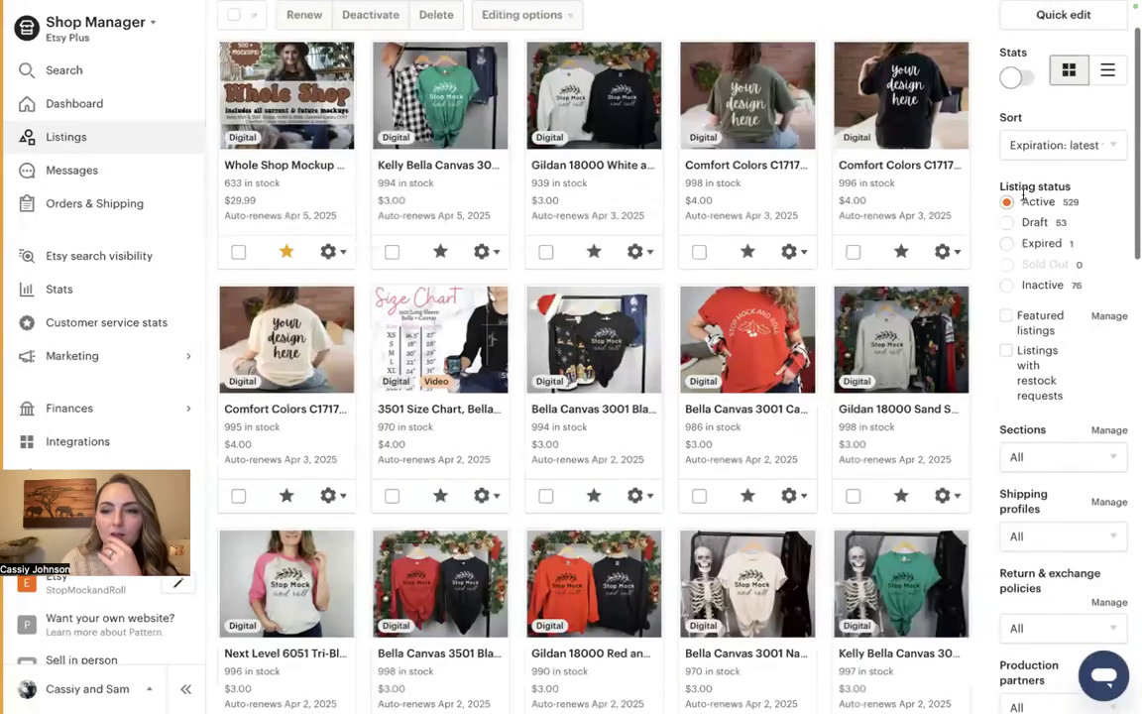
click(1007, 224)
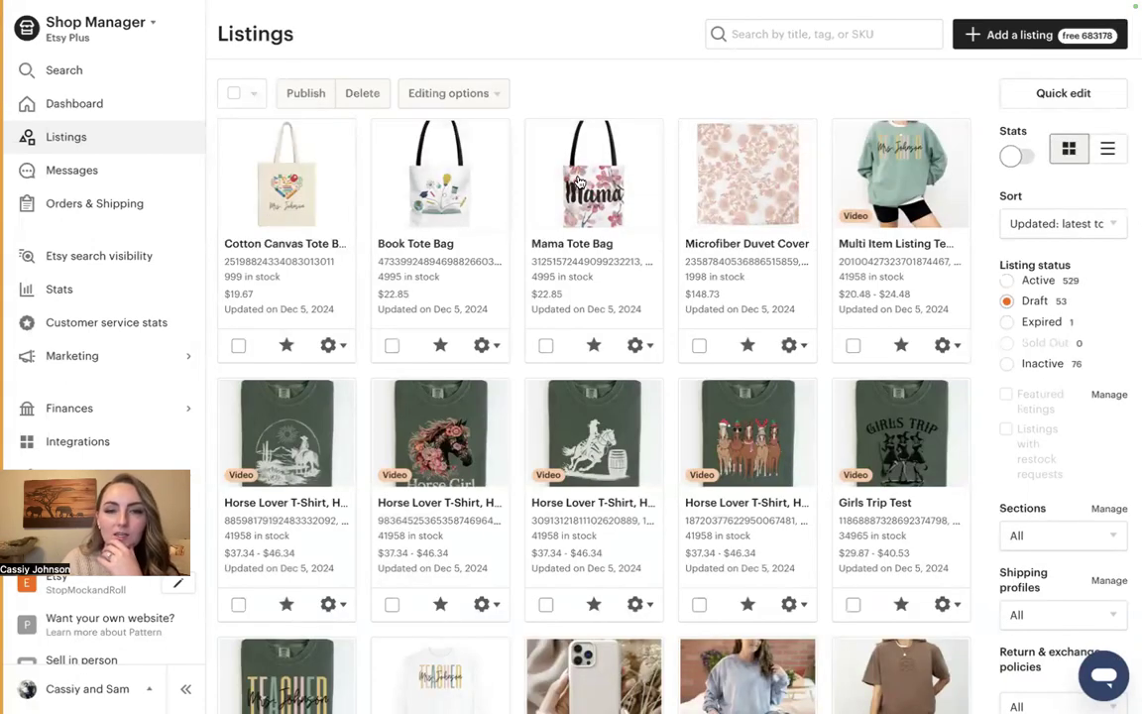
Return to Simply Listed and publish the two AOP tote bag mockups and the Canvas Tote Bag mockup from the Approval Queue.
click(649, 67)
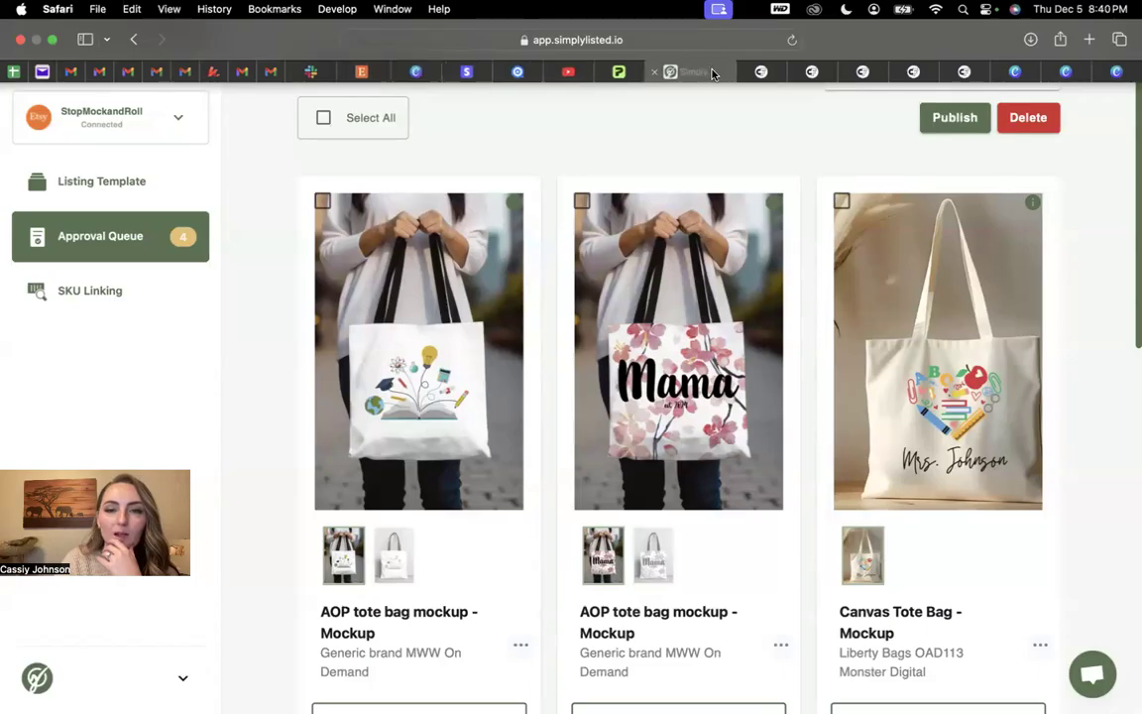
click(322, 201)
click(581, 201)
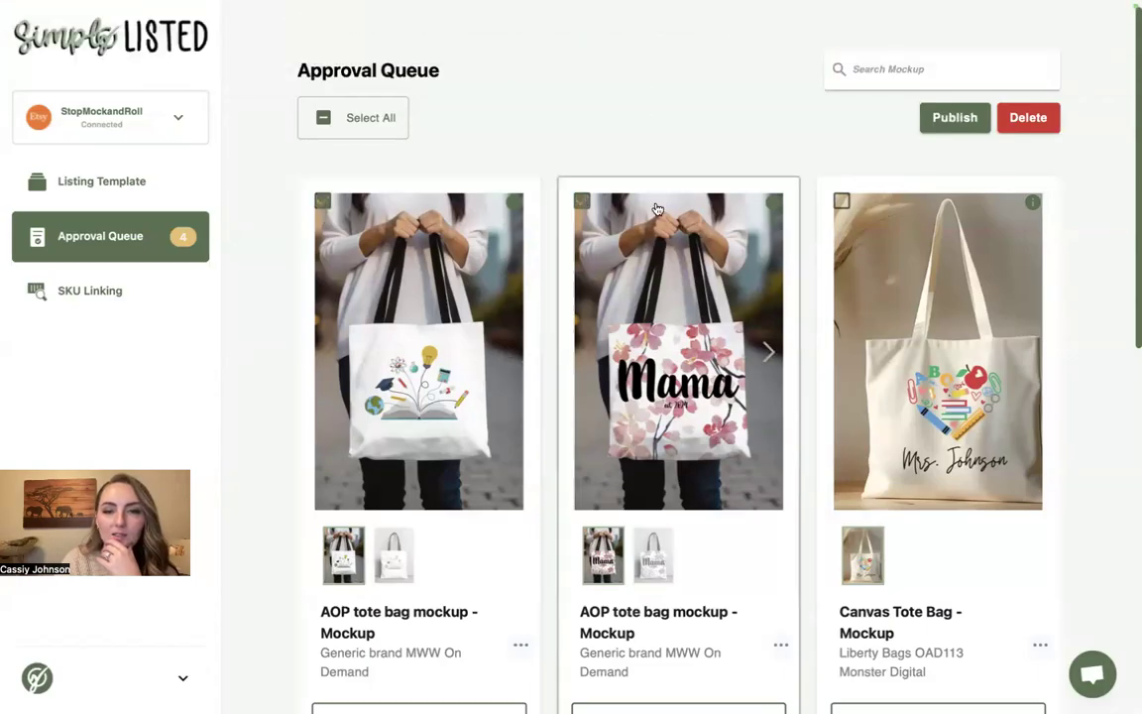
click(843, 201)
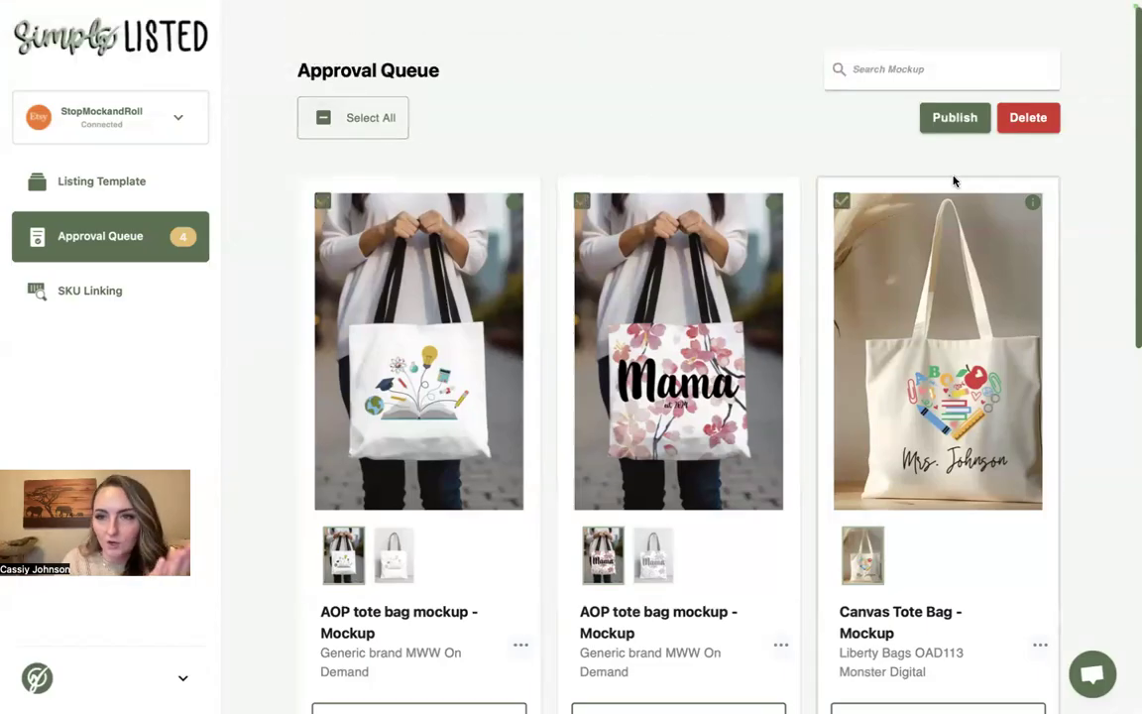
click(953, 118)
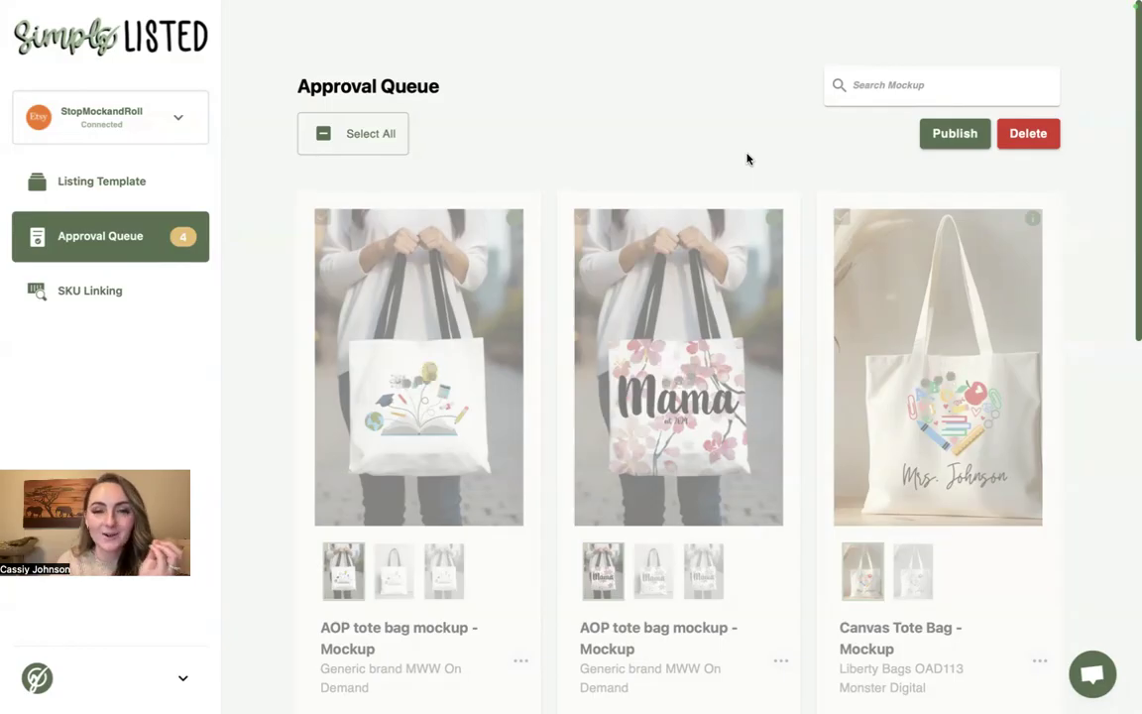
Switch to Etsy and refresh the draft listings to check the tote bag photos and videos.
mouse_move(720, 4)
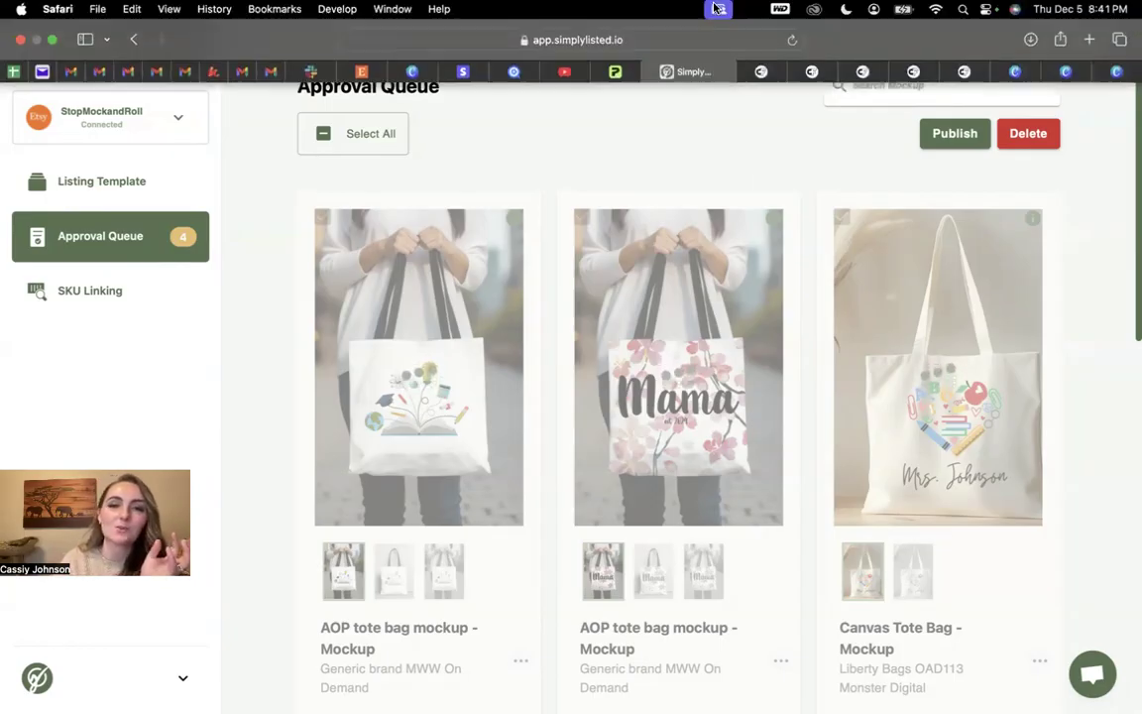
click(361, 72)
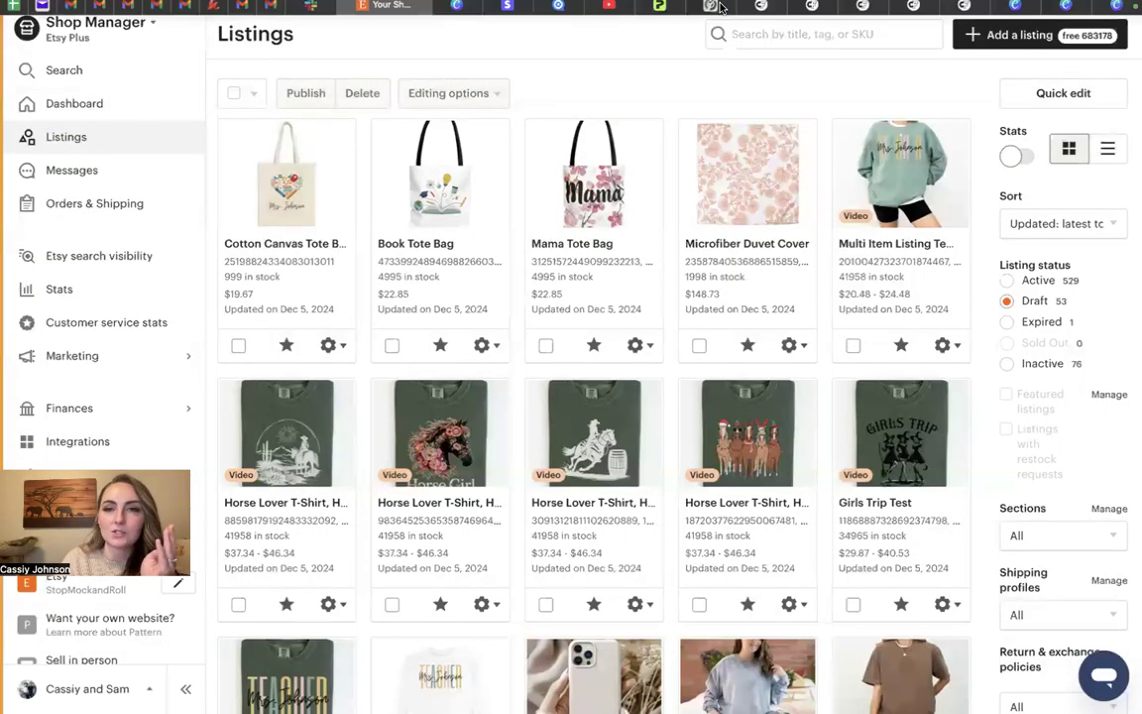
key(super+r)
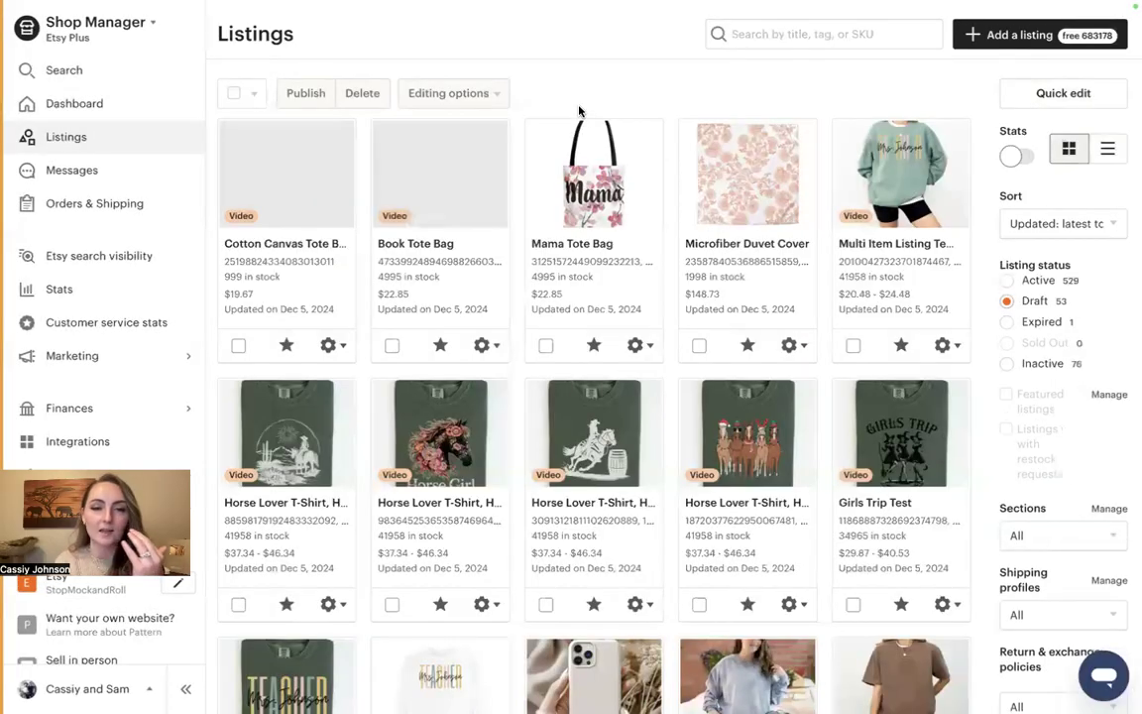
scroll(580, 112, down, 1)
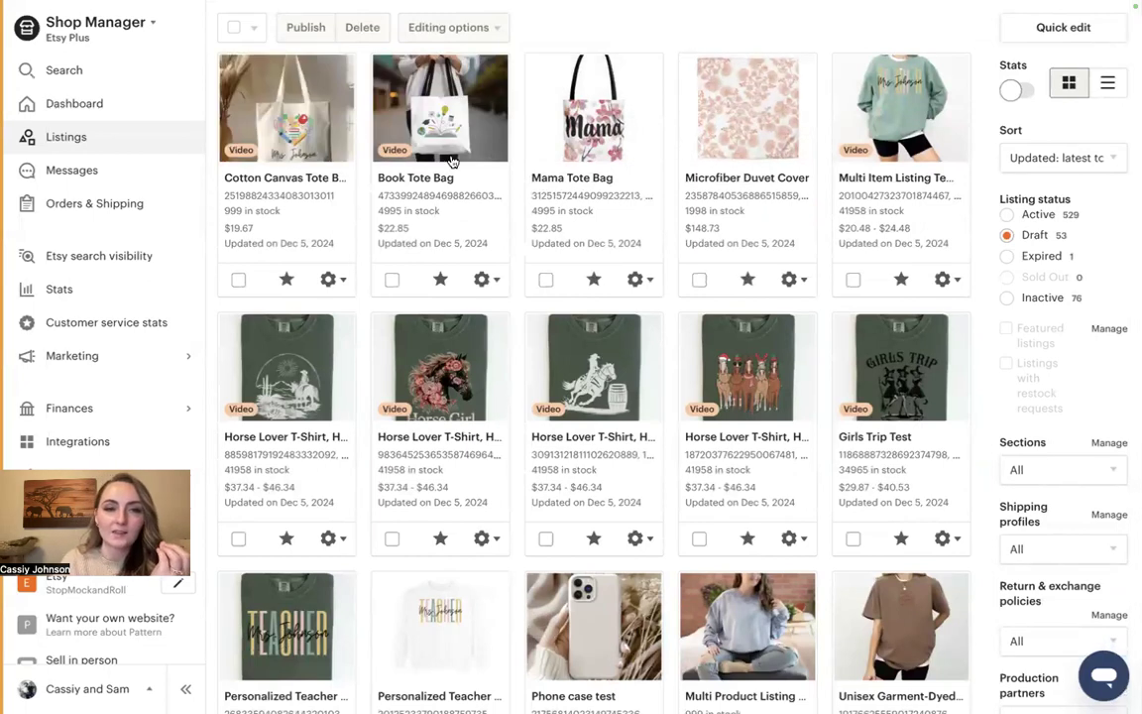
Open the Cotton Canvas Tote Bag draft listing, play its video, and close the media viewer.
click(242, 151)
scroll(479, 356, down, 2)
click(389, 344)
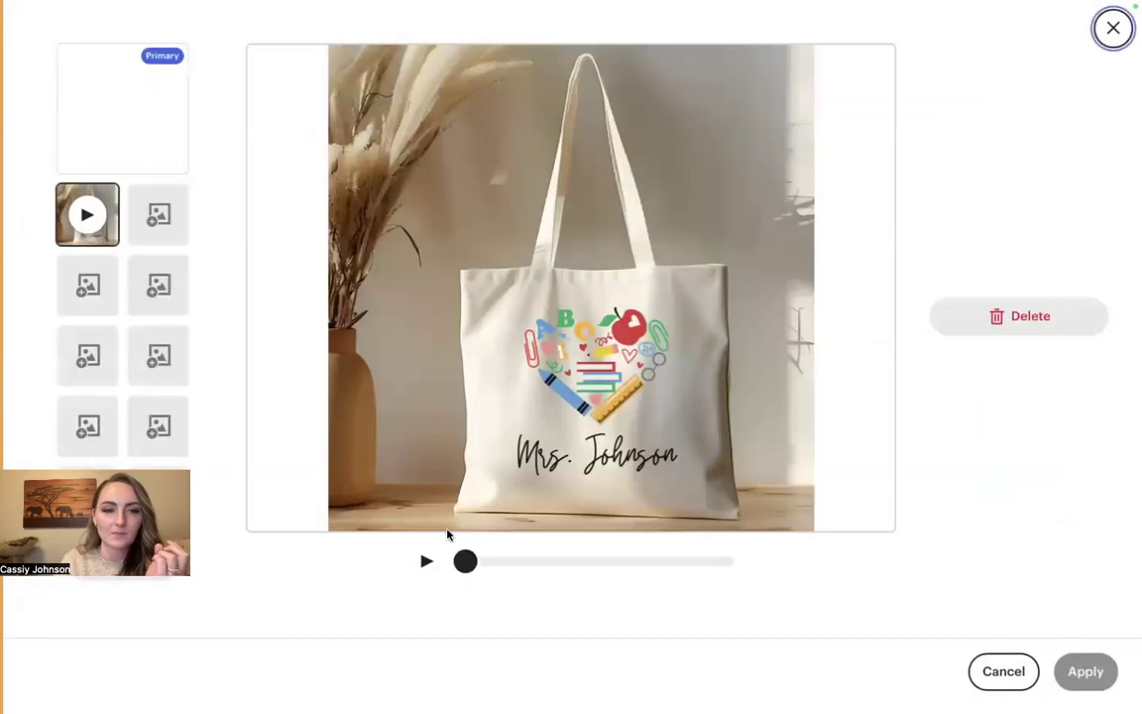
click(427, 561)
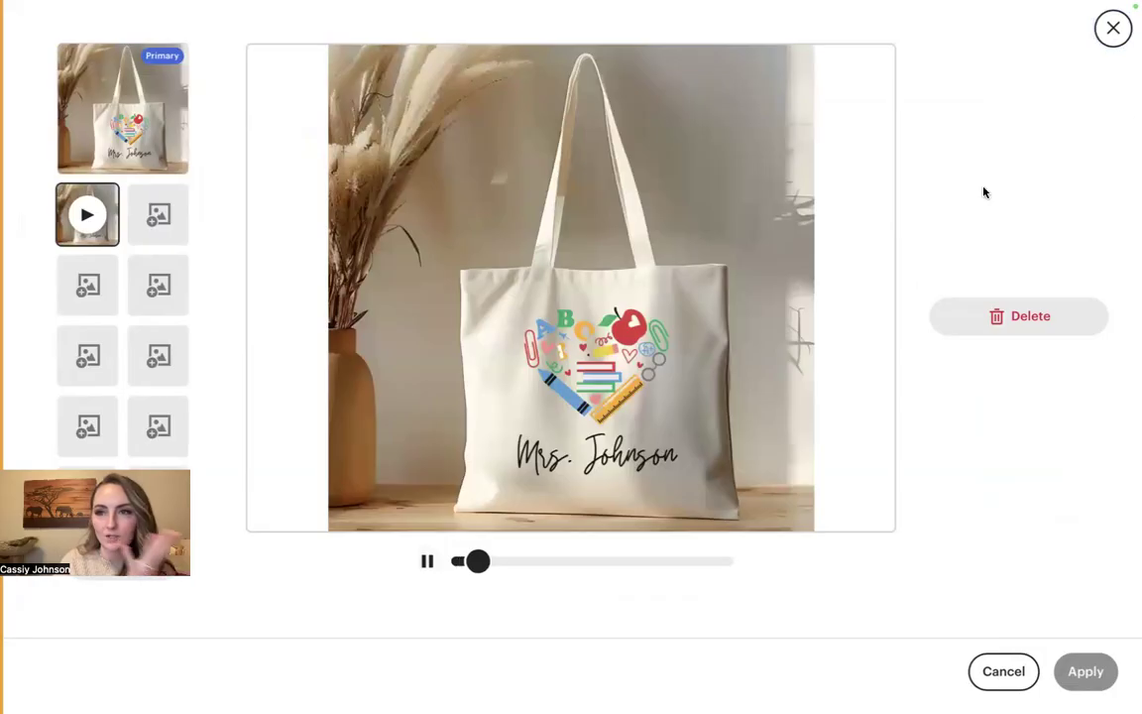
click(1112, 37)
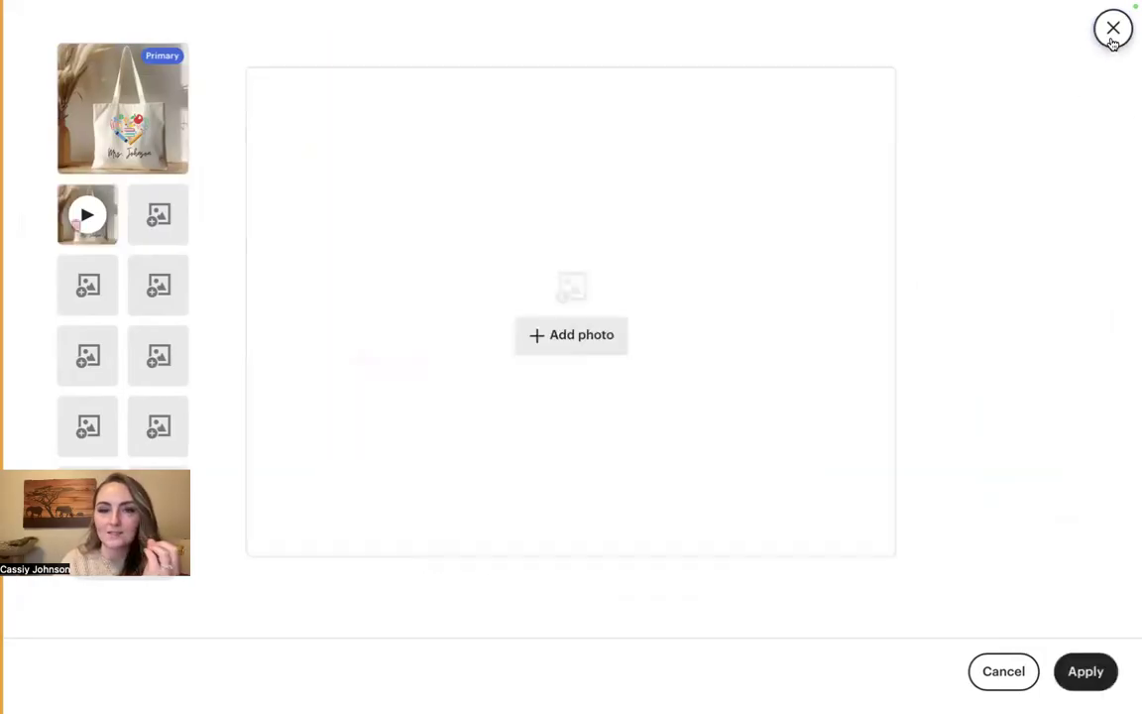
Go back to the drafts, open the Book Tote Bag listing, play its video, and close the media viewer.
mouse_move(151, 19)
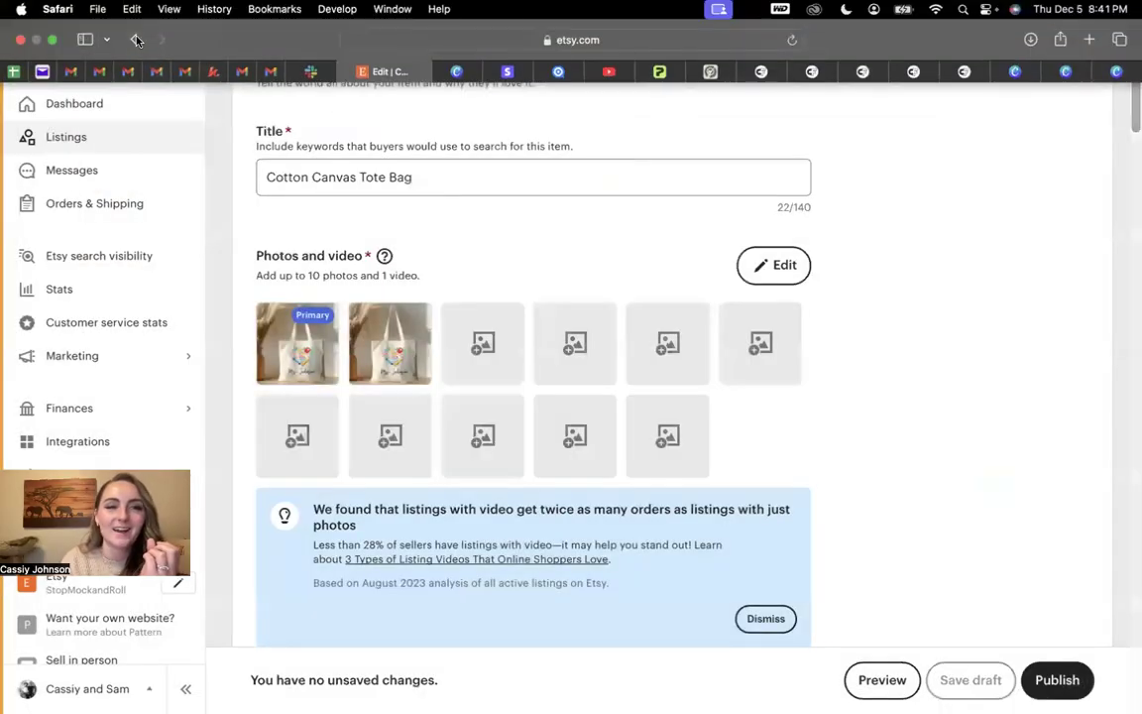
click(137, 40)
click(284, 165)
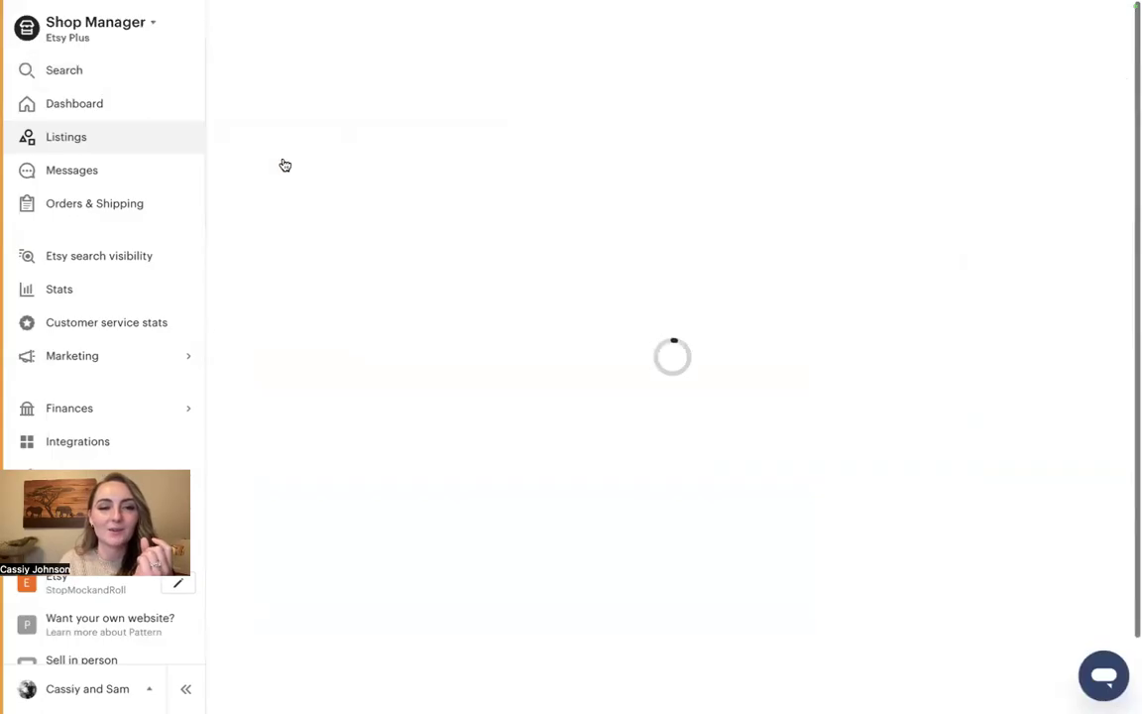
scroll(464, 301, down, 3)
click(411, 336)
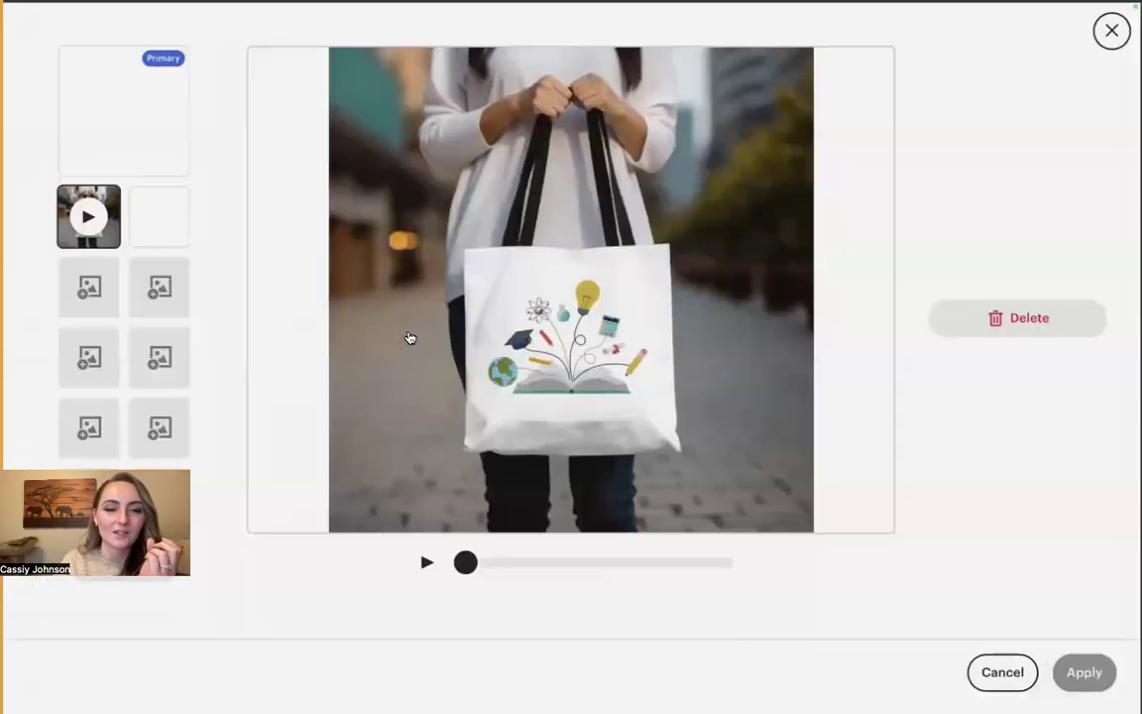
click(427, 562)
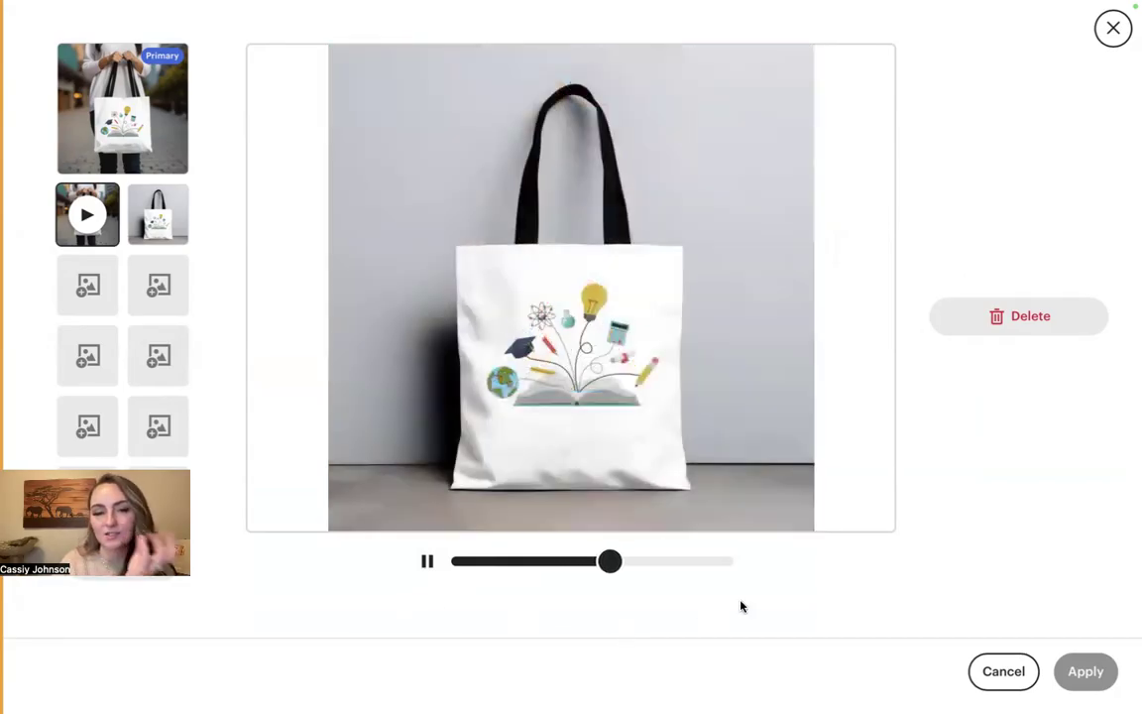
click(1113, 27)
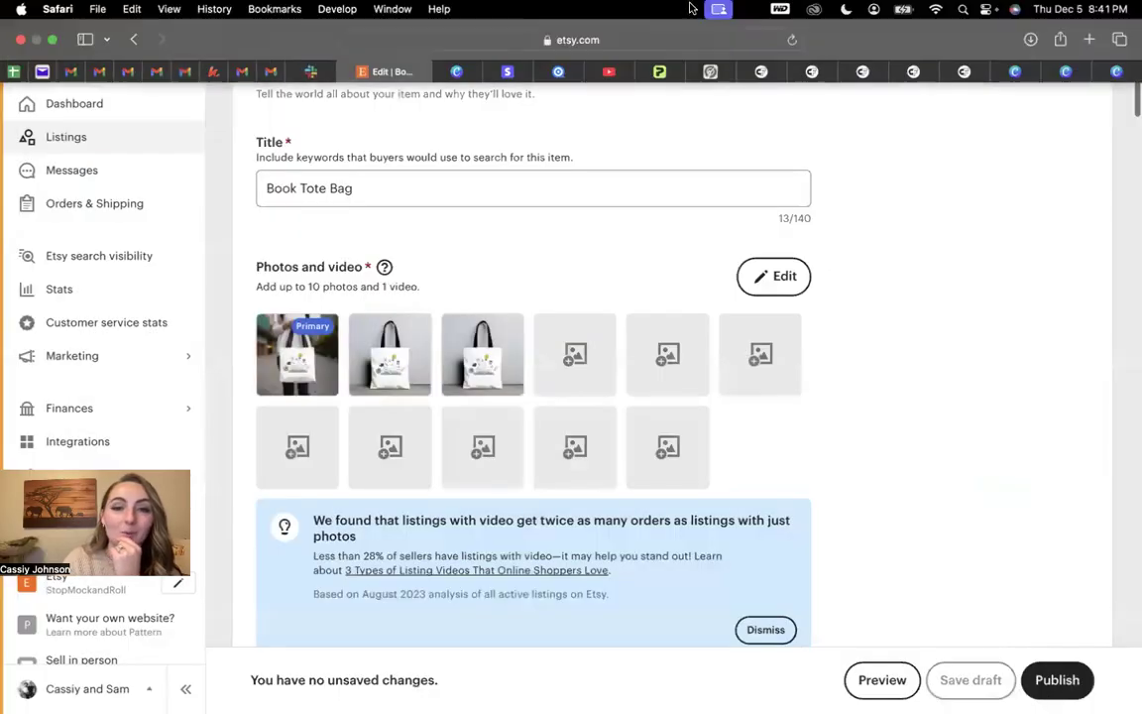
Return to the Simply Listed Approval Queue and dismiss the notification about the Mama Tote Bag.
click(642, 66)
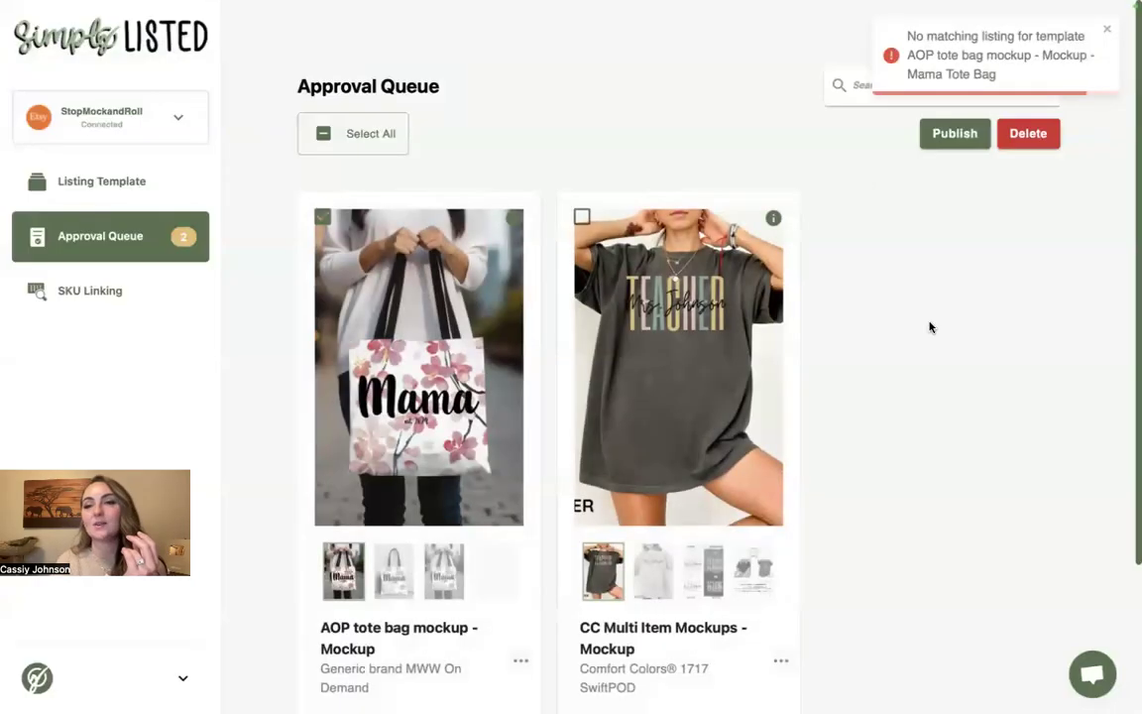
click(1106, 28)
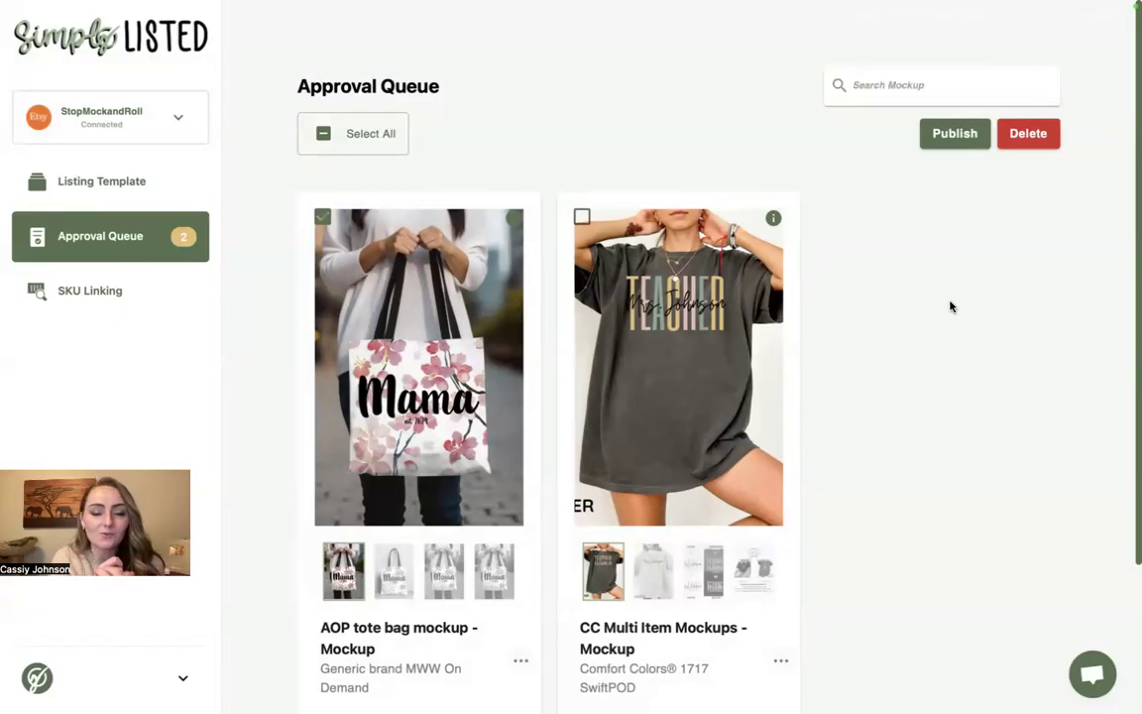